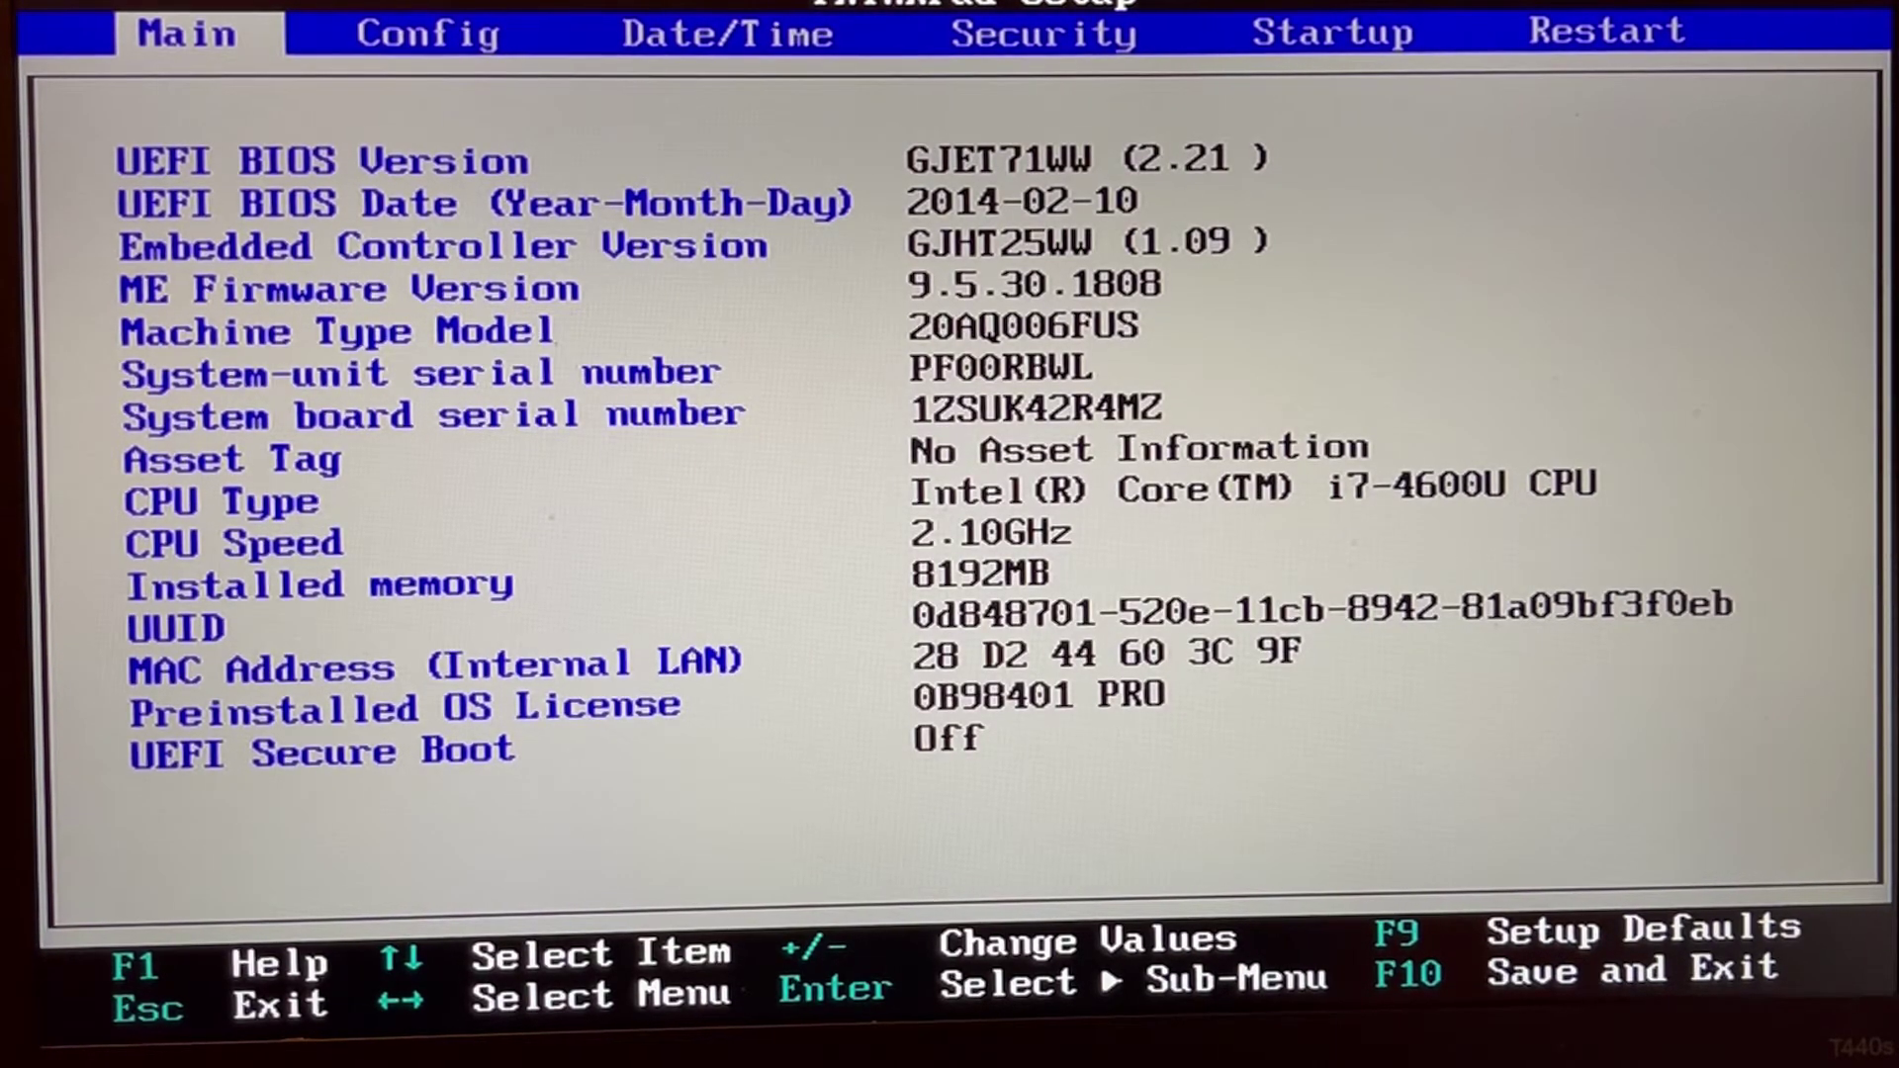
Step: Open the Virtualization settings in the Security section of the BIOS setup
key("Right")
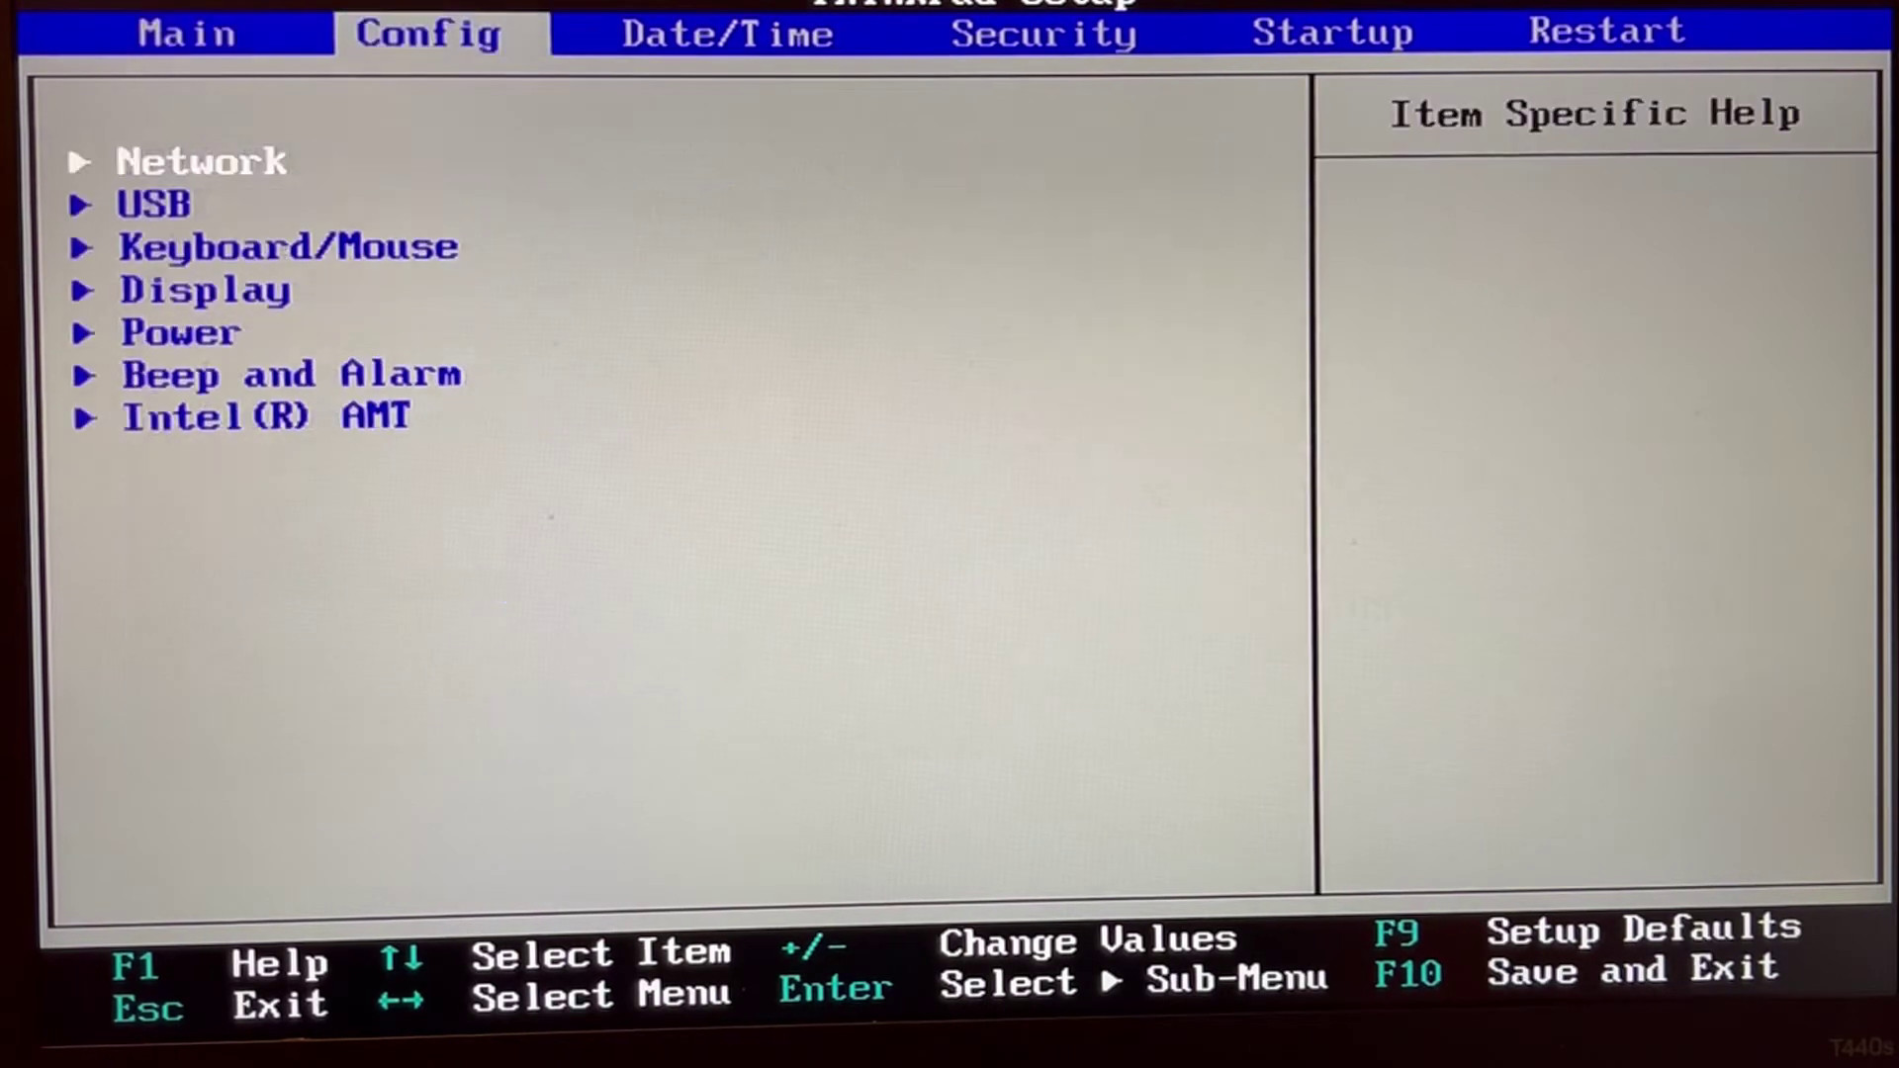
key("Right")
key("Right")
key("Down")
key("Down")
key("Down")
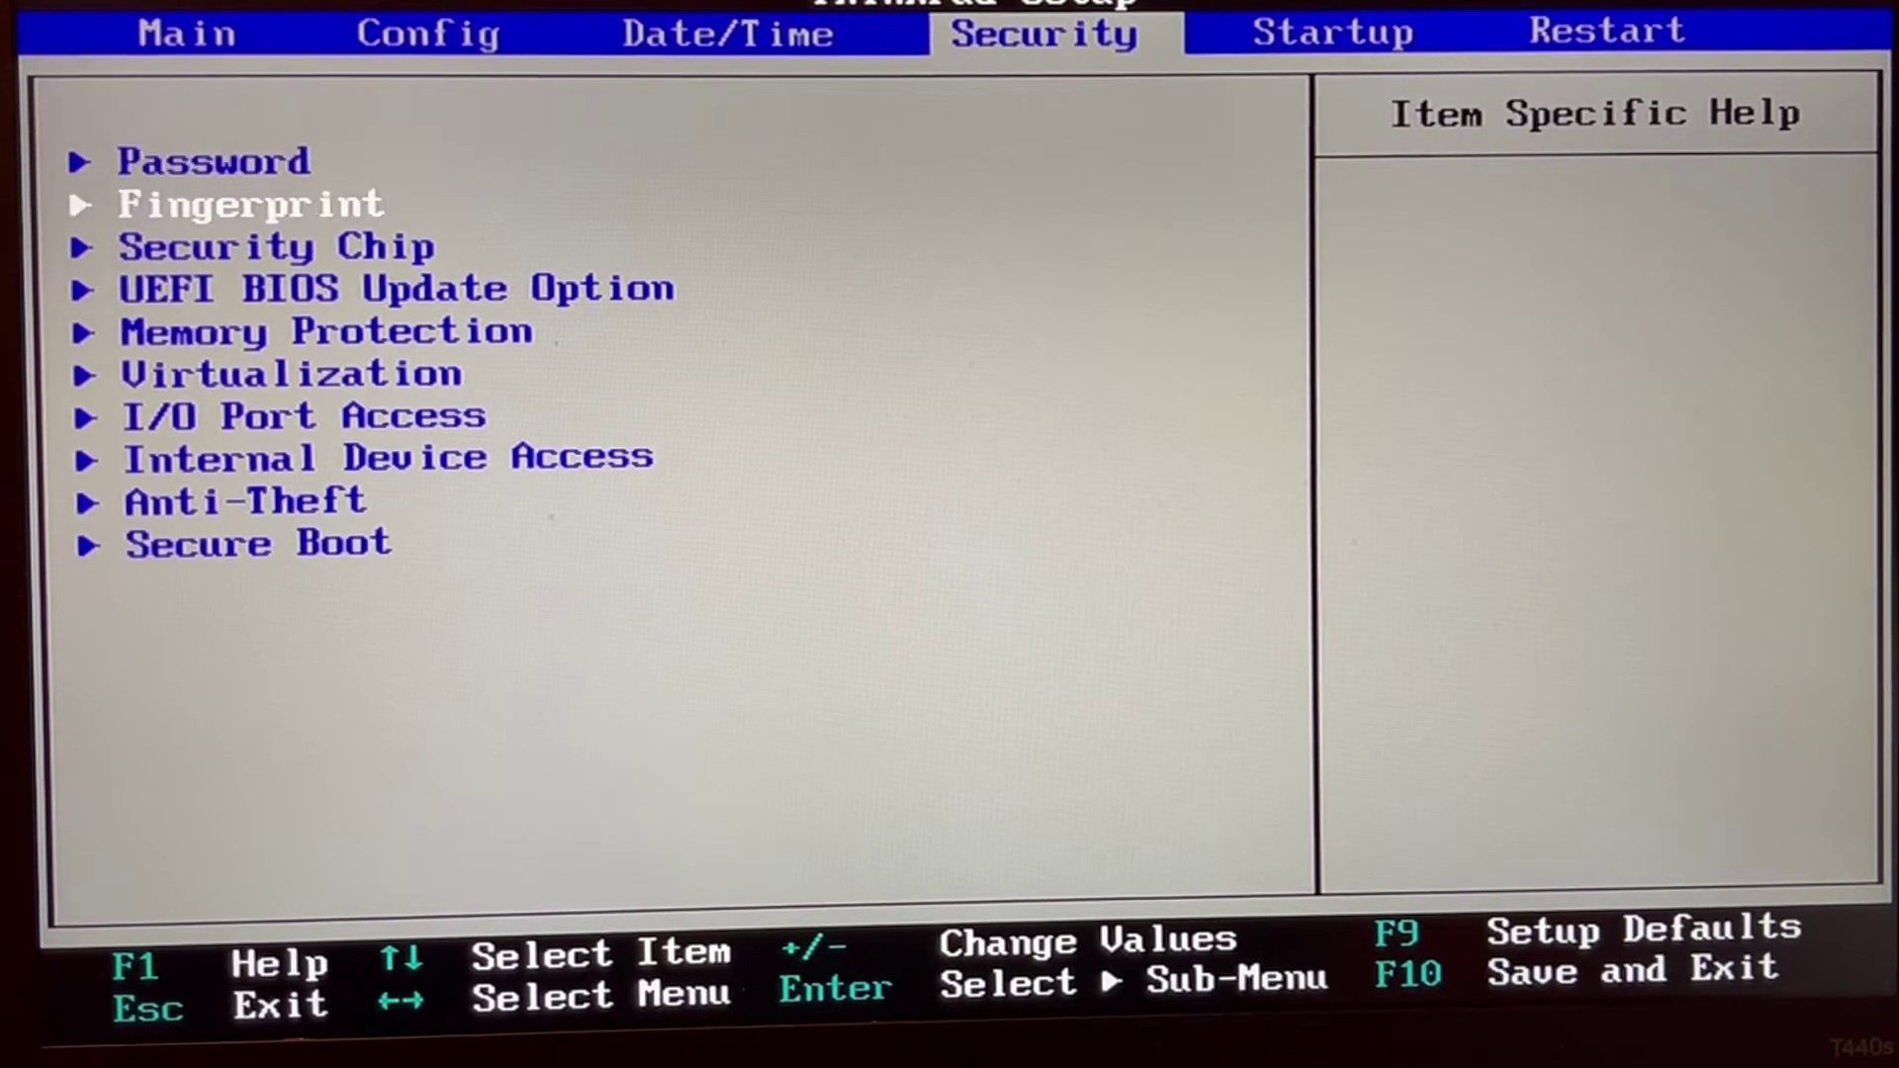
key("Down")
key("Down")
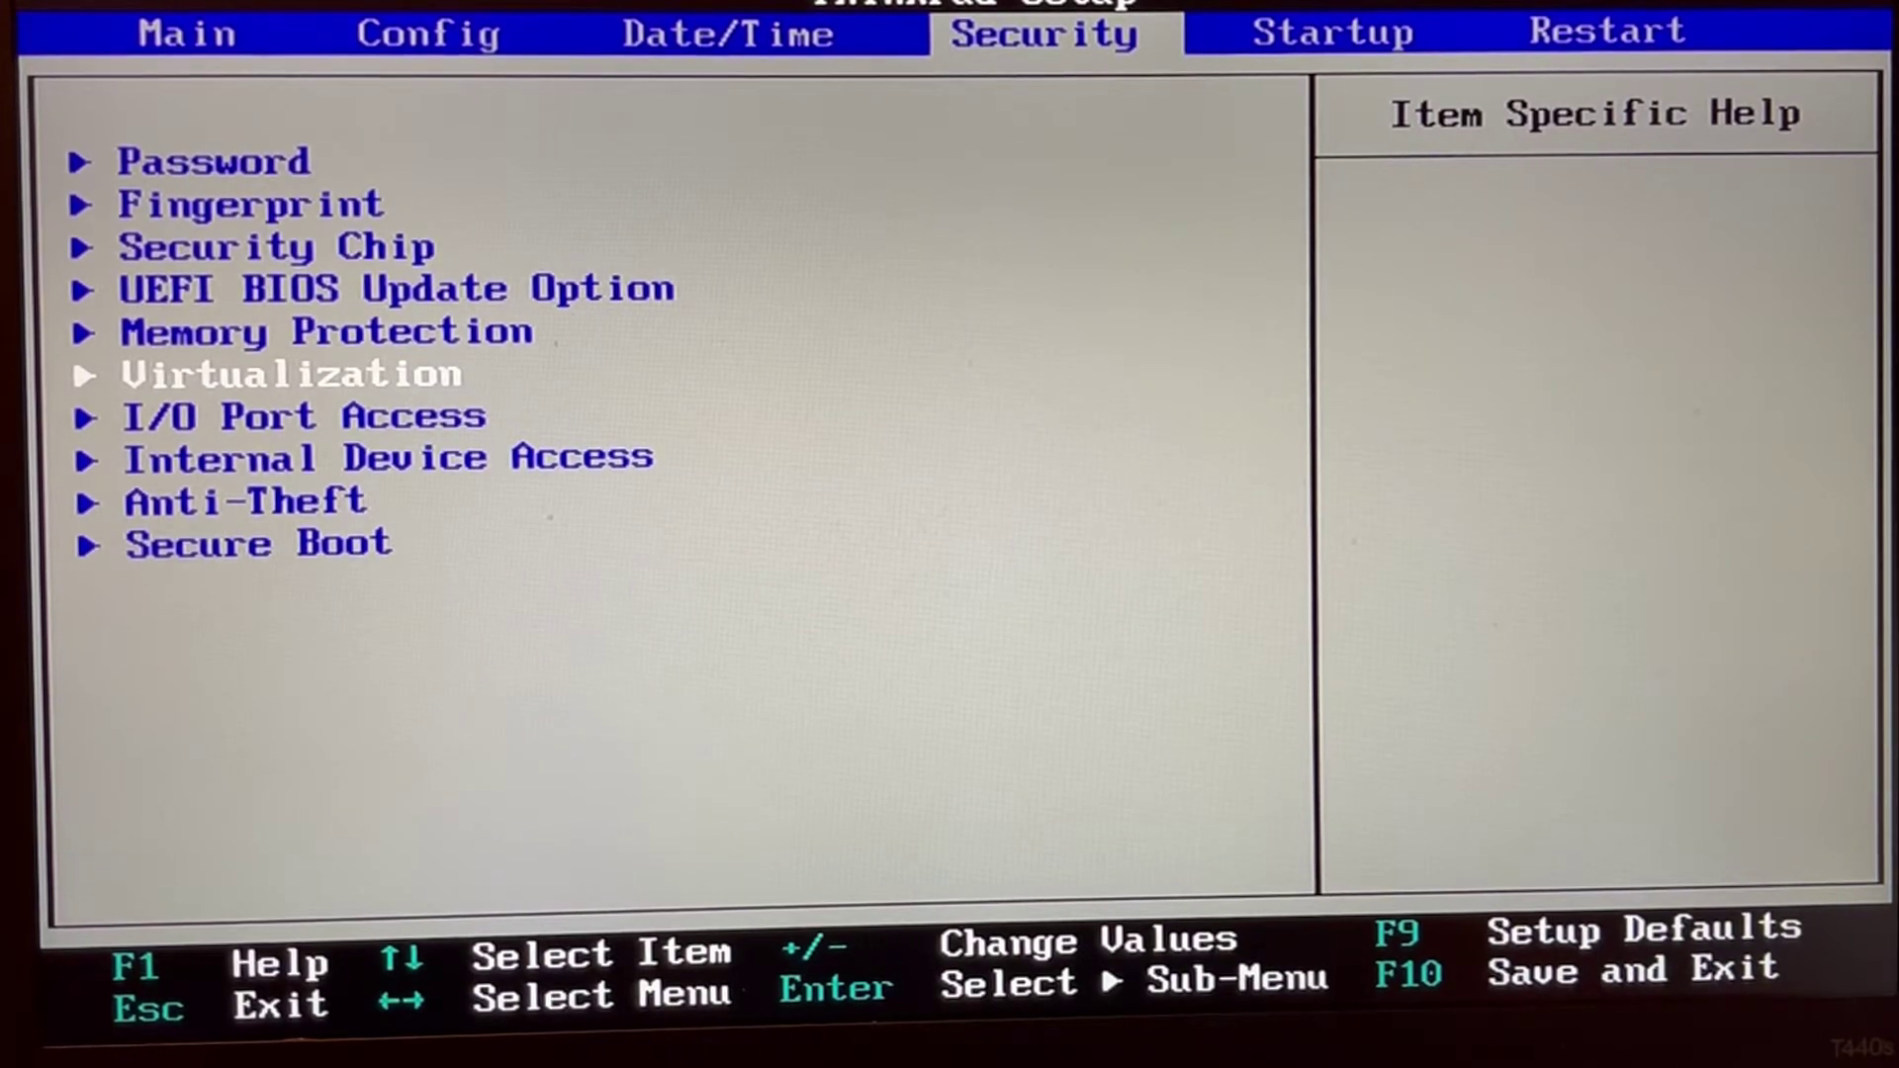
key("Return")
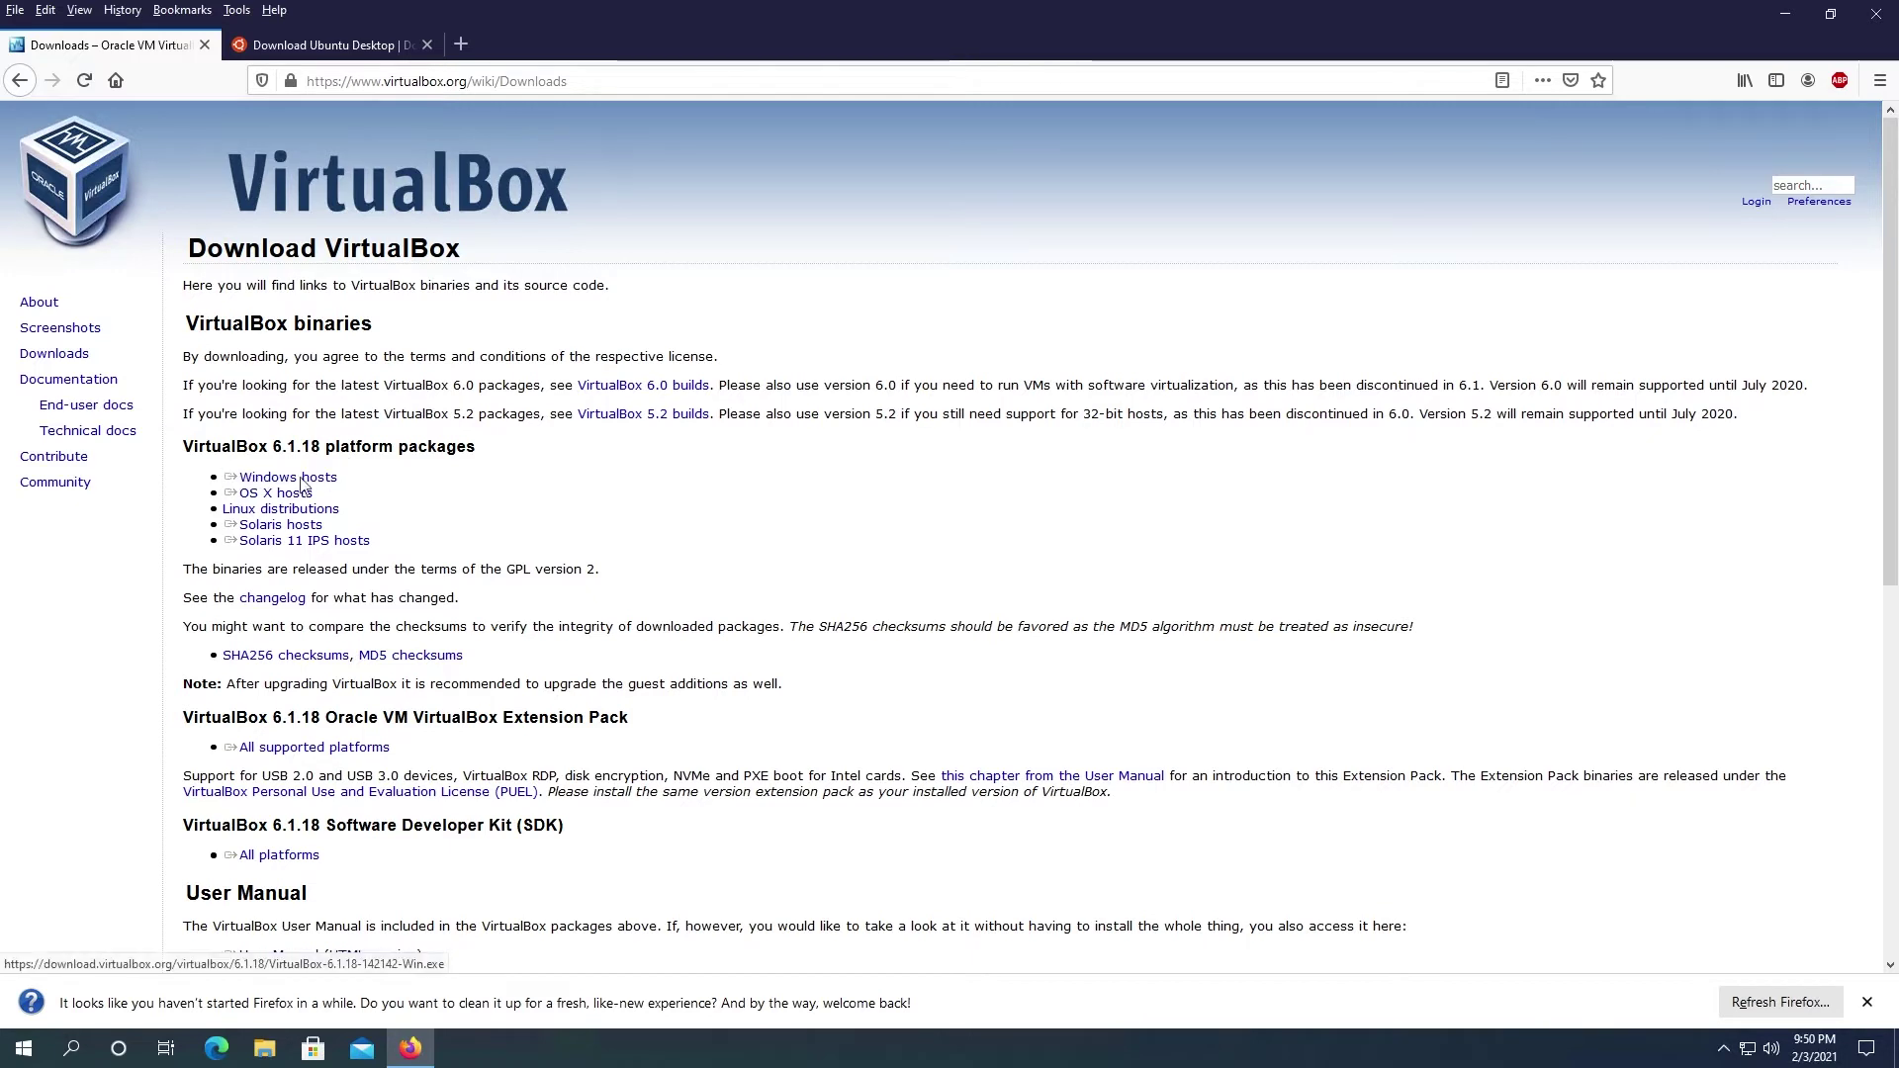
Step: Download the VirtualBox 6.1.18 installer for Windows hosts and the Ubuntu 20.04.1 LTS desktop ISO, and check the downloads list
left_click(249, 482)
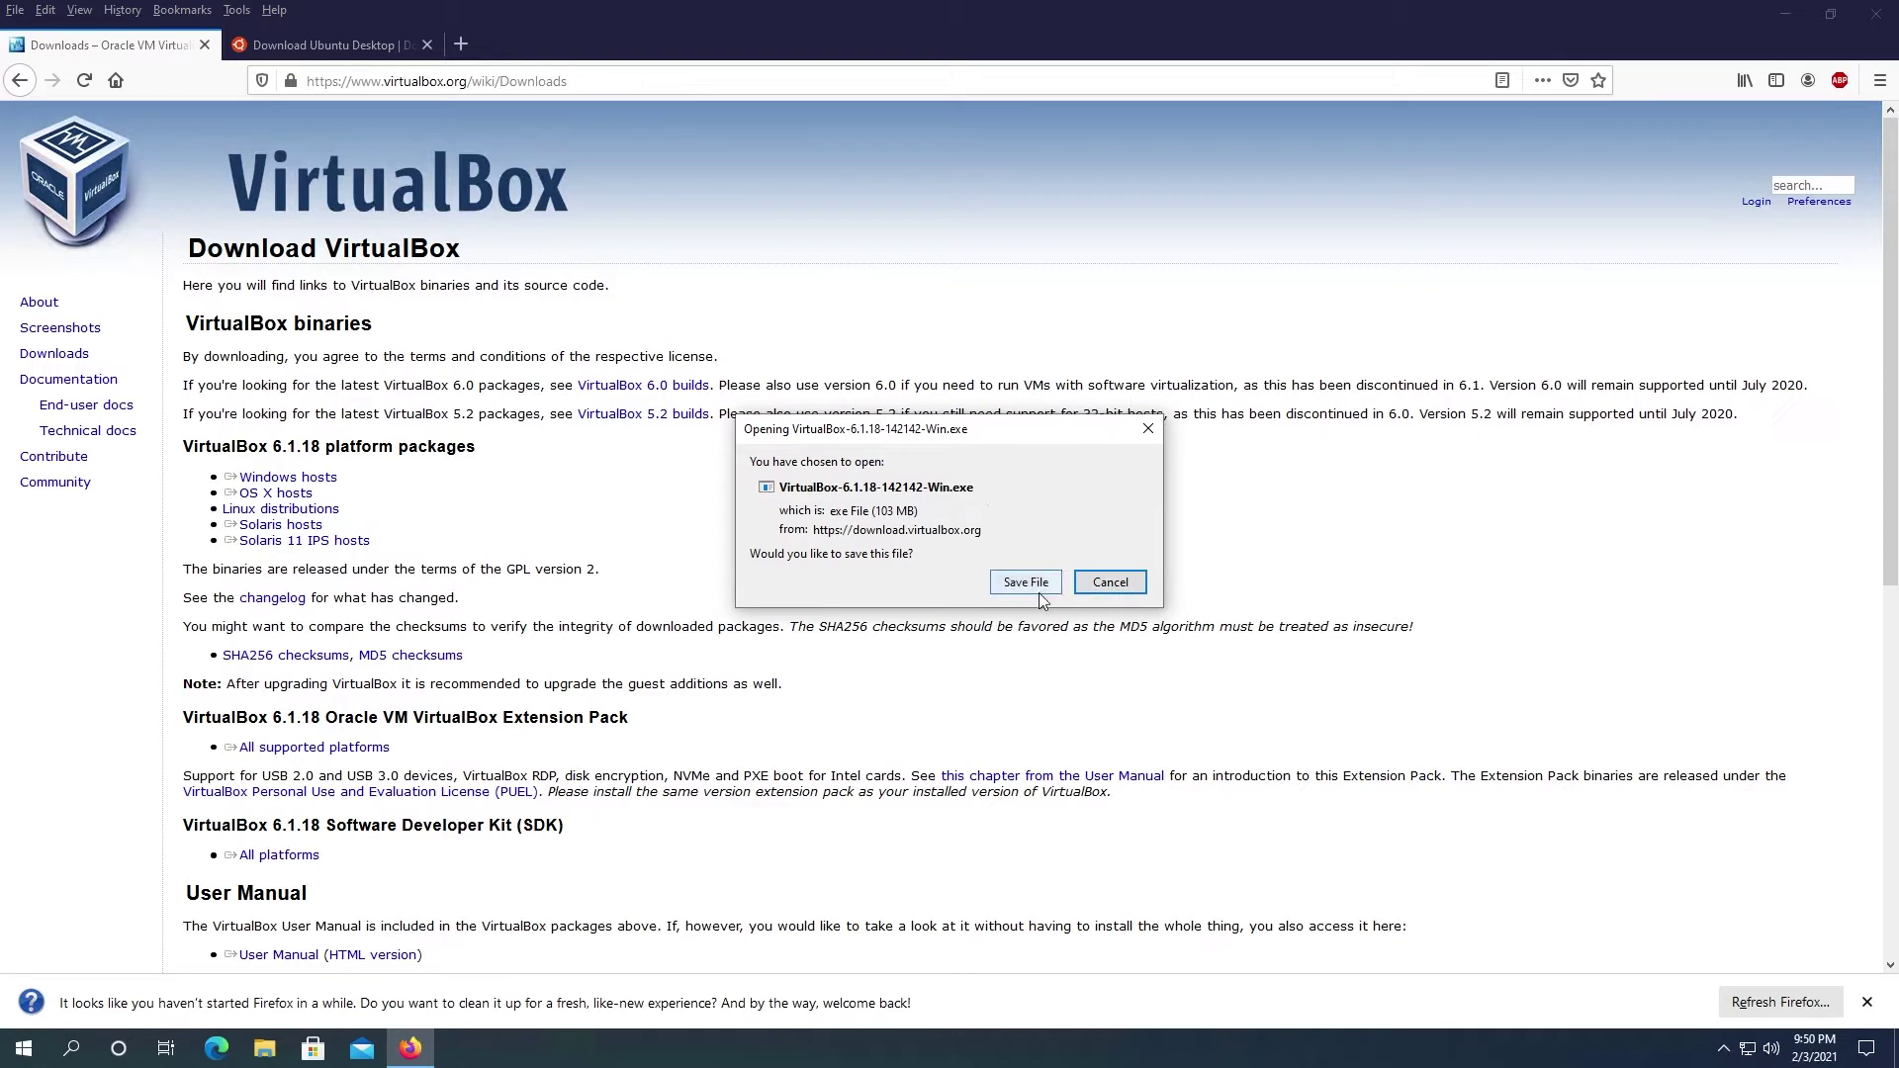
left_click(1024, 582)
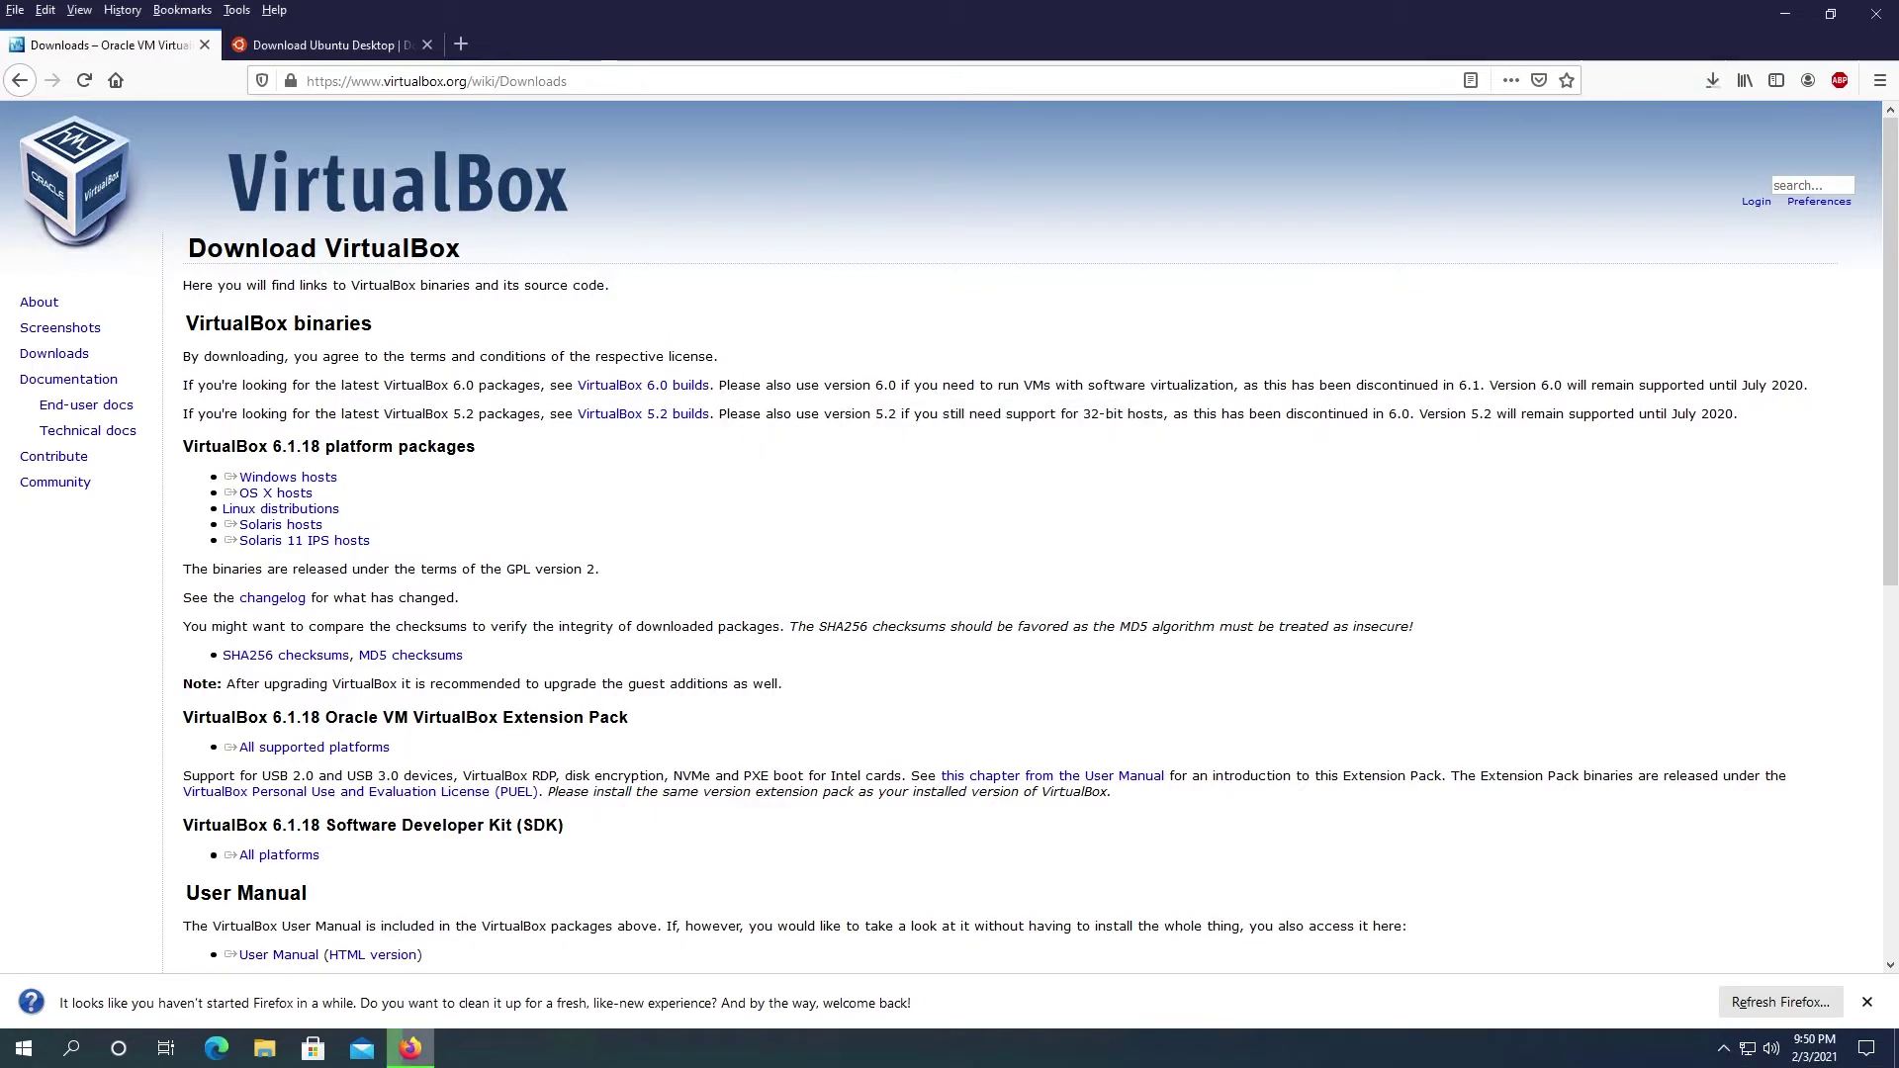
left_click(316, 52)
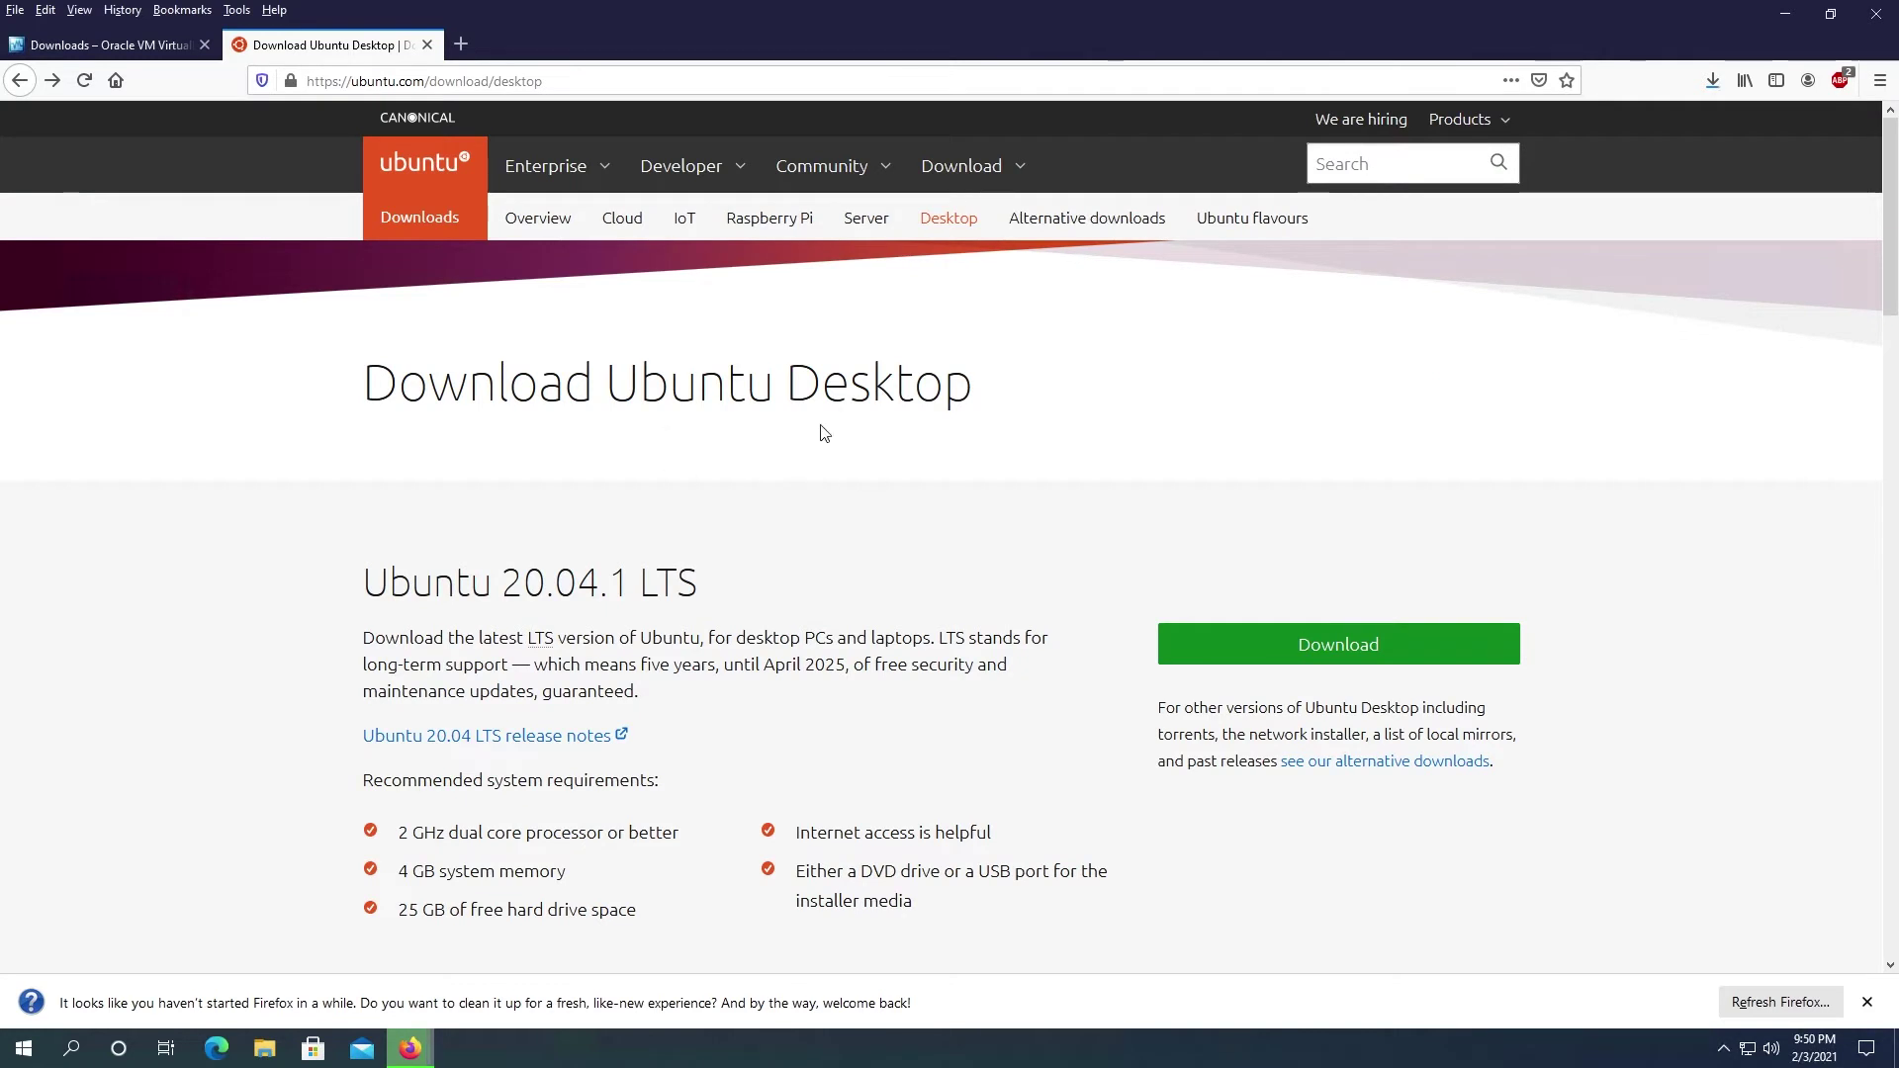
left_click(1322, 650)
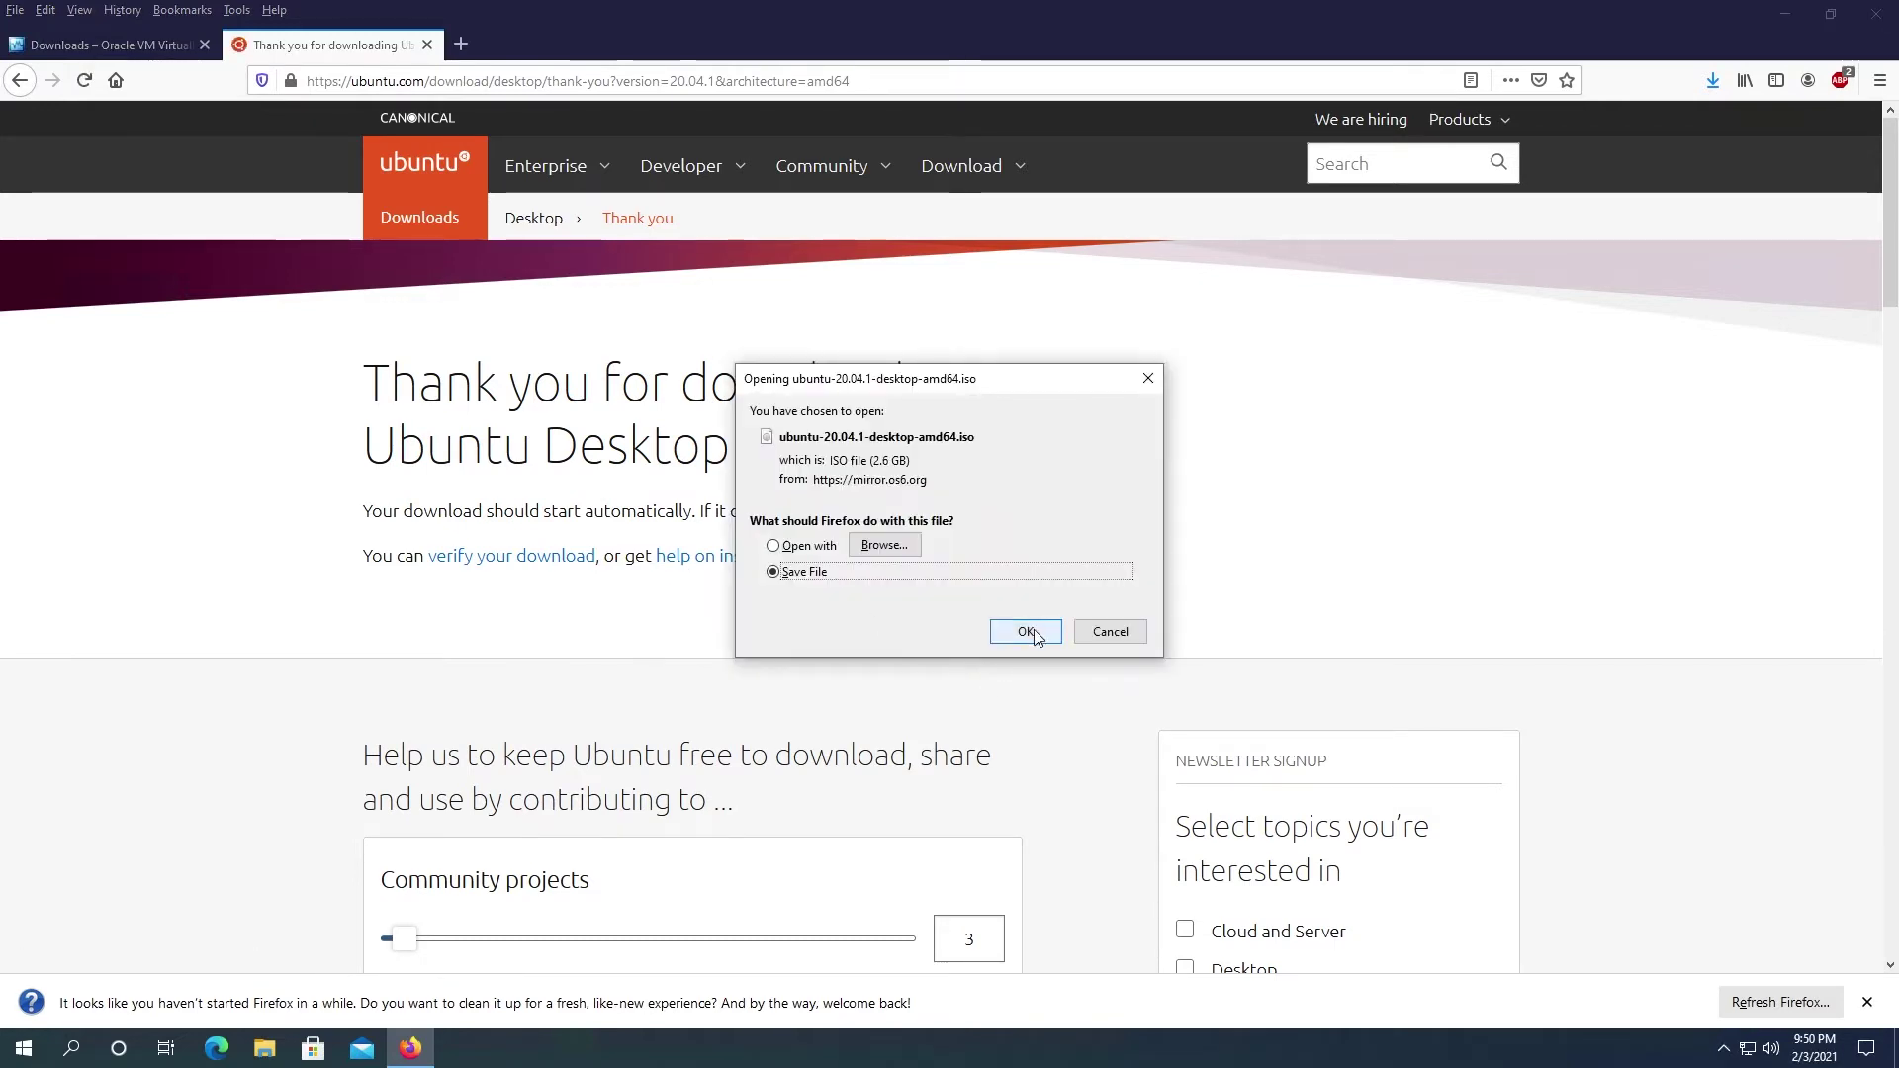
left_click(1029, 631)
left_click(1711, 79)
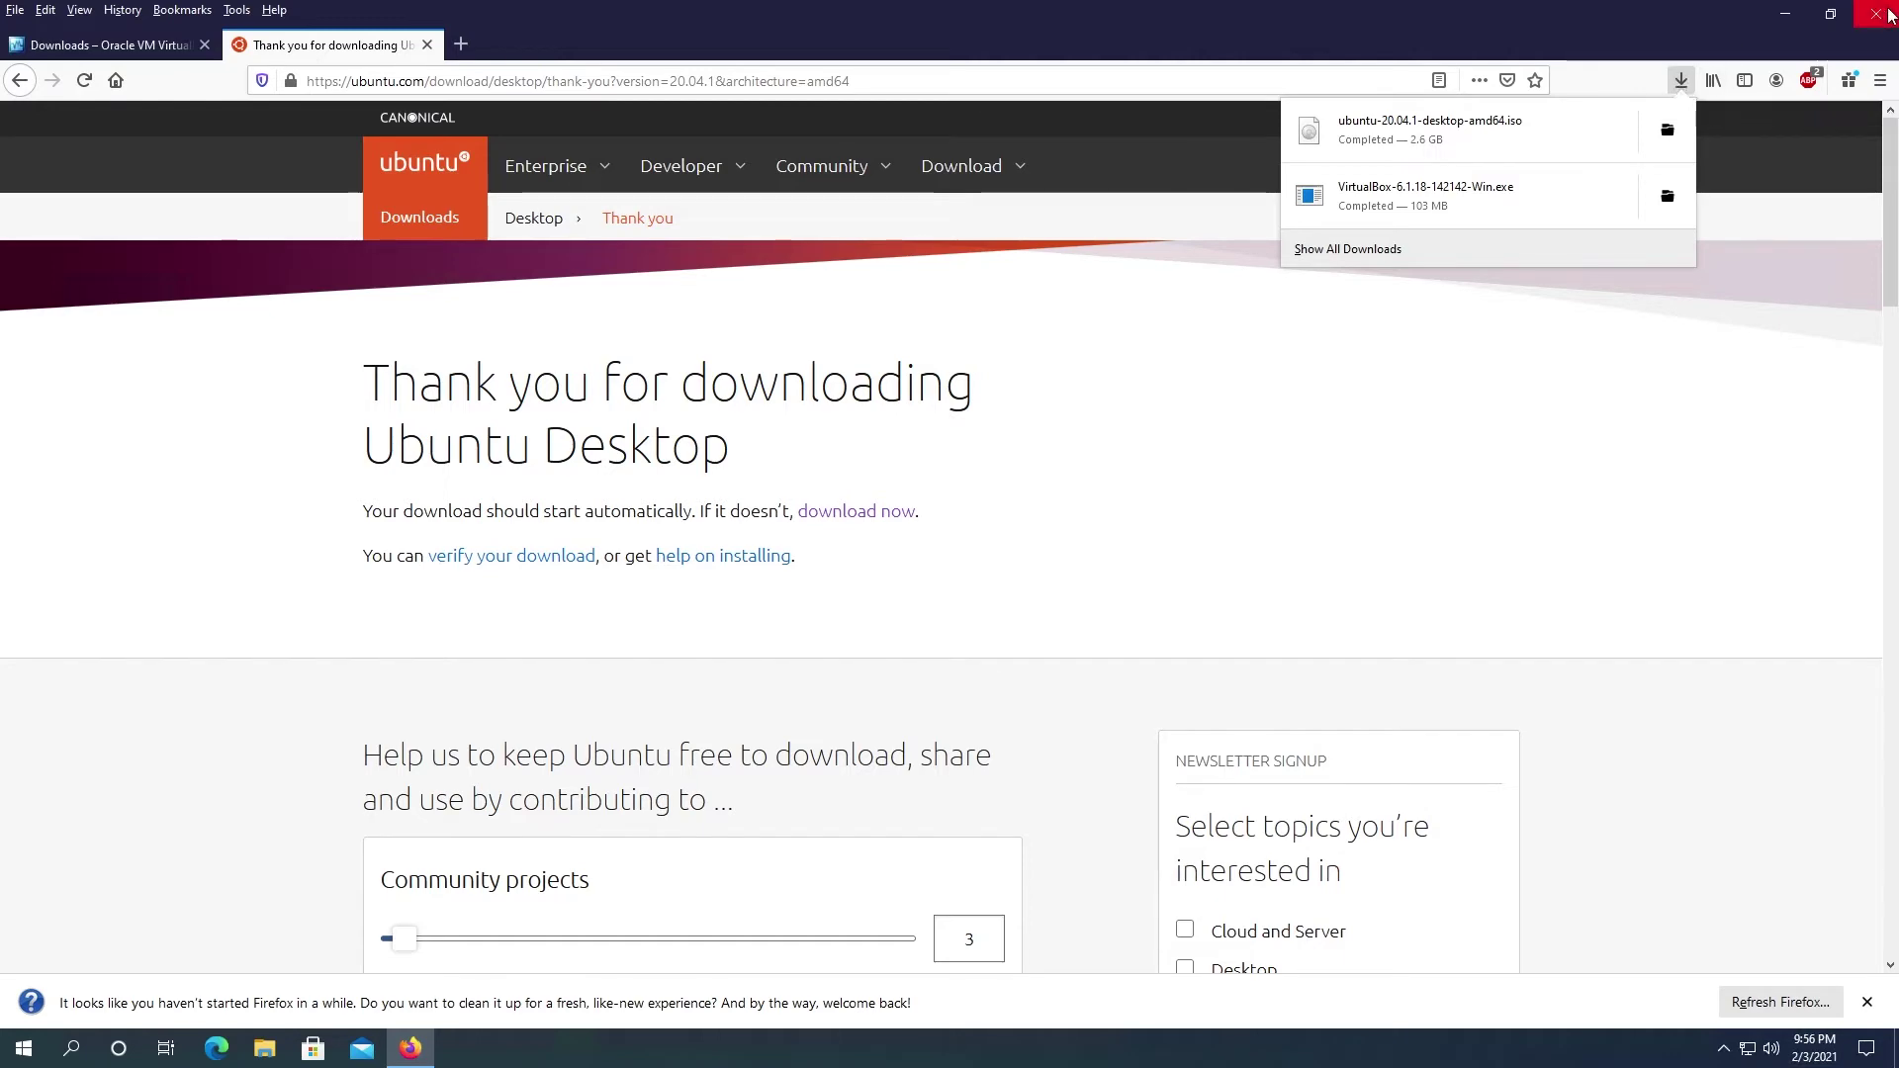
Step: Close the browser and launch VirtualBox-6.1.18-142142-Win.exe from the Downloads folder
left_click(1888, 14)
left_click(1888, 14)
left_click(903, 555)
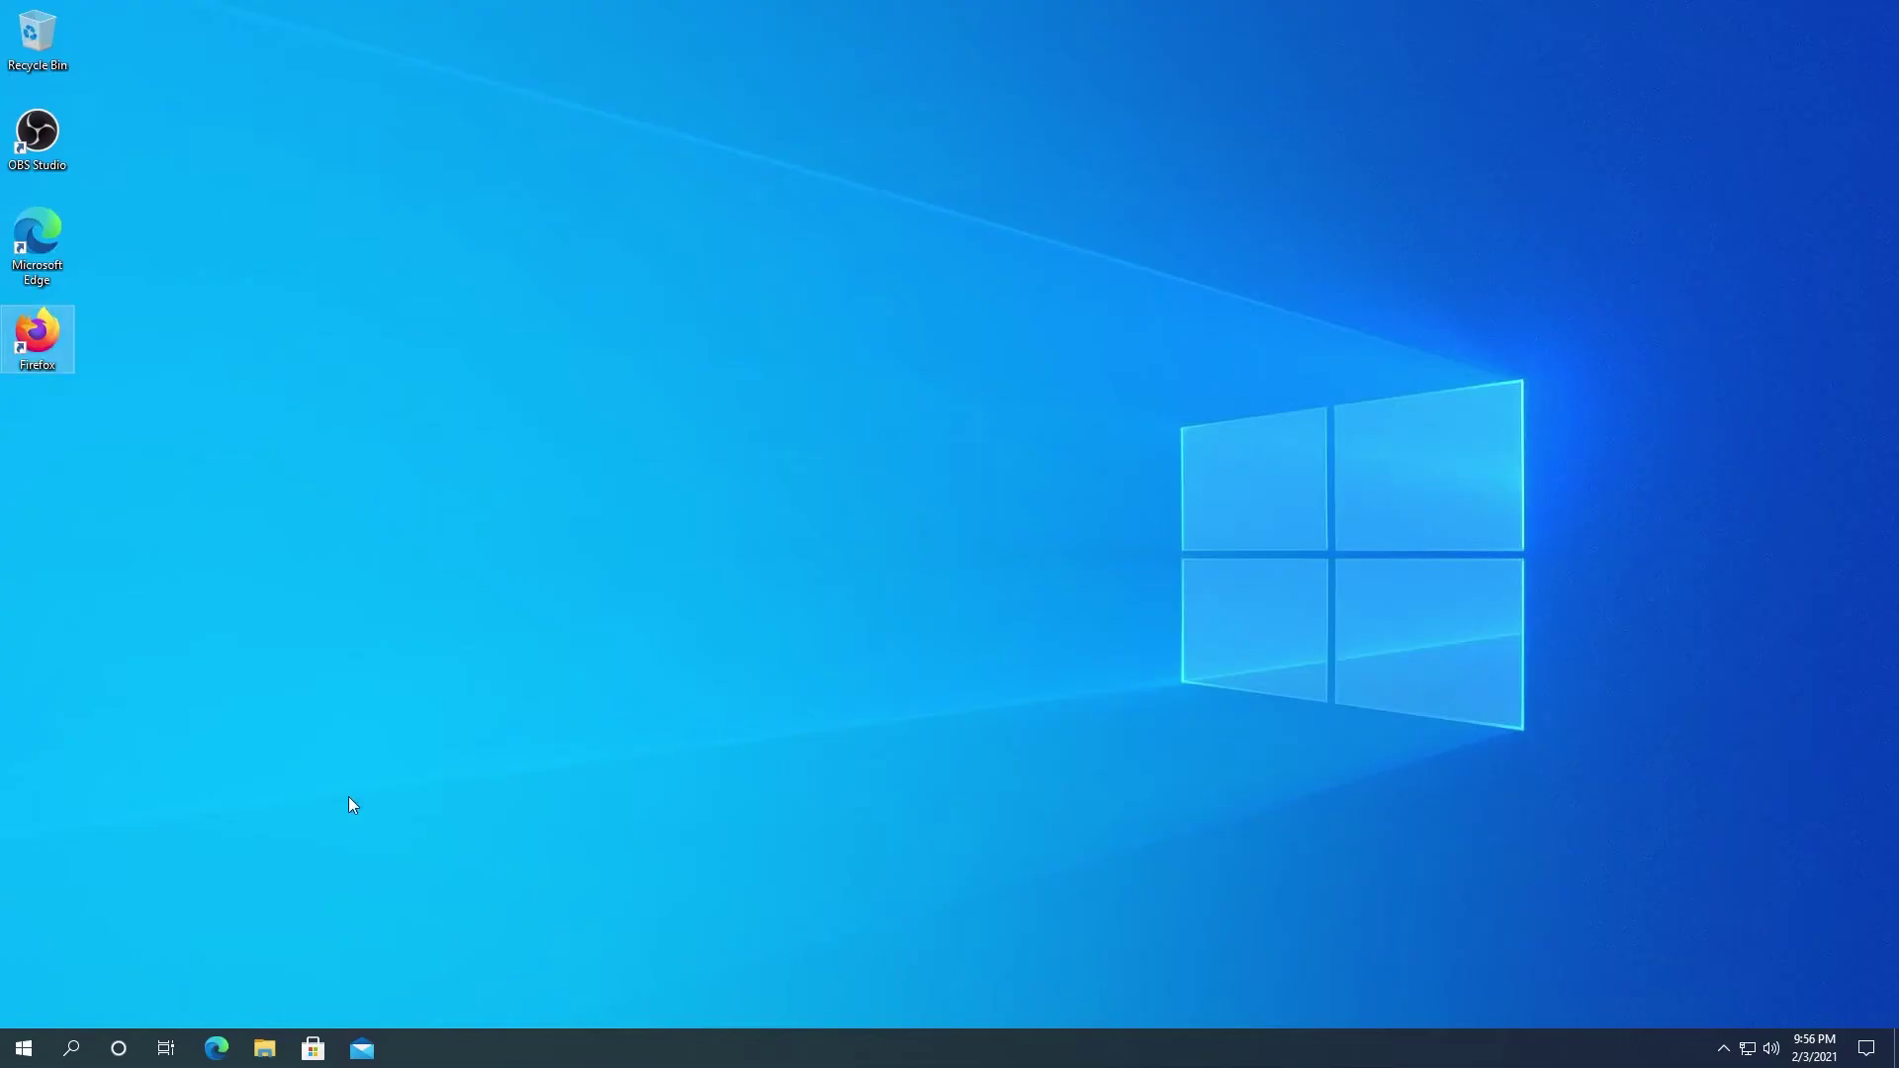
left_click(264, 1048)
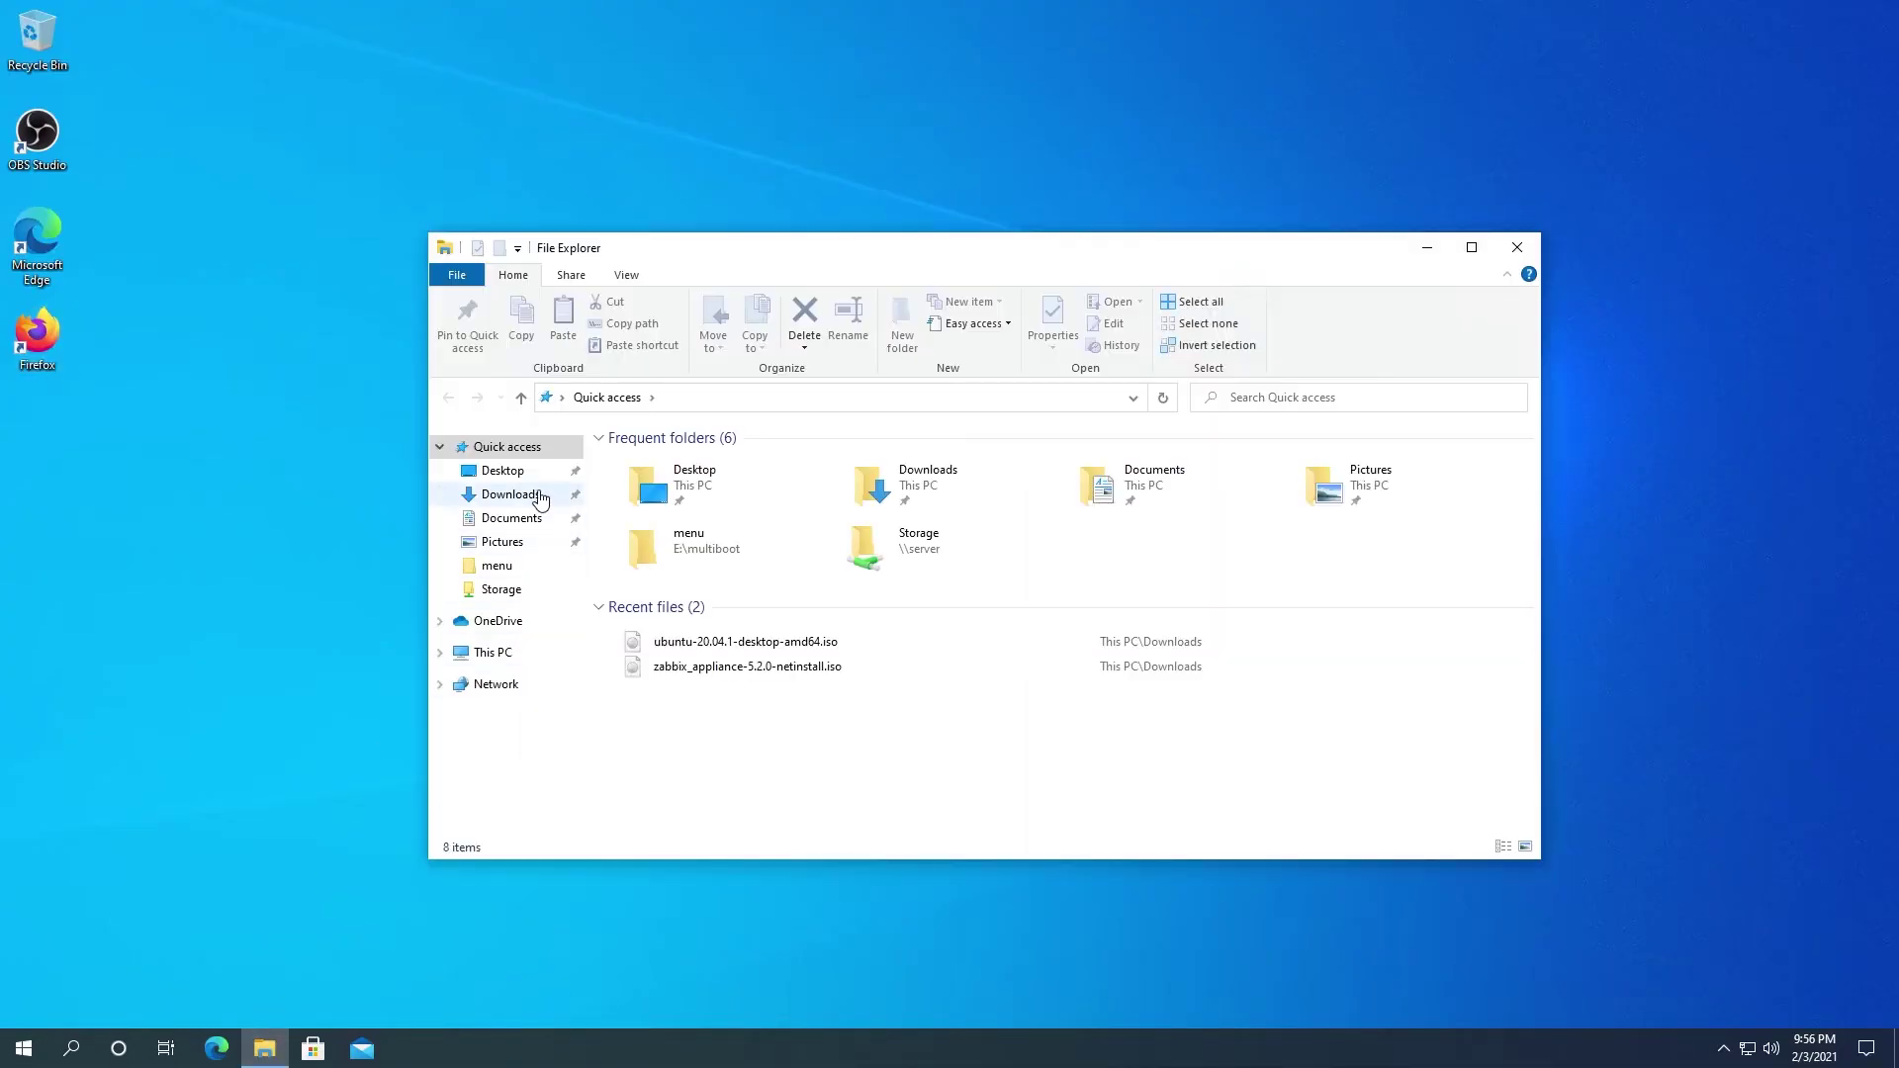
left_click(539, 496)
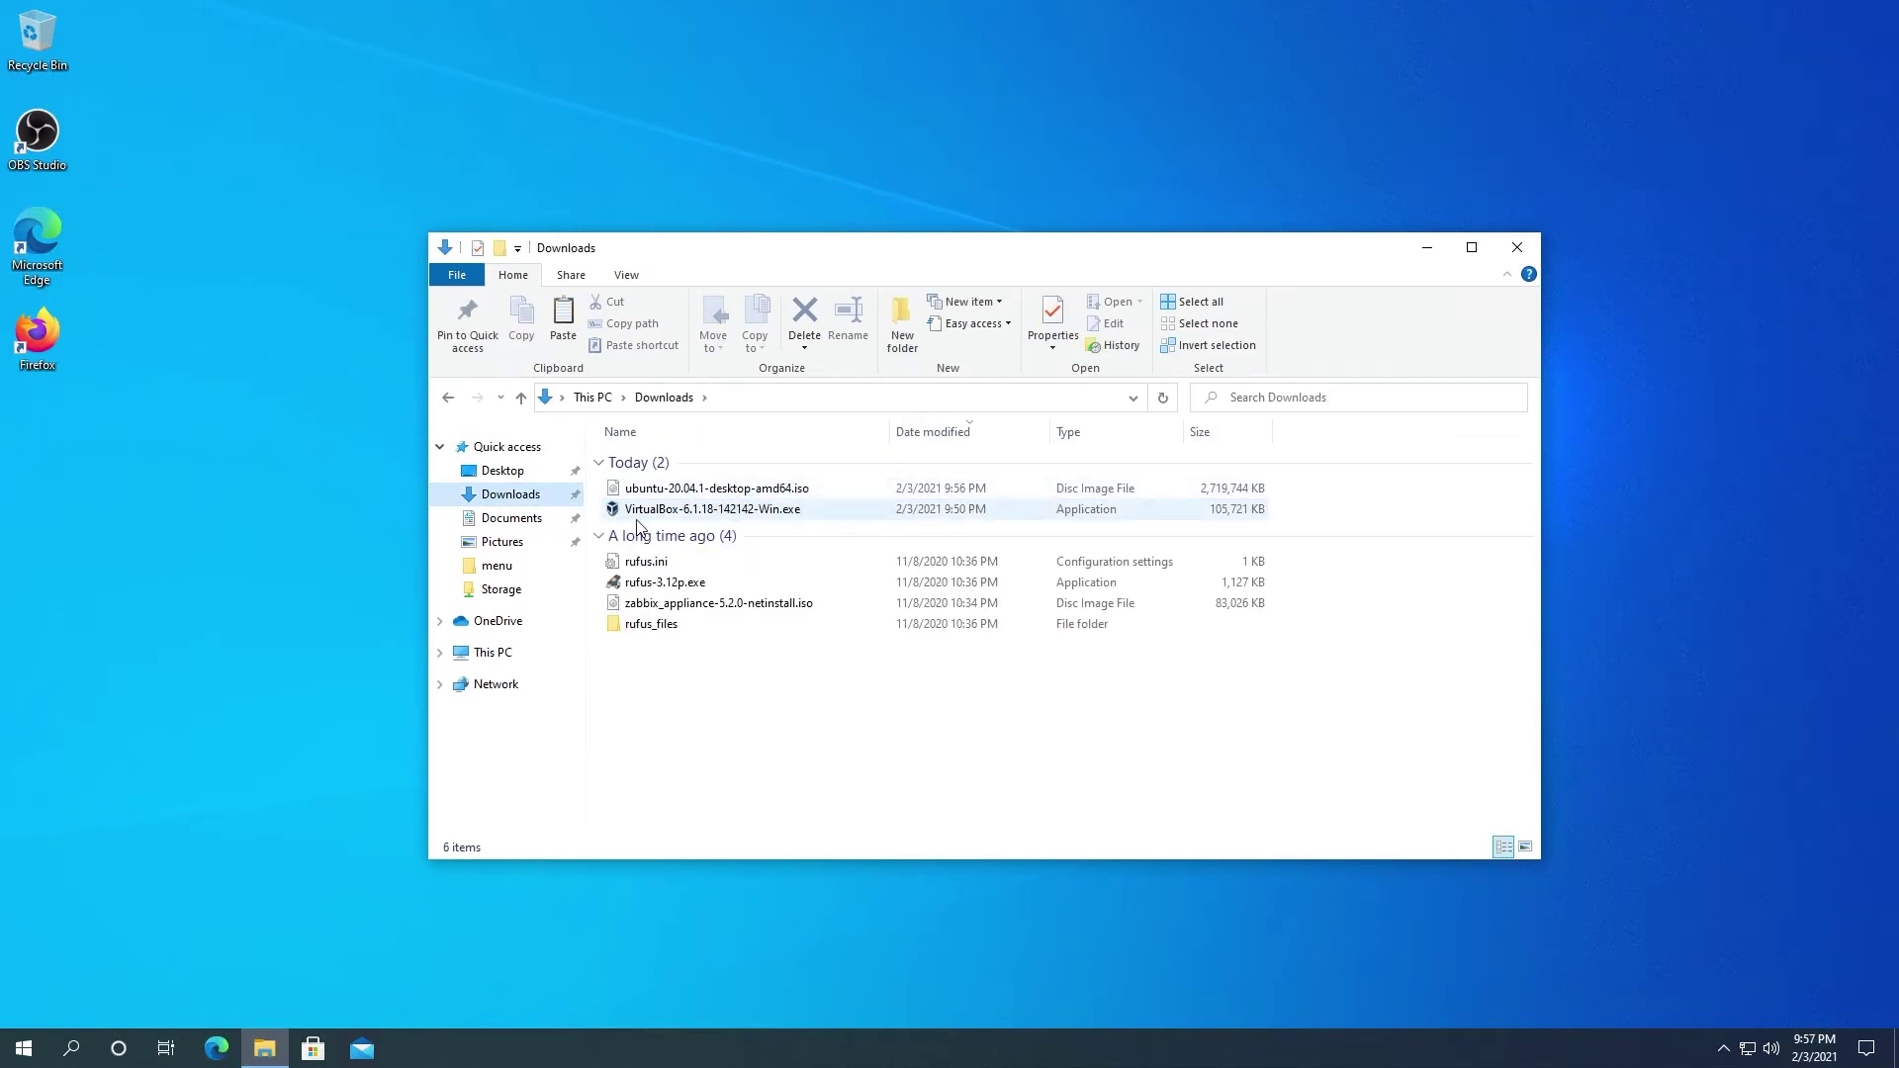
double_click(682, 512)
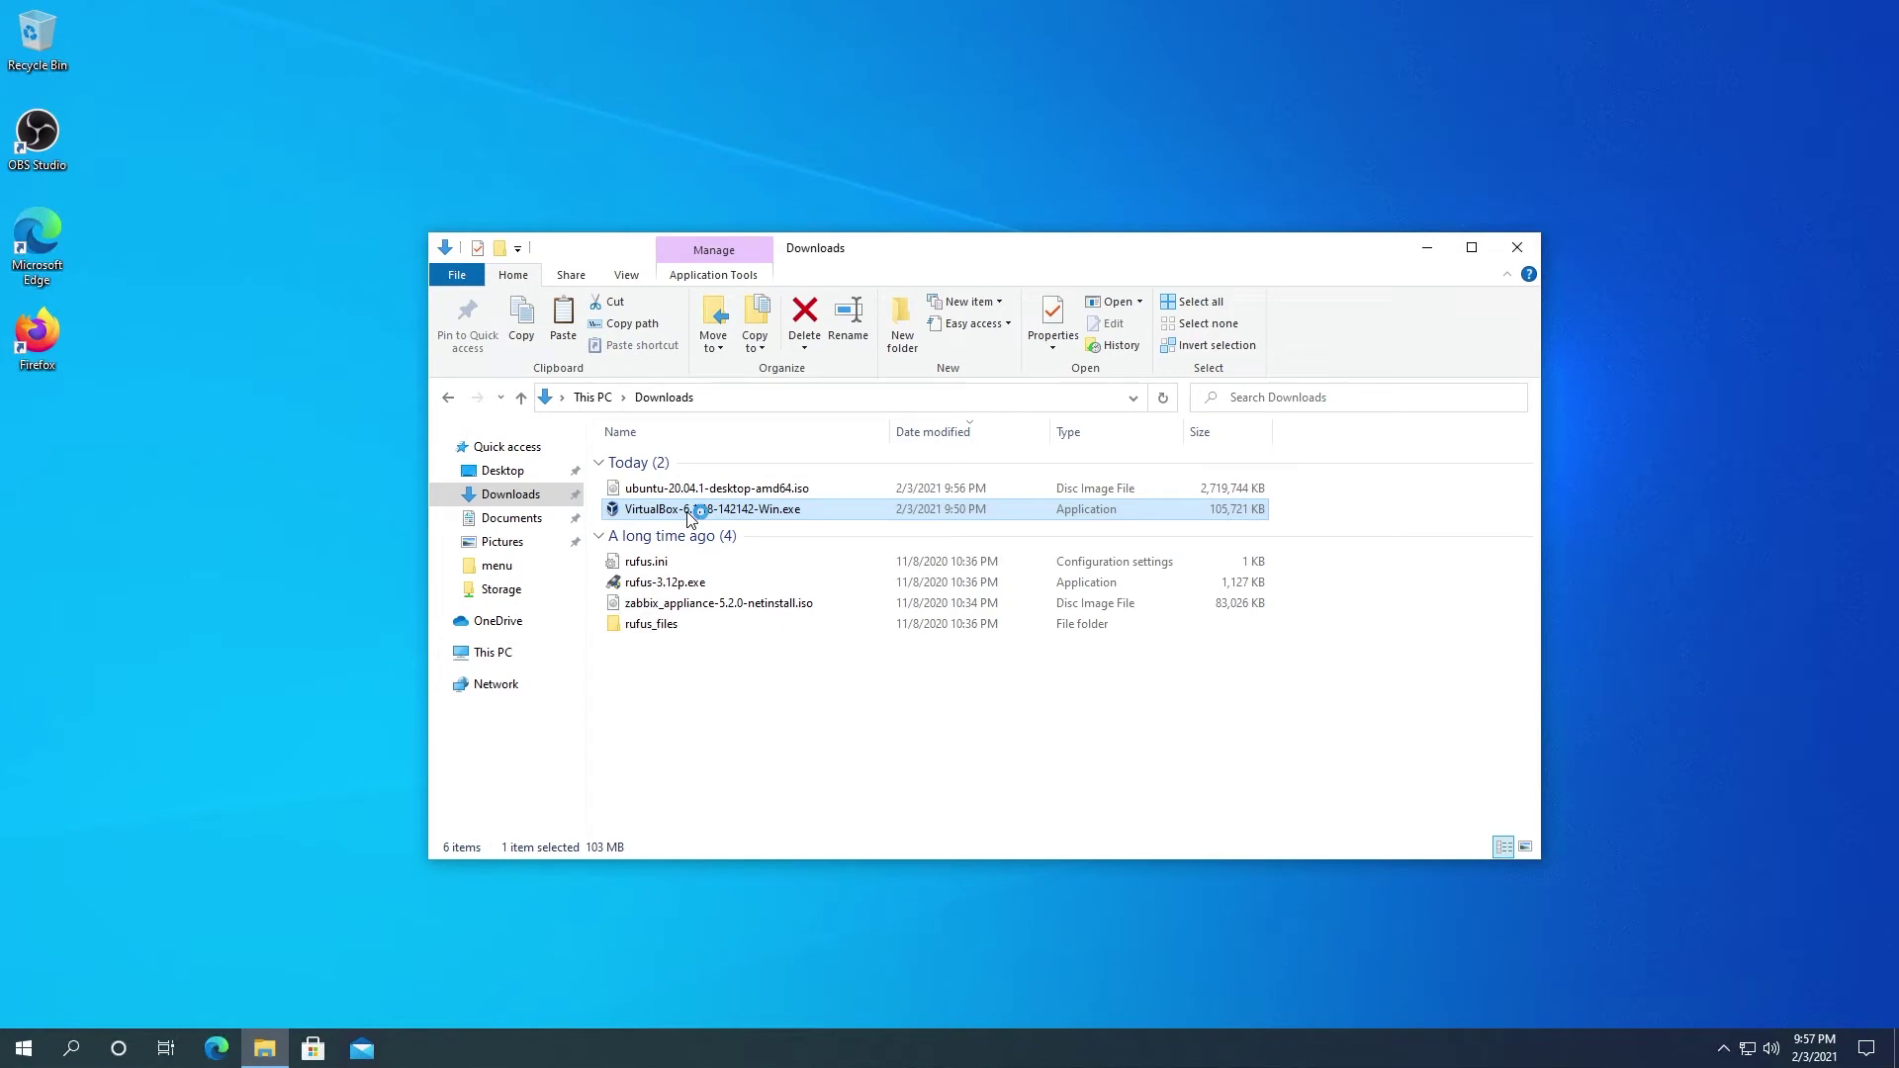
Step: Install VirtualBox 6.1.18 with the default features and location but without registering file associations, and allow it to change the device
left_click(1071, 681)
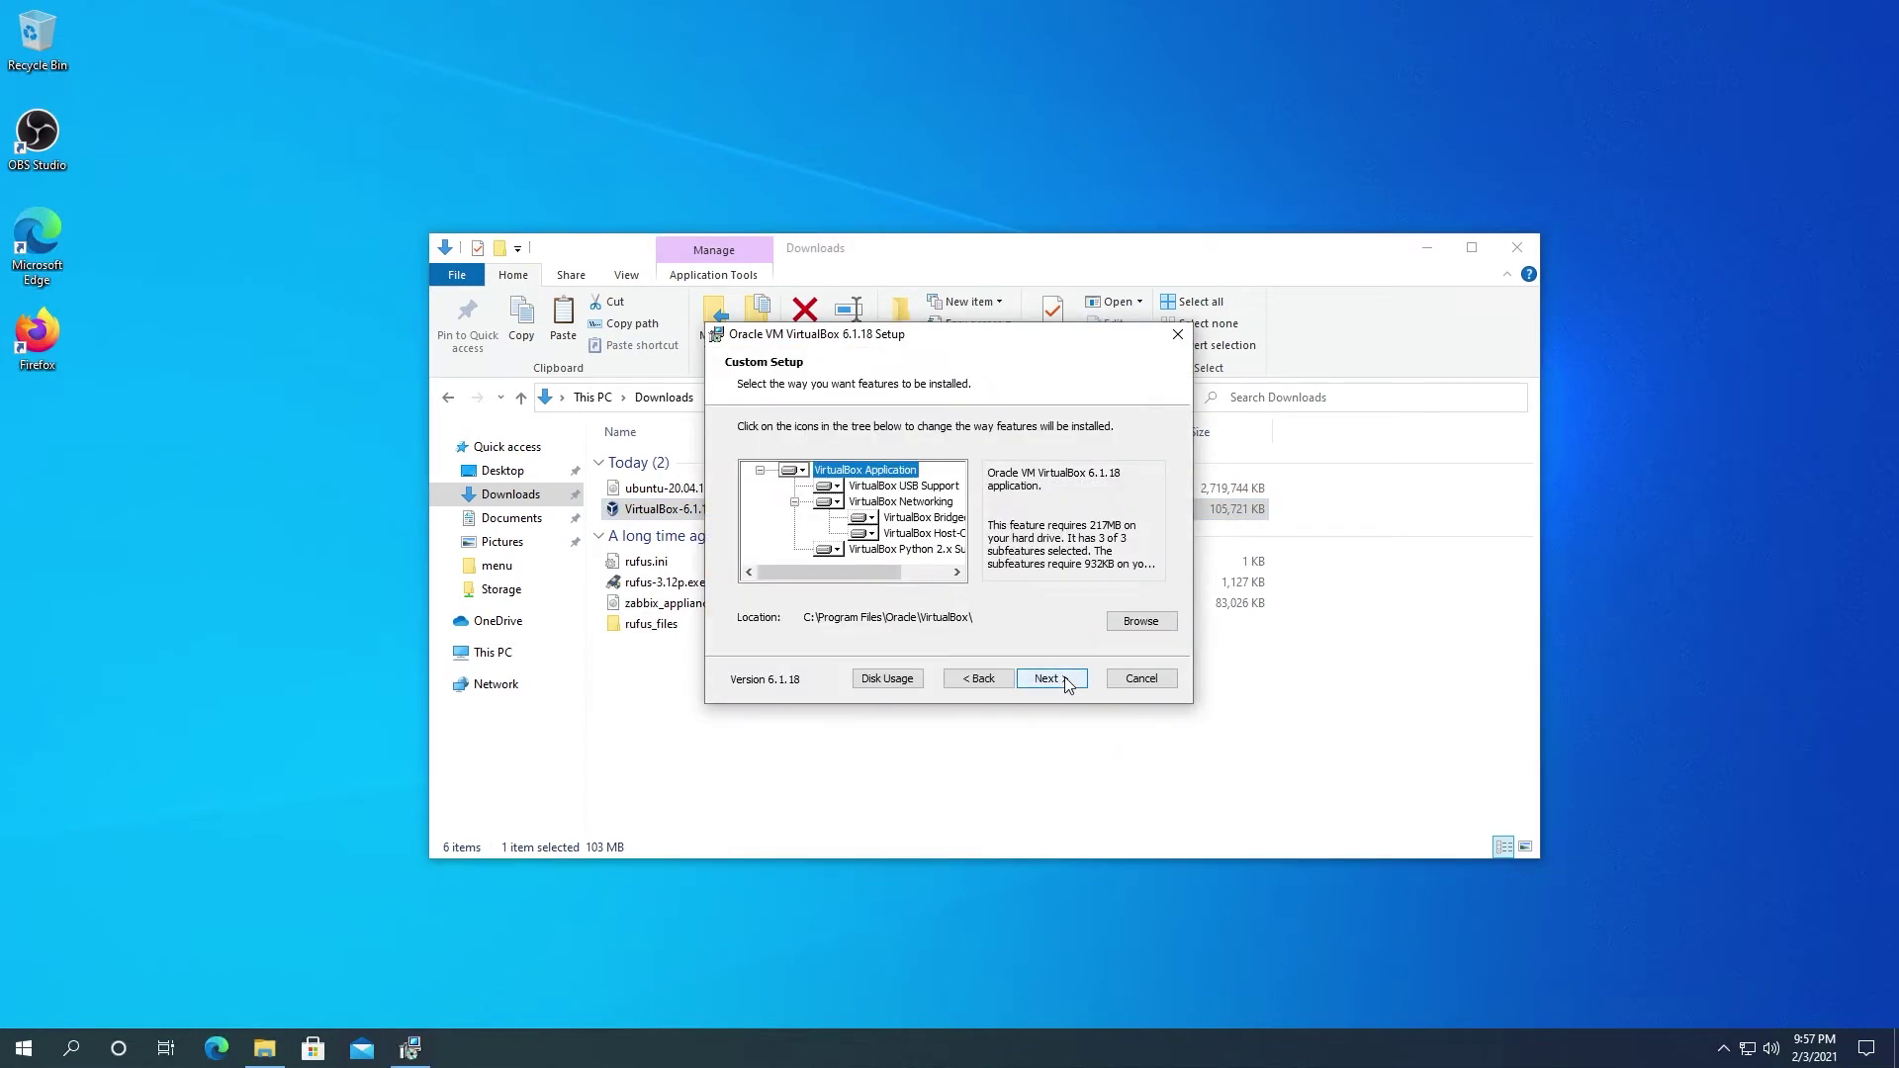
left_click(1071, 682)
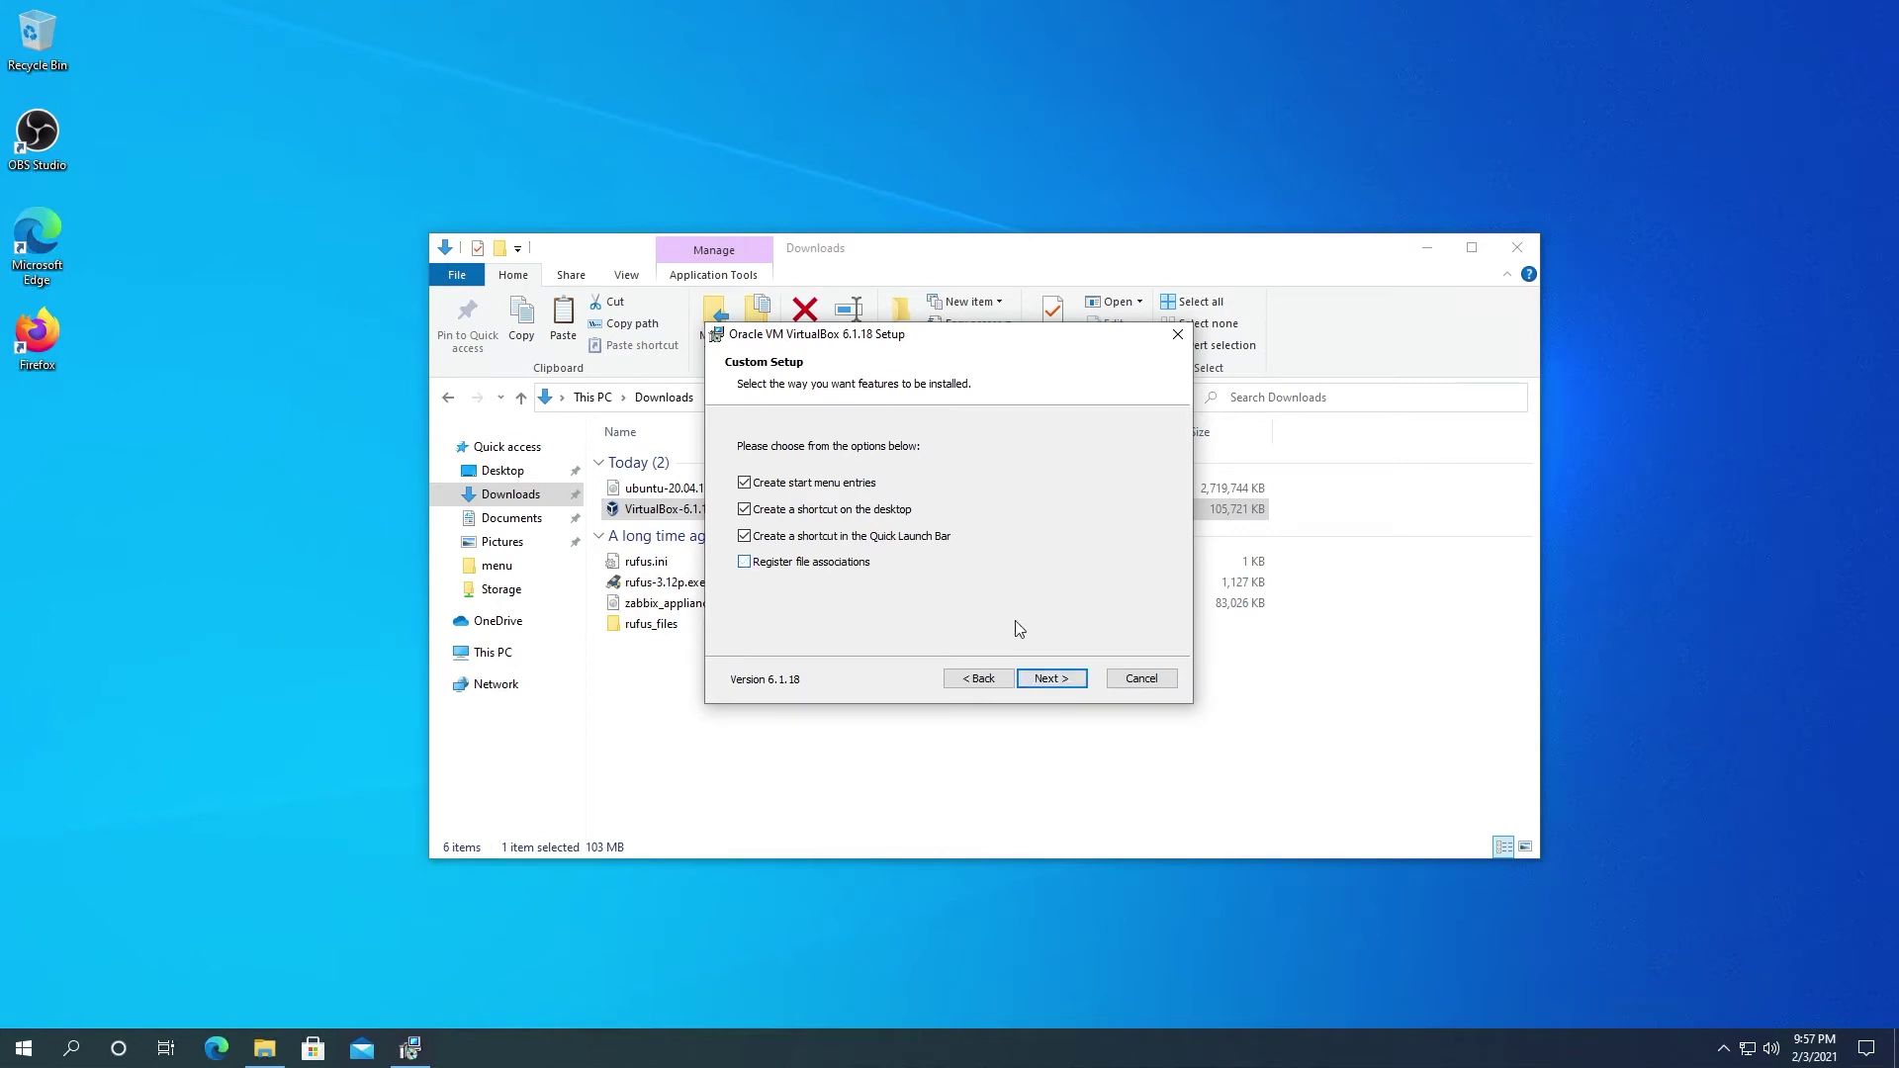
left_click(1068, 685)
left_click(1065, 679)
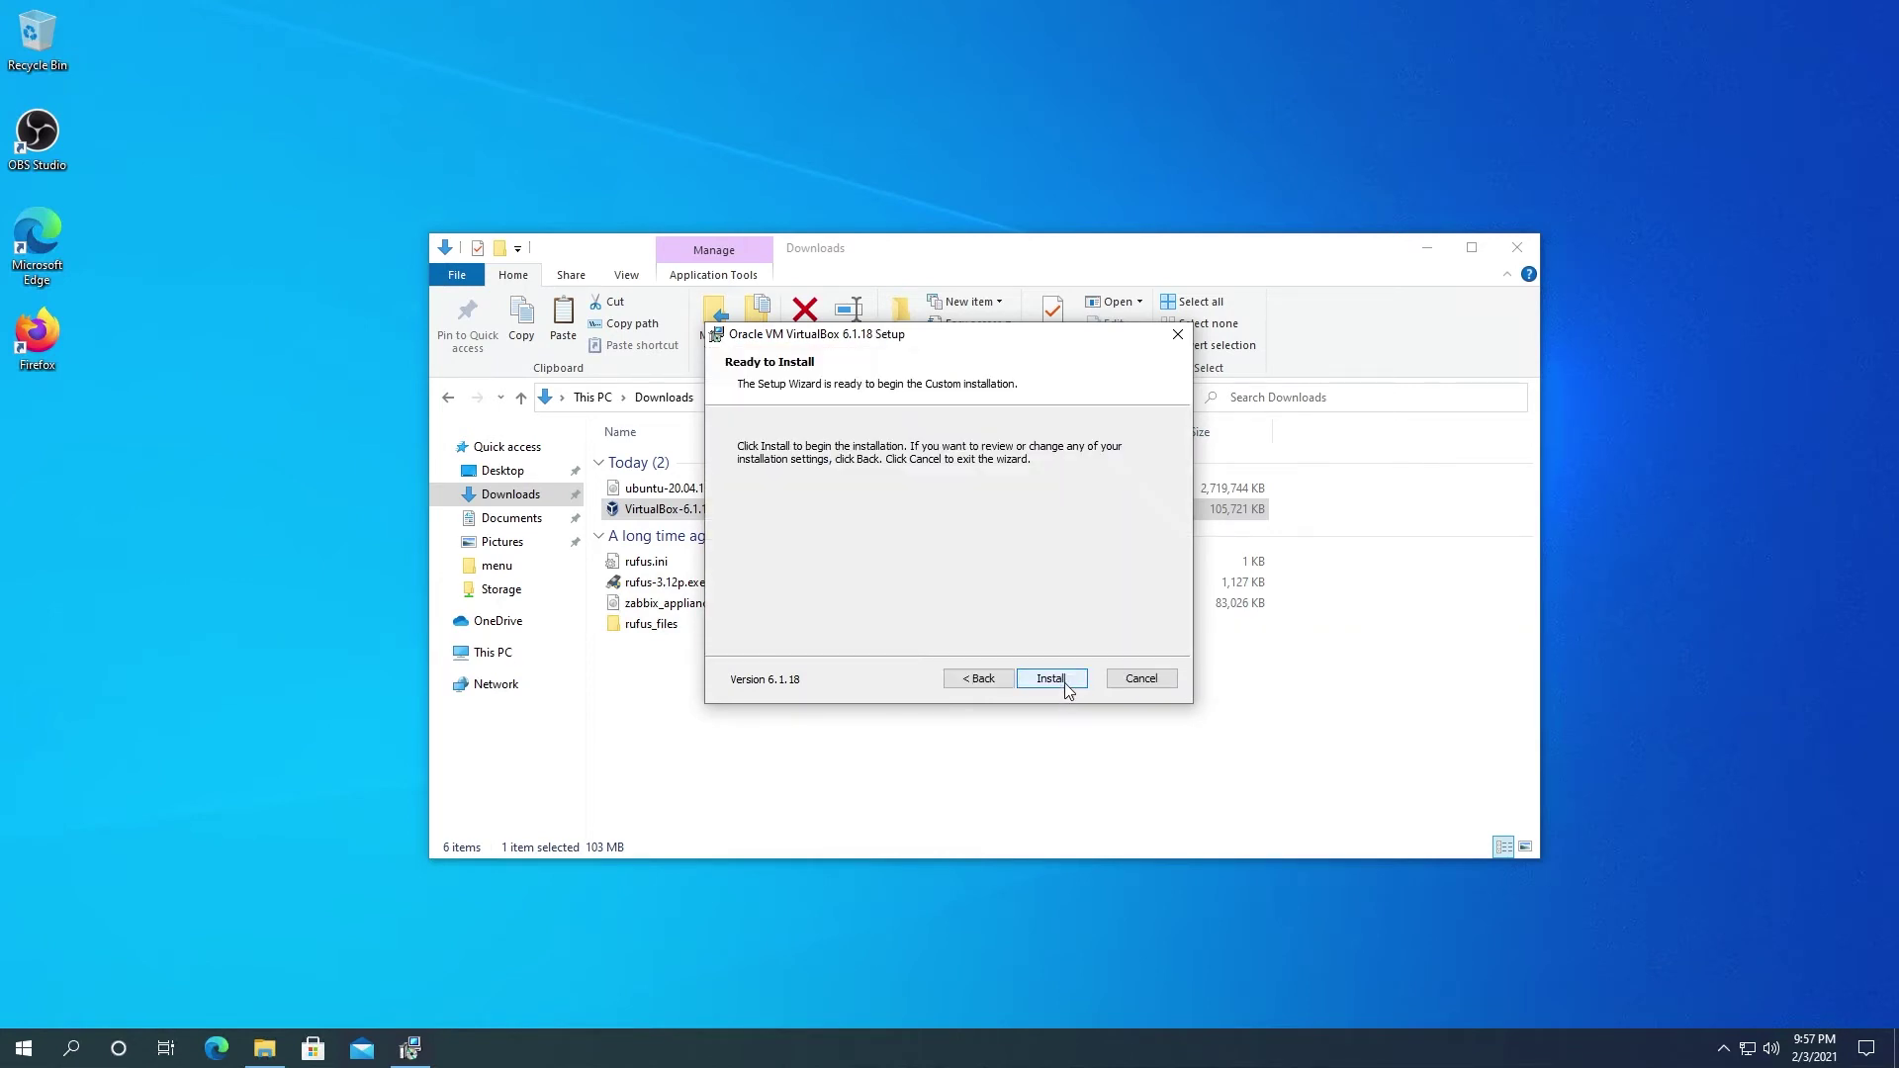
left_click(1065, 687)
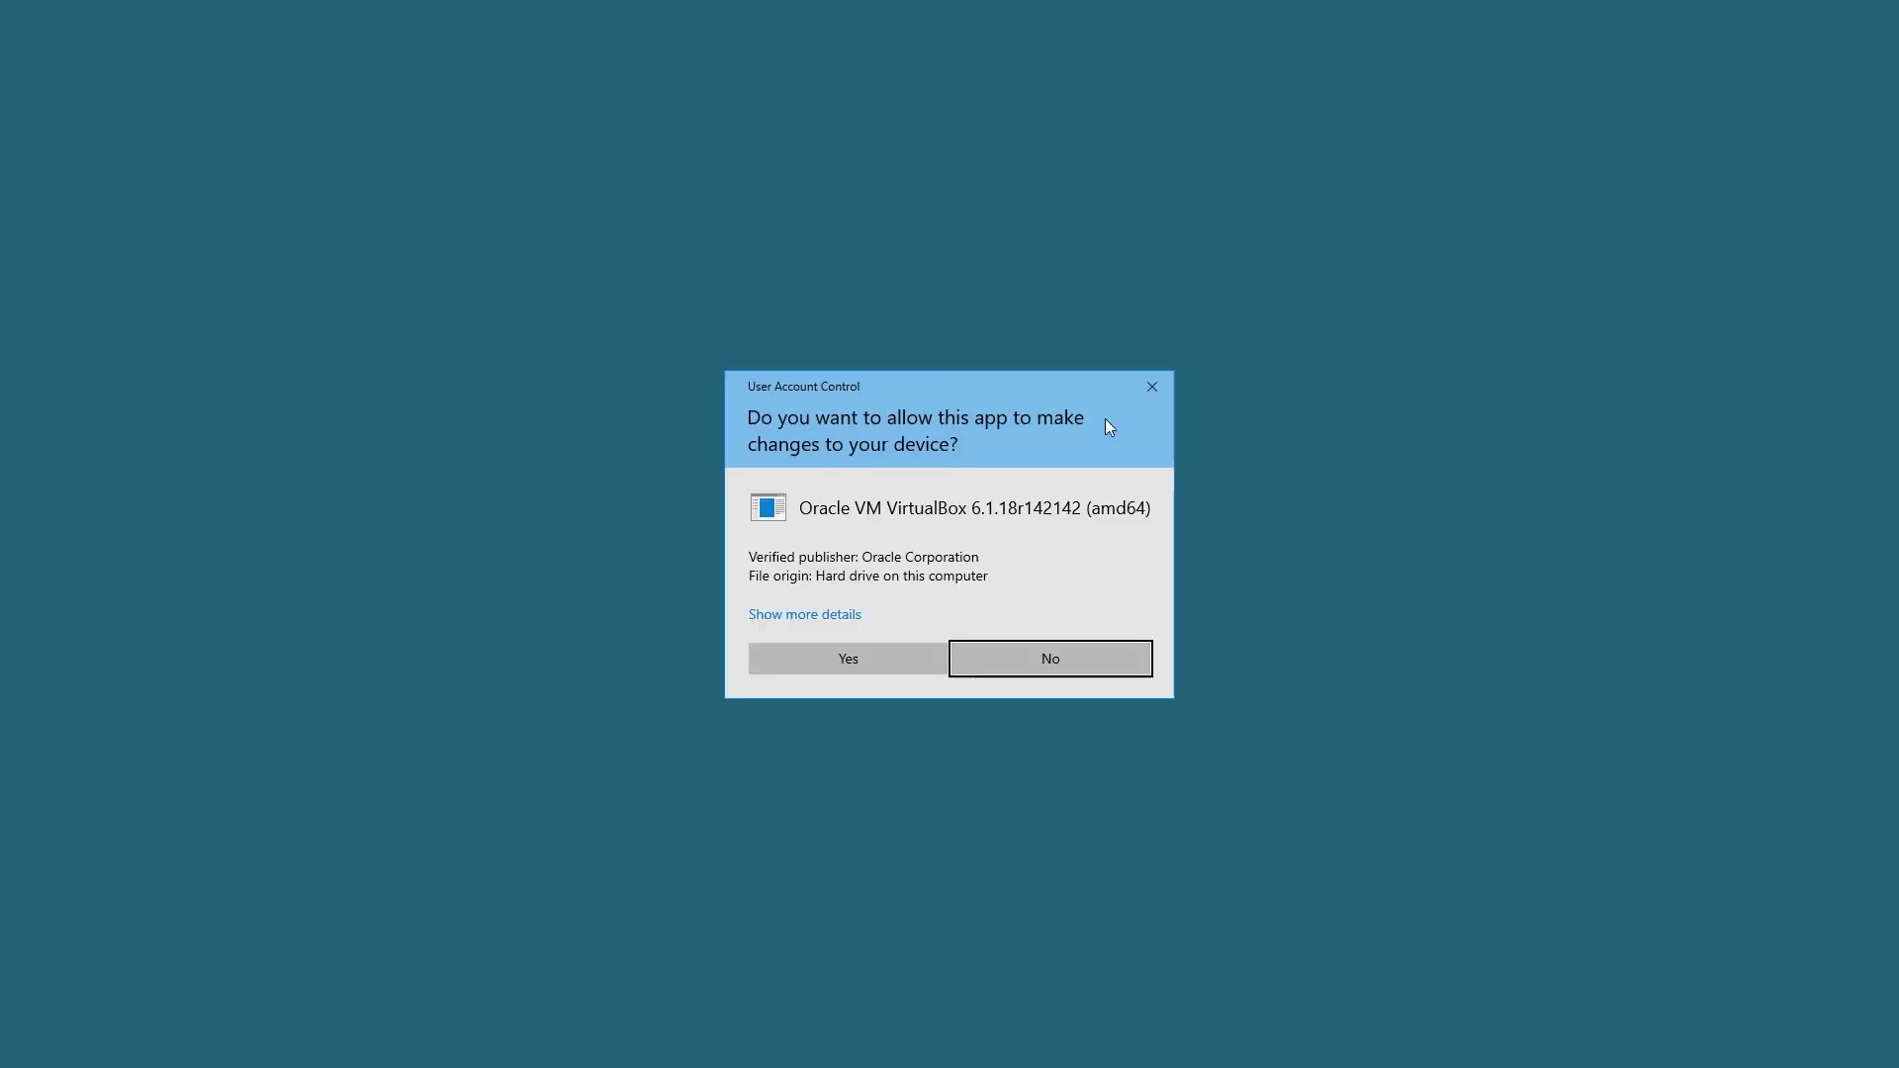
left_click(845, 658)
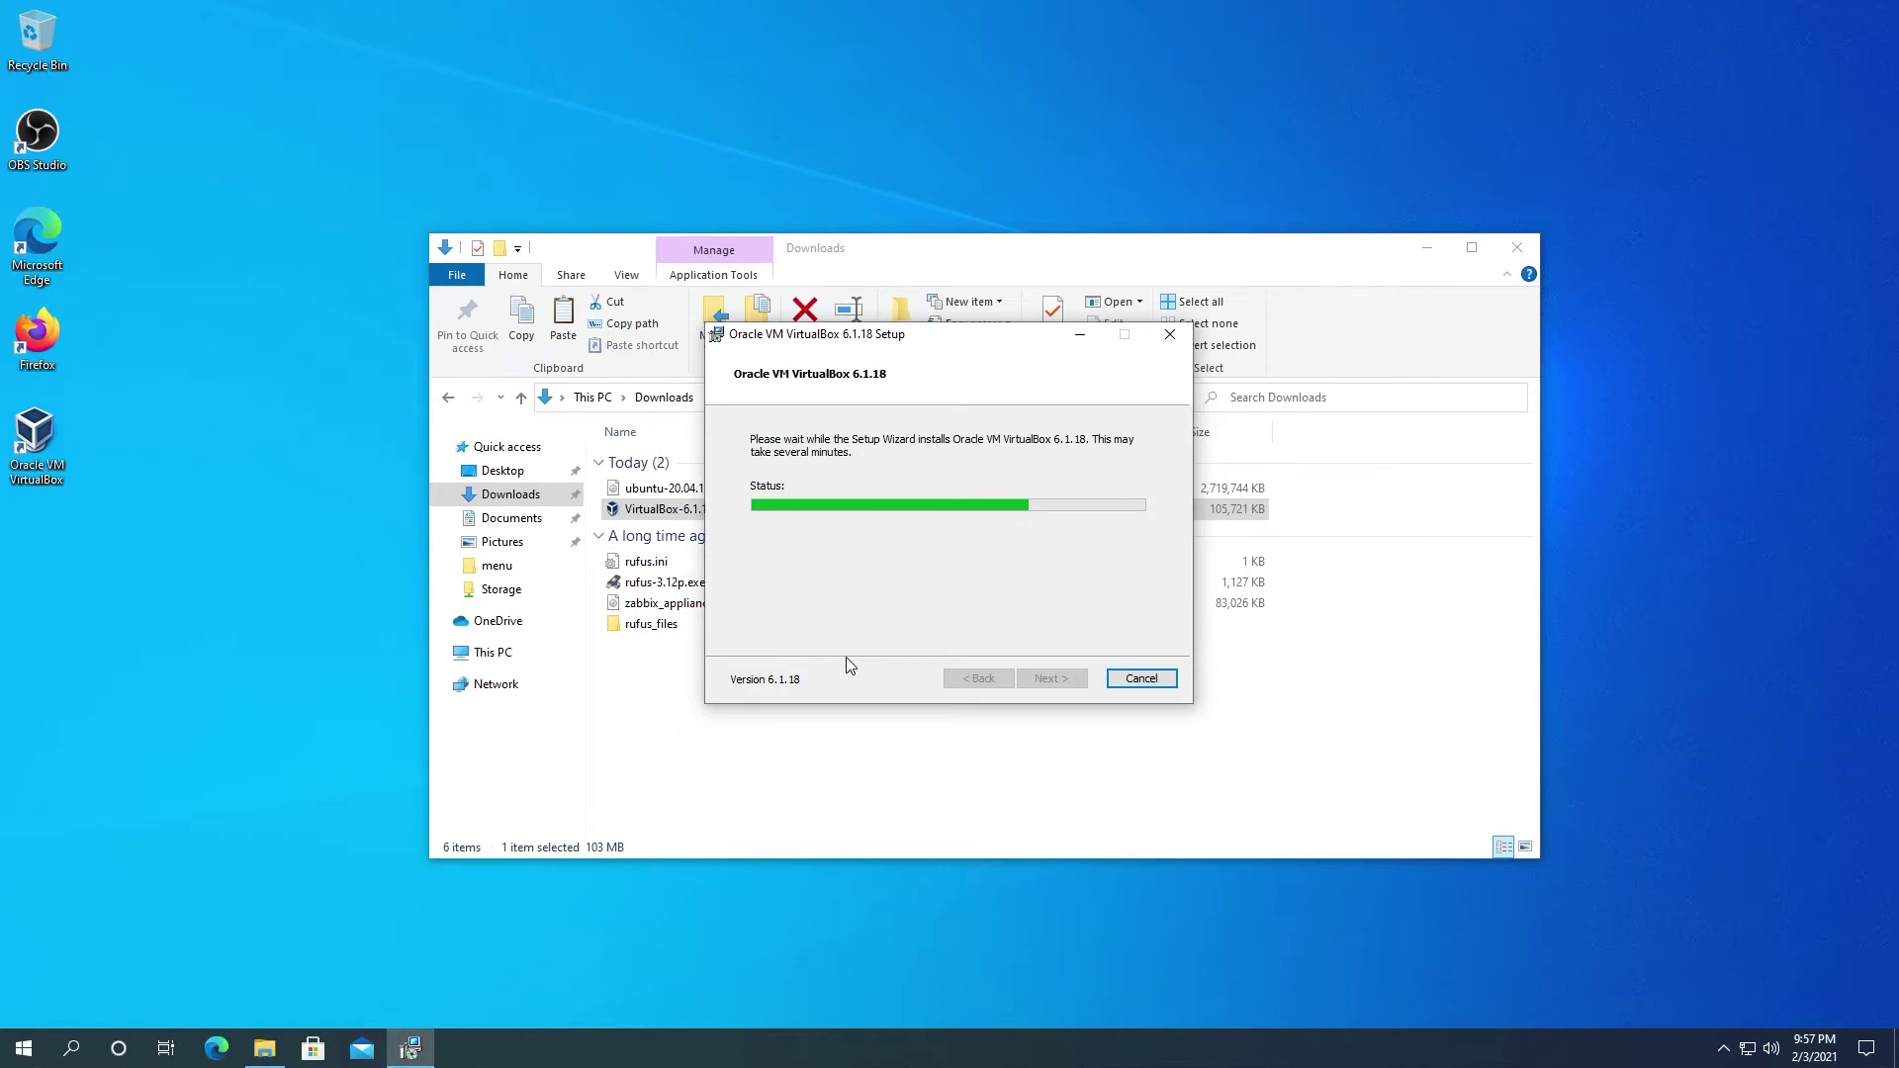
Step: Finish the VirtualBox setup without starting the program automatically, and close the Downloads folder window
left_click(890, 509)
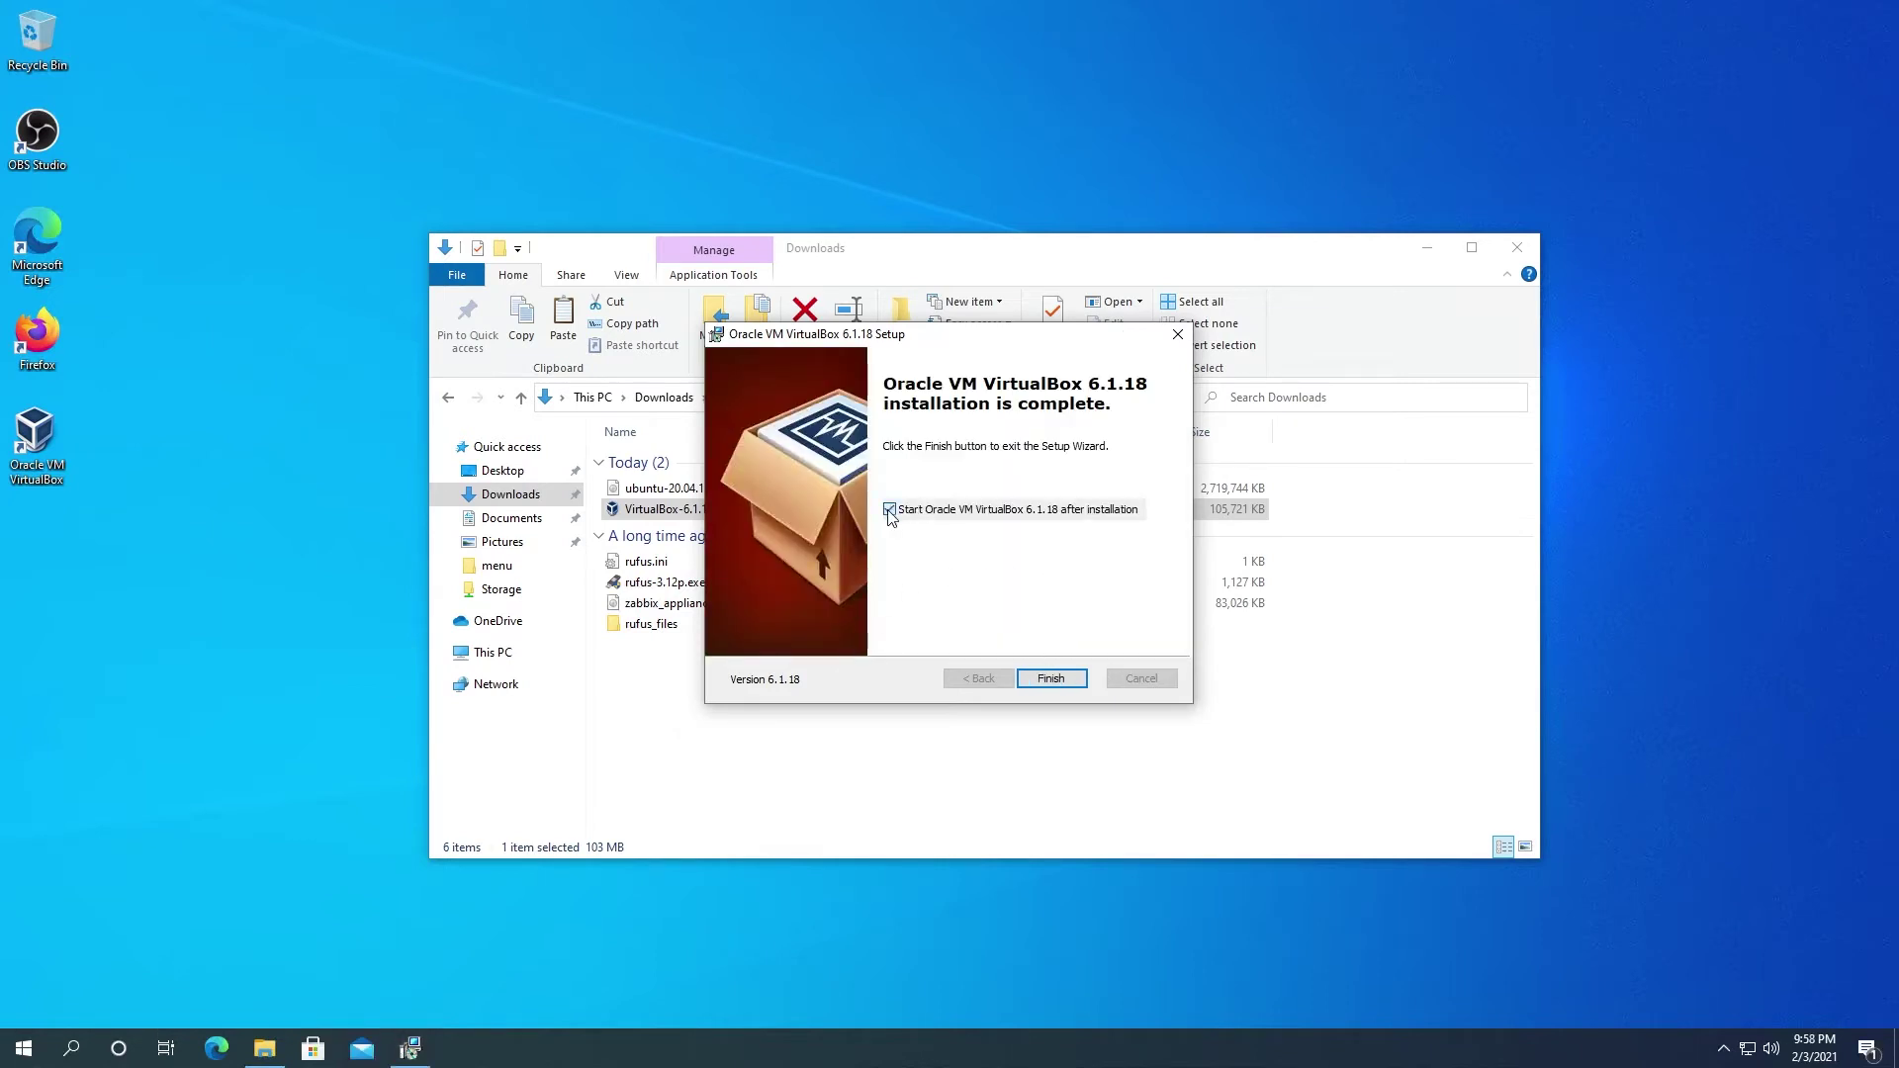
left_click(1058, 682)
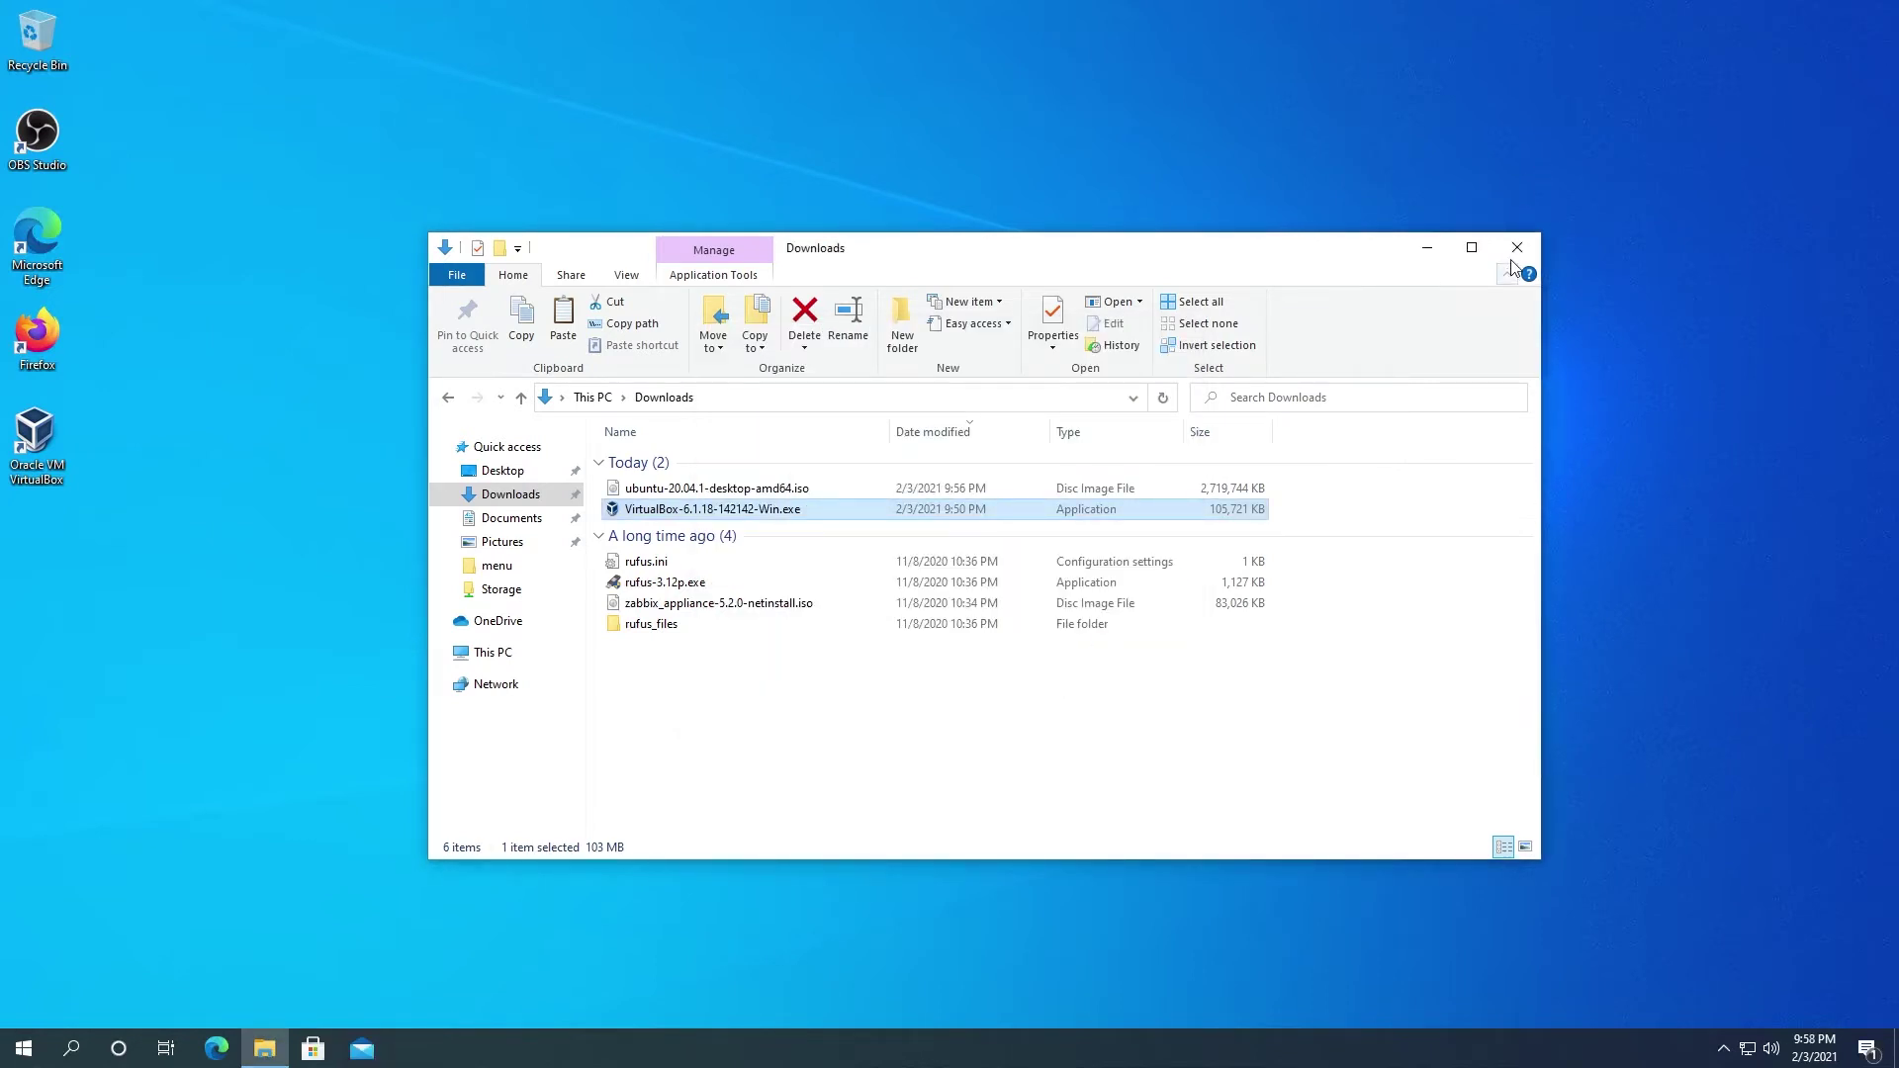
left_click(1517, 248)
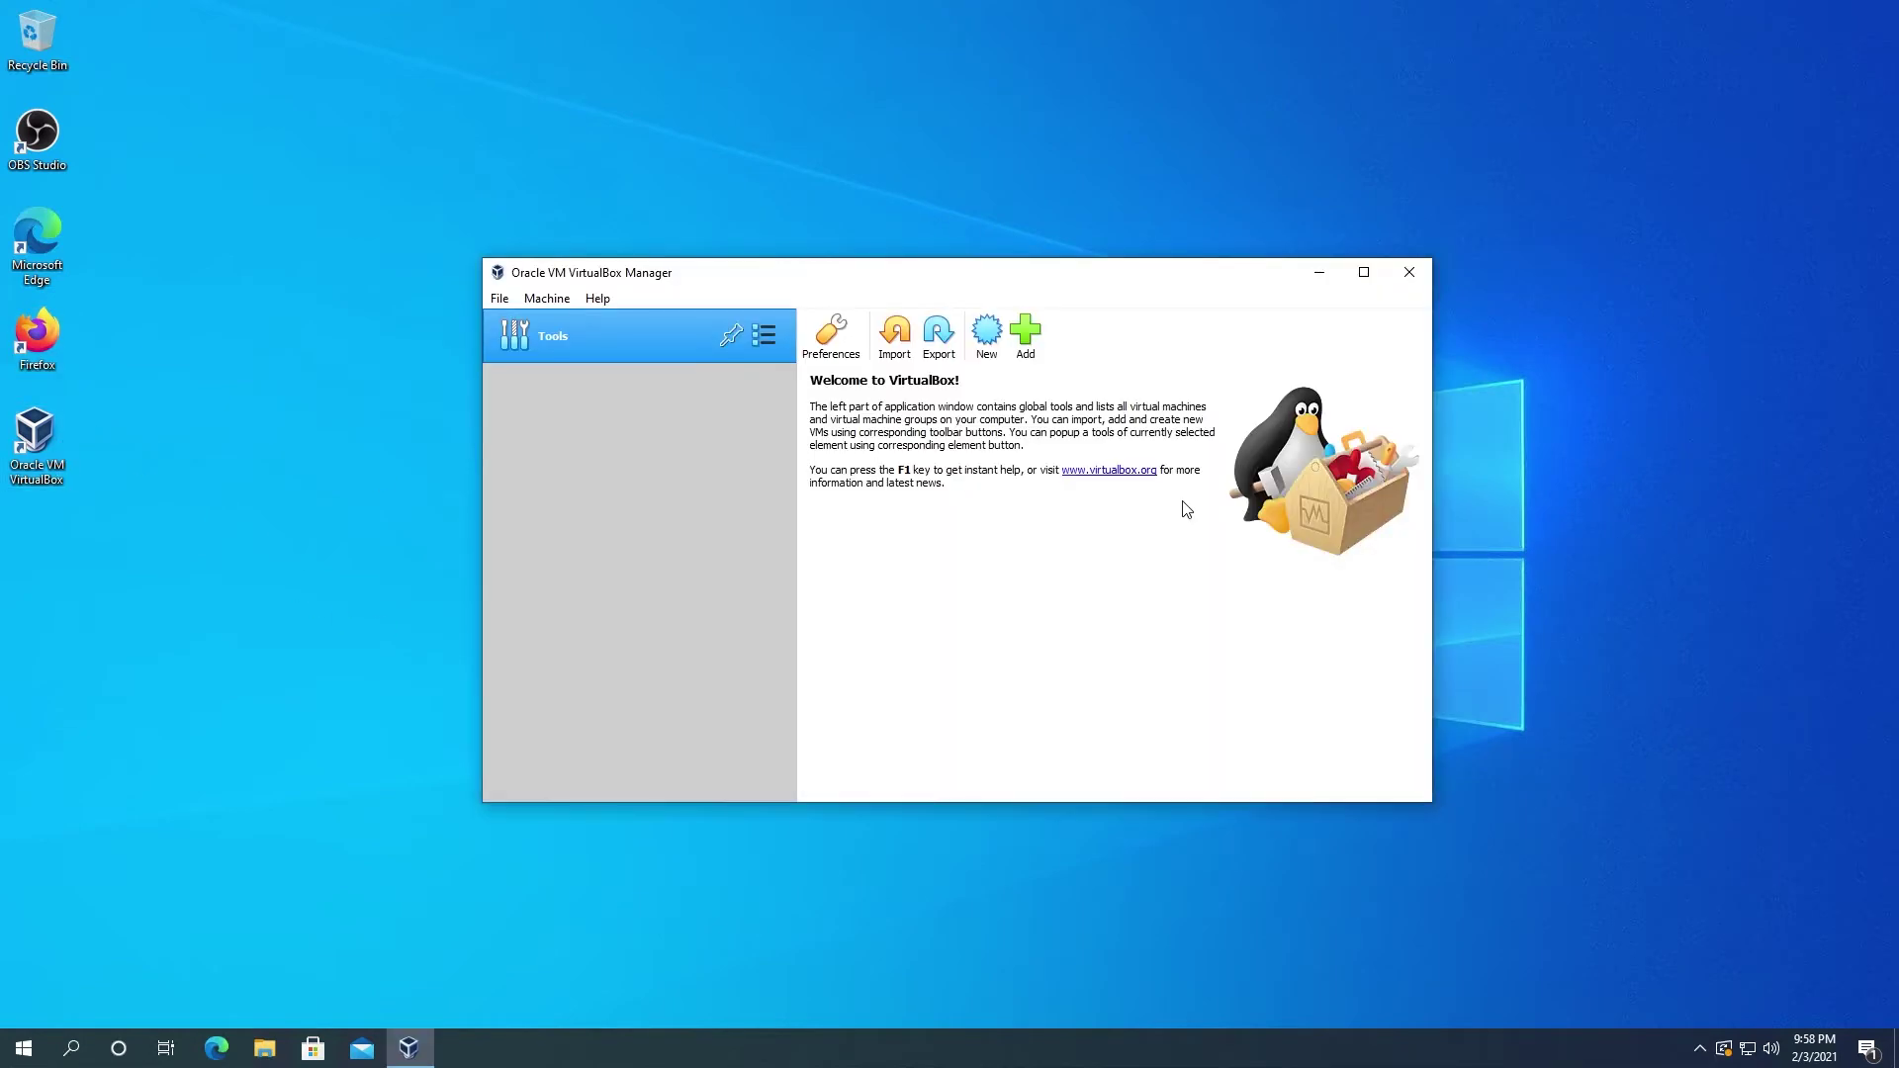
Step: Start a new virtual machine named "Linux ubuntu" of type Linux, version Ubuntu (64-bit), with 8192 MB of memory
left_click(985, 336)
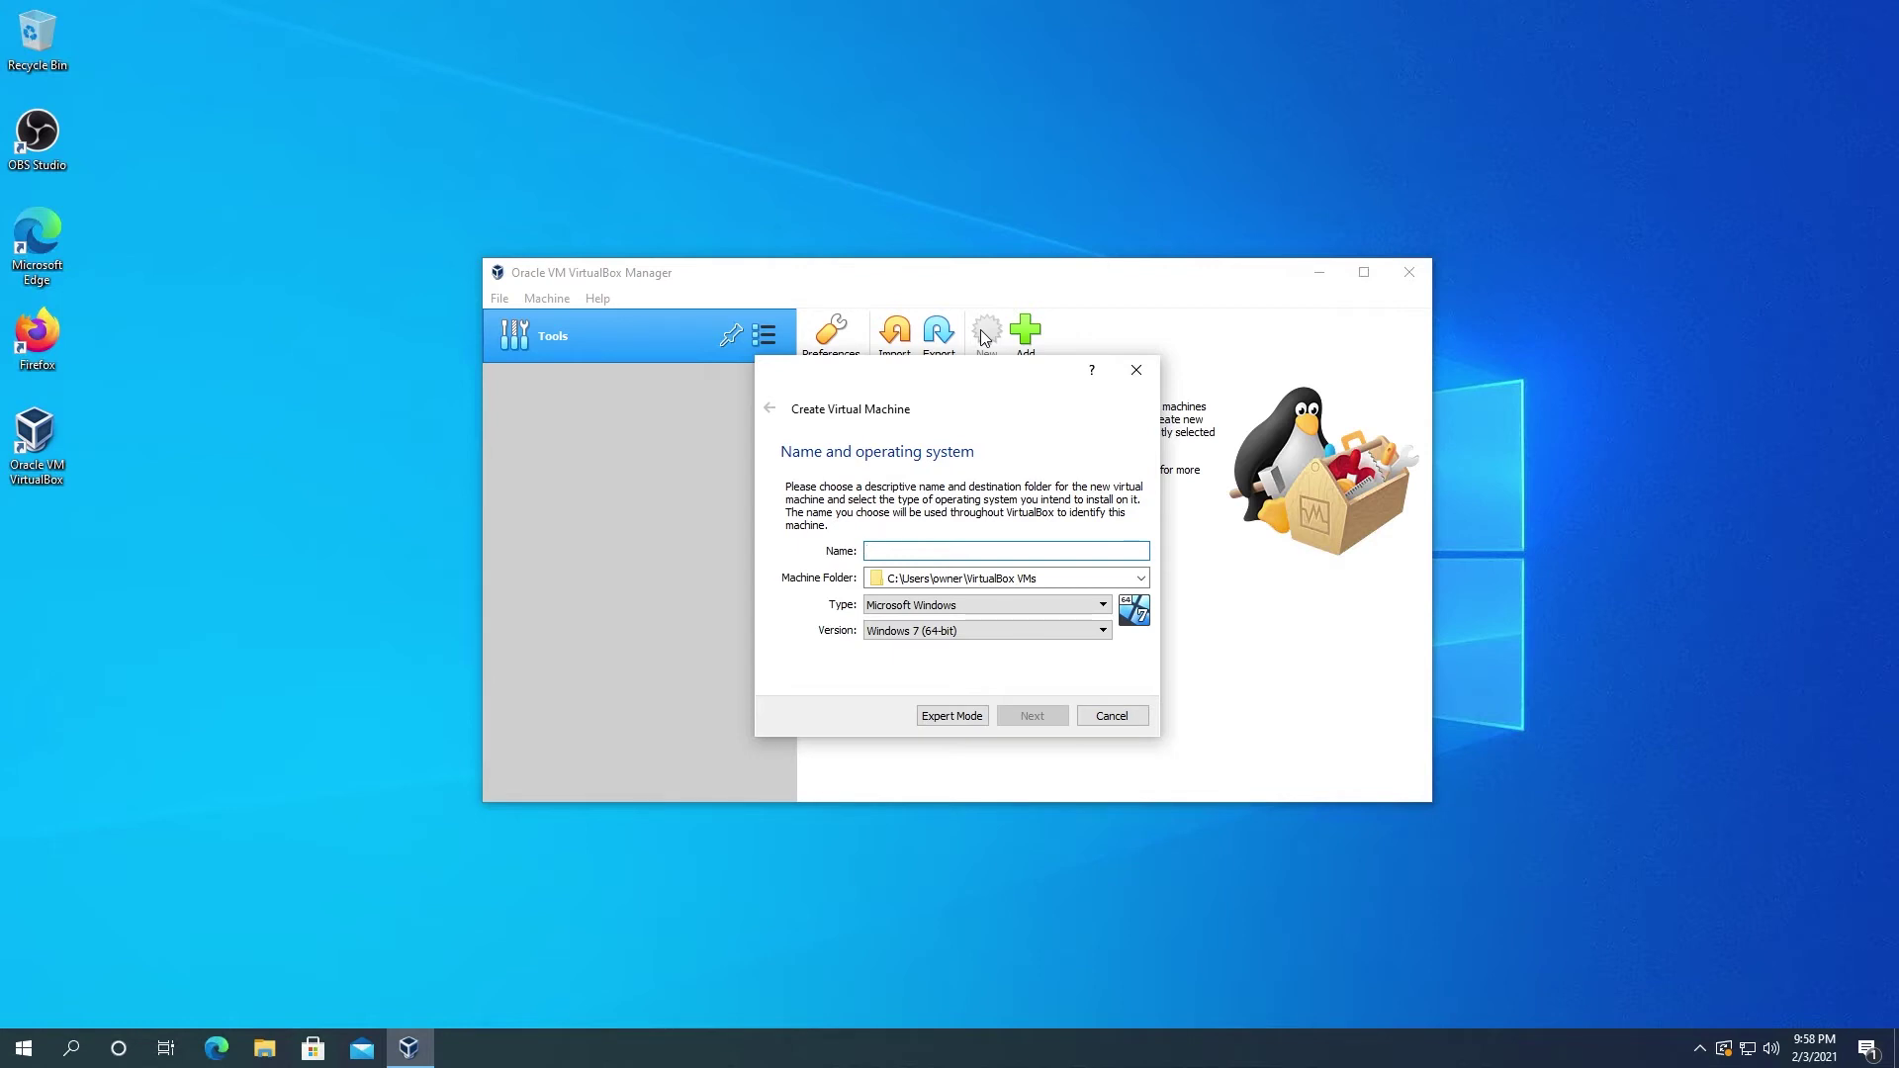
type("Linux ubuntu")
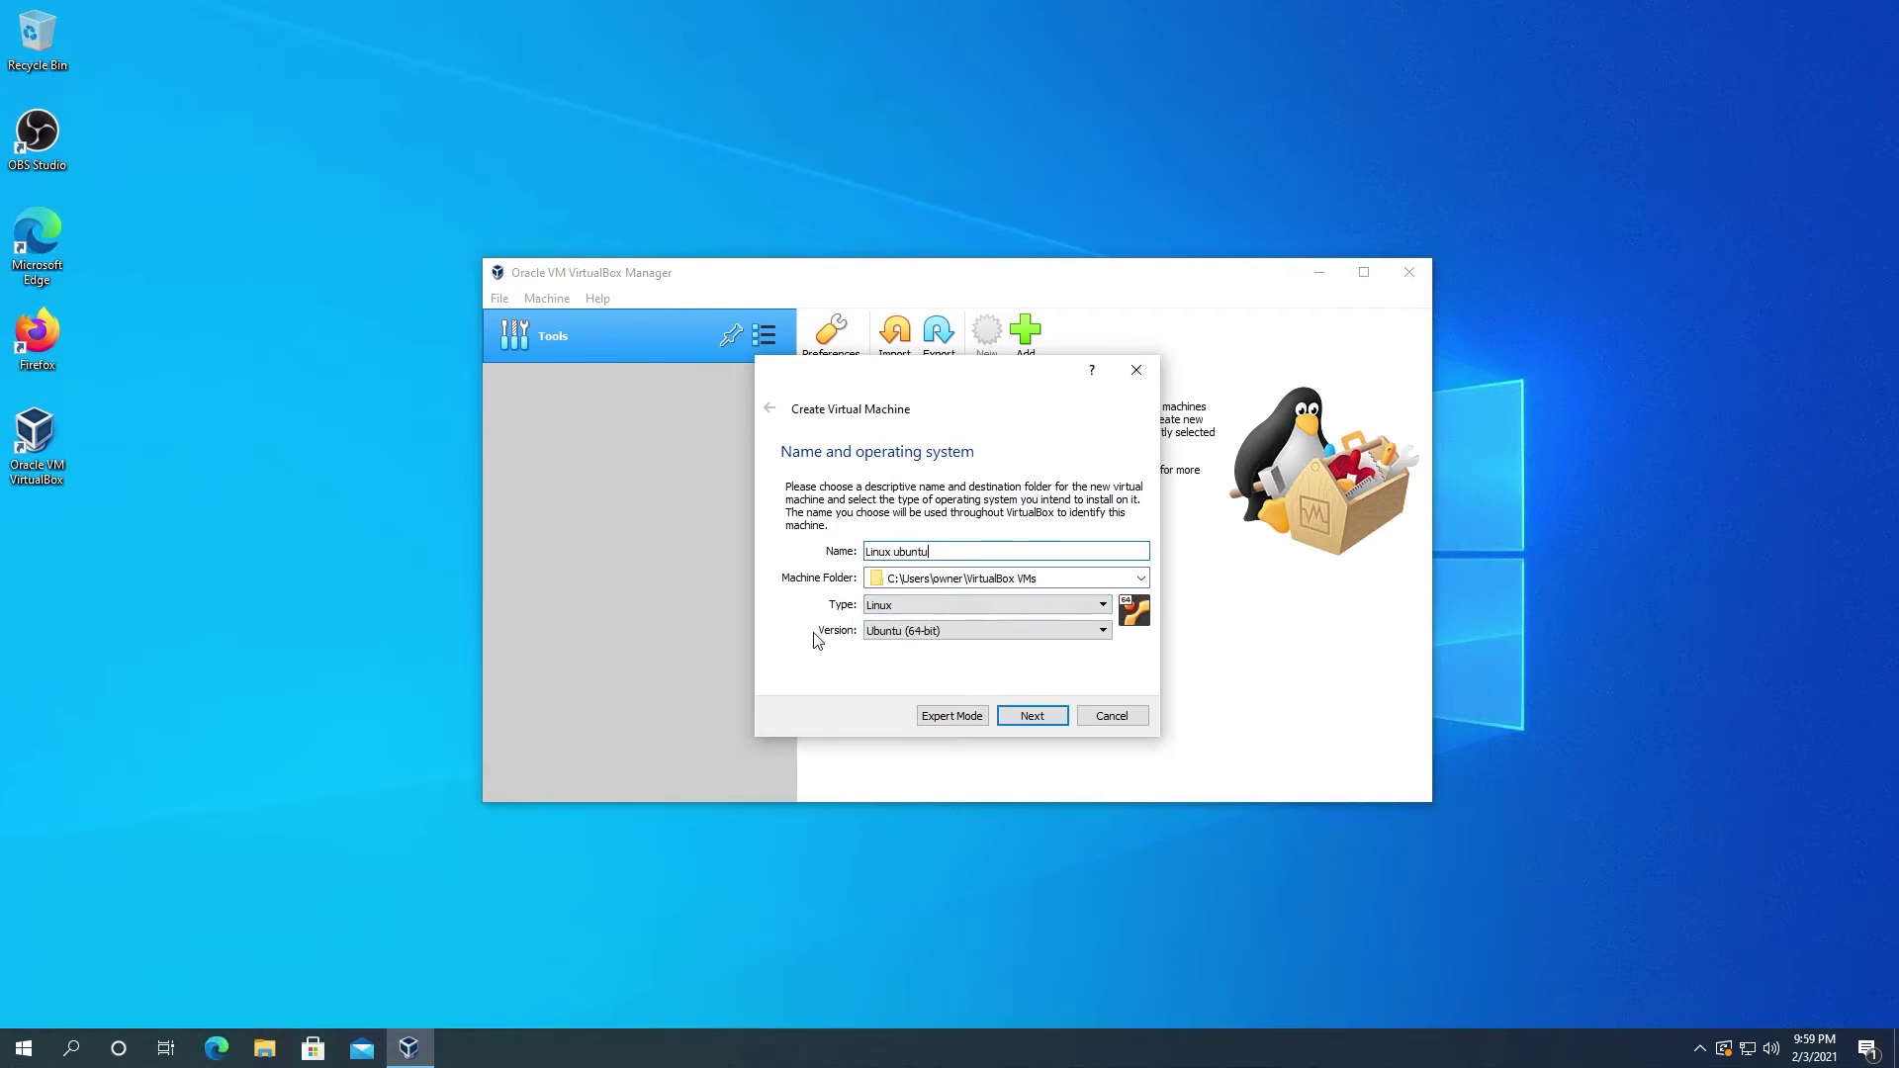
left_click(1112, 611)
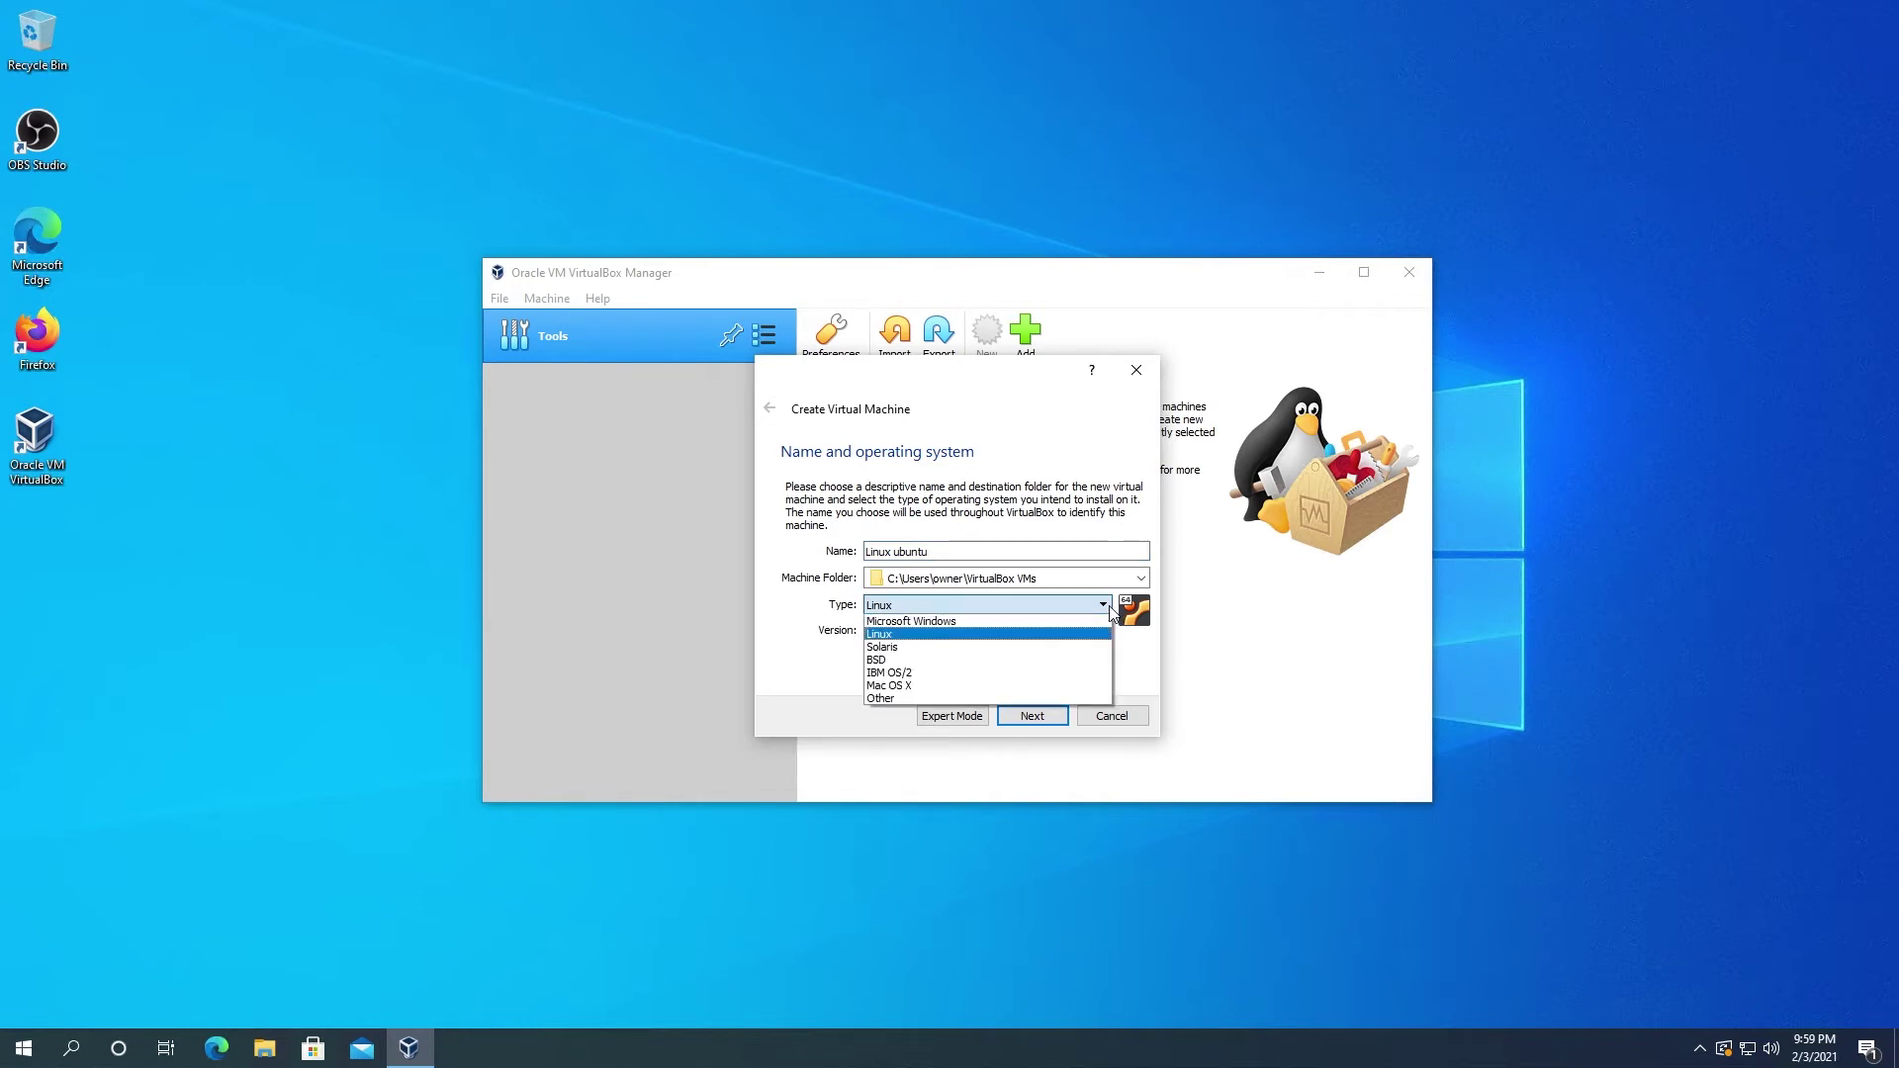
left_click(1108, 605)
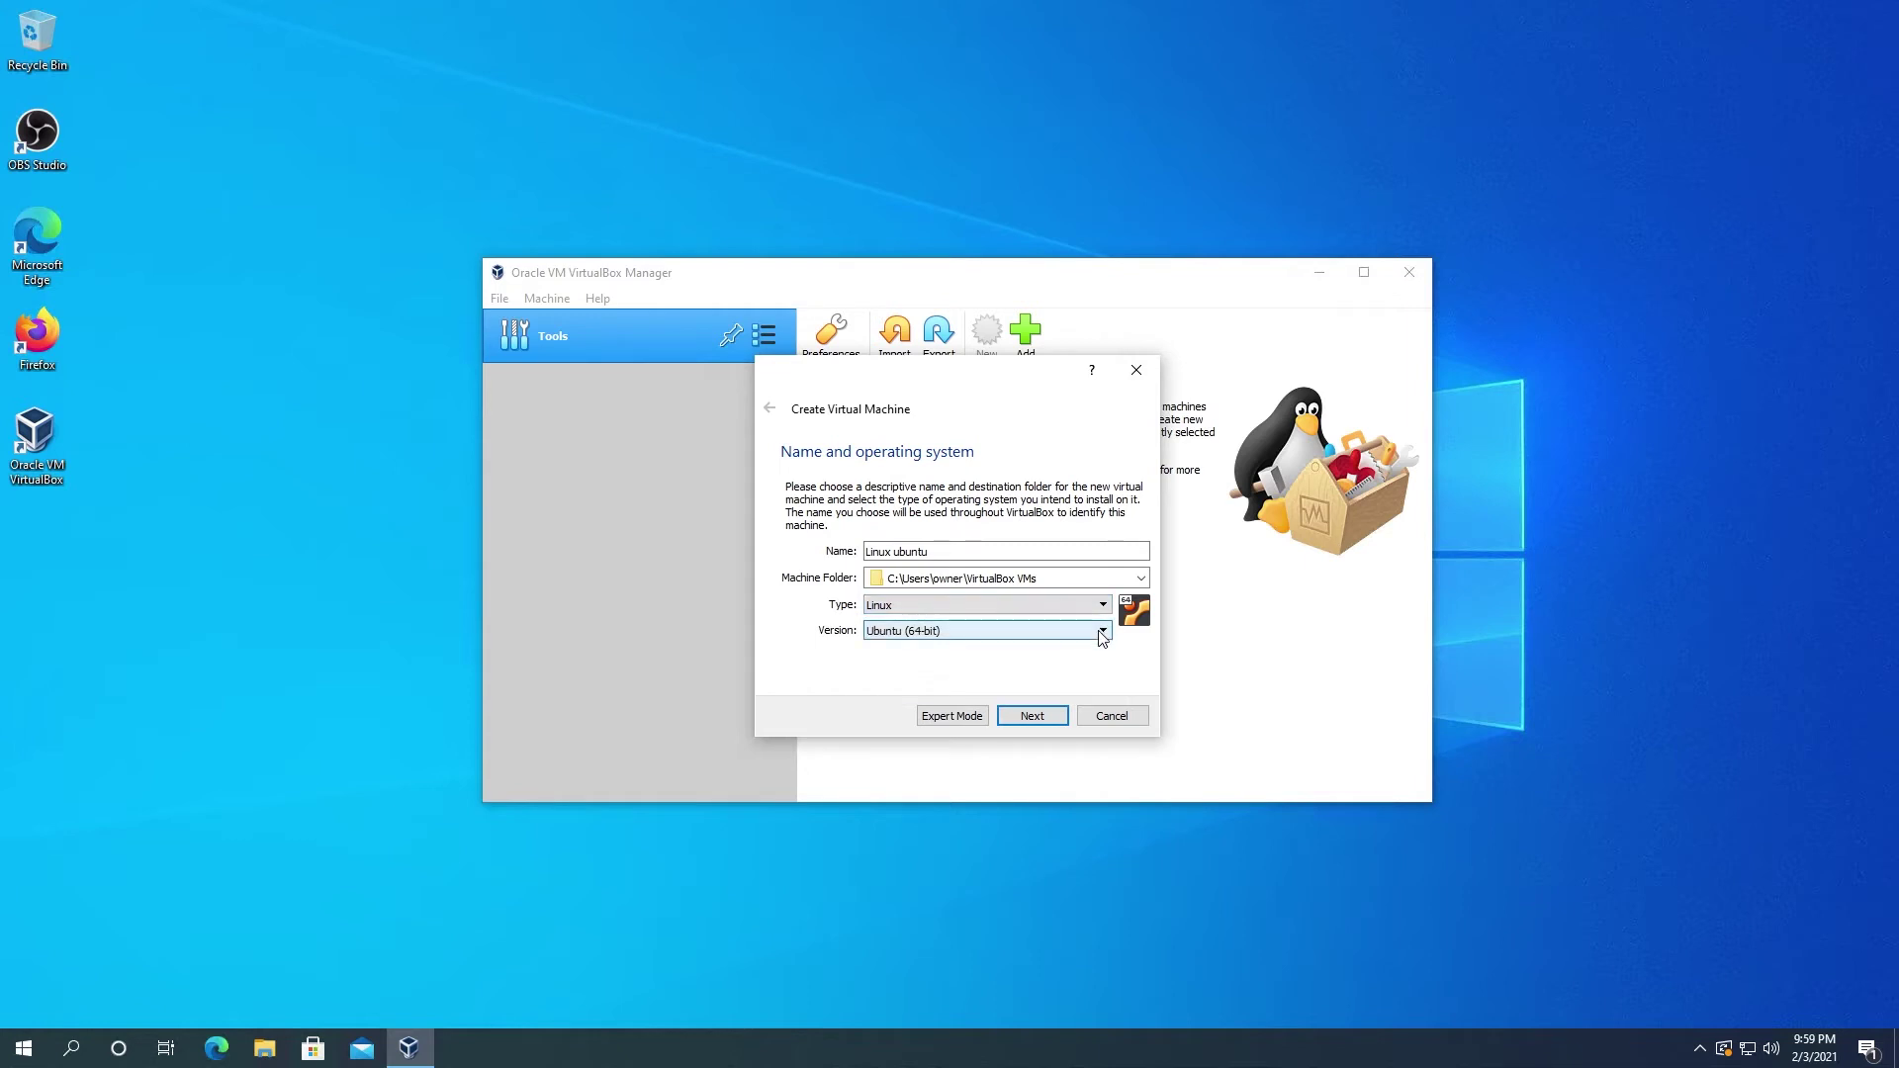
left_click(1099, 631)
left_click(1100, 632)
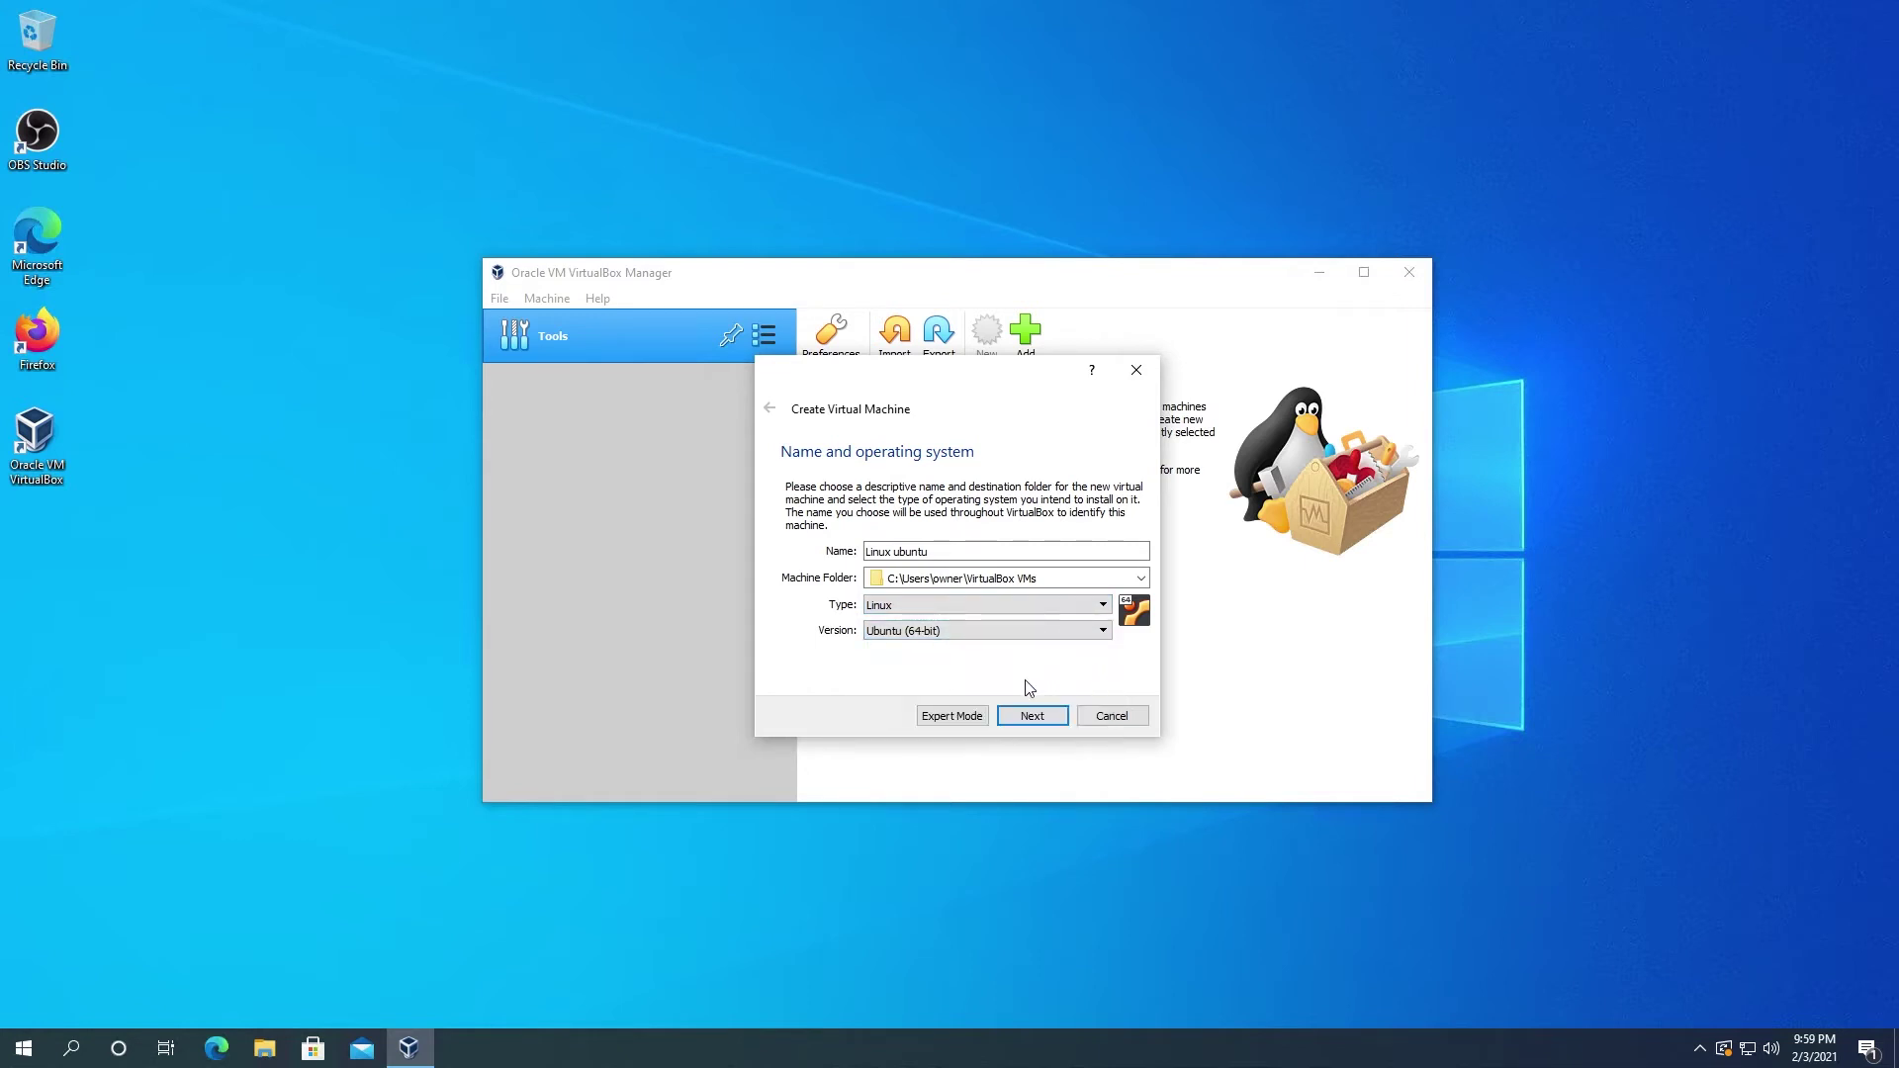
left_click(1046, 722)
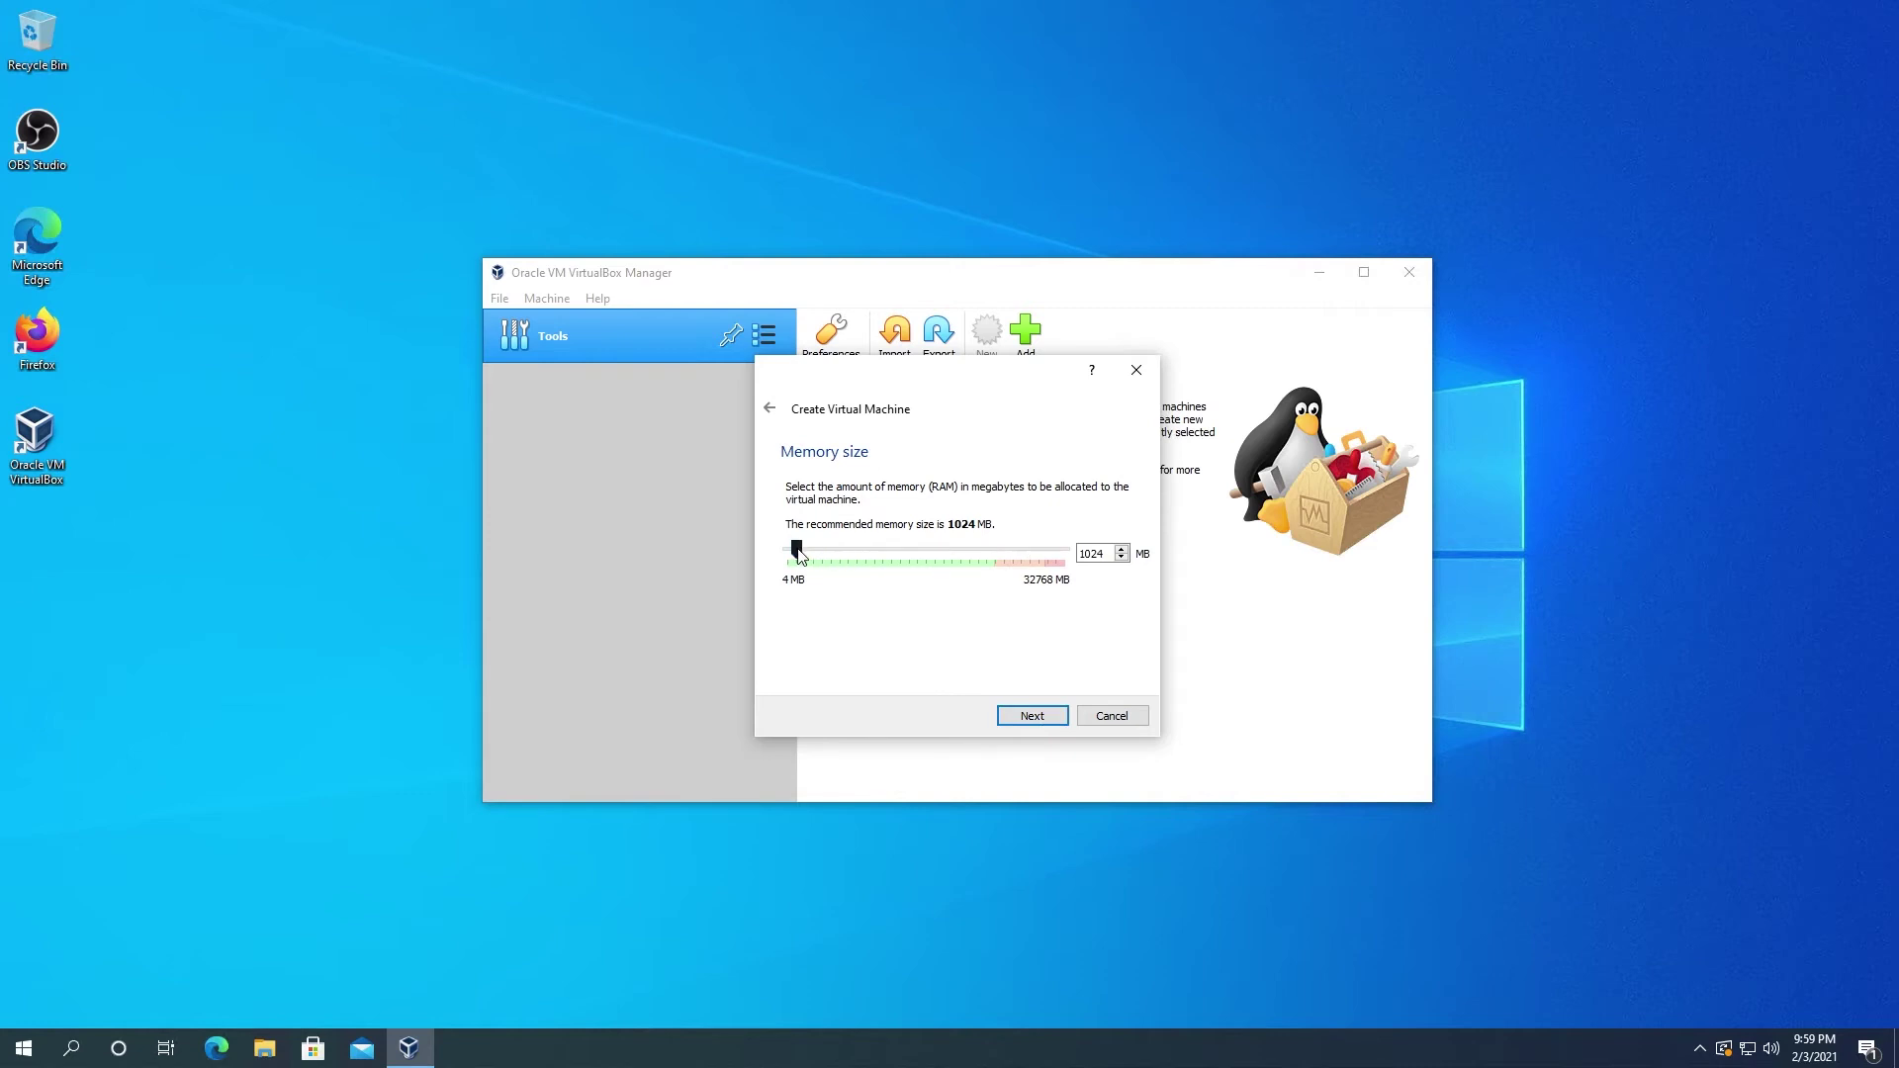
left_click_drag(797, 552, 856, 552)
left_click(1051, 721)
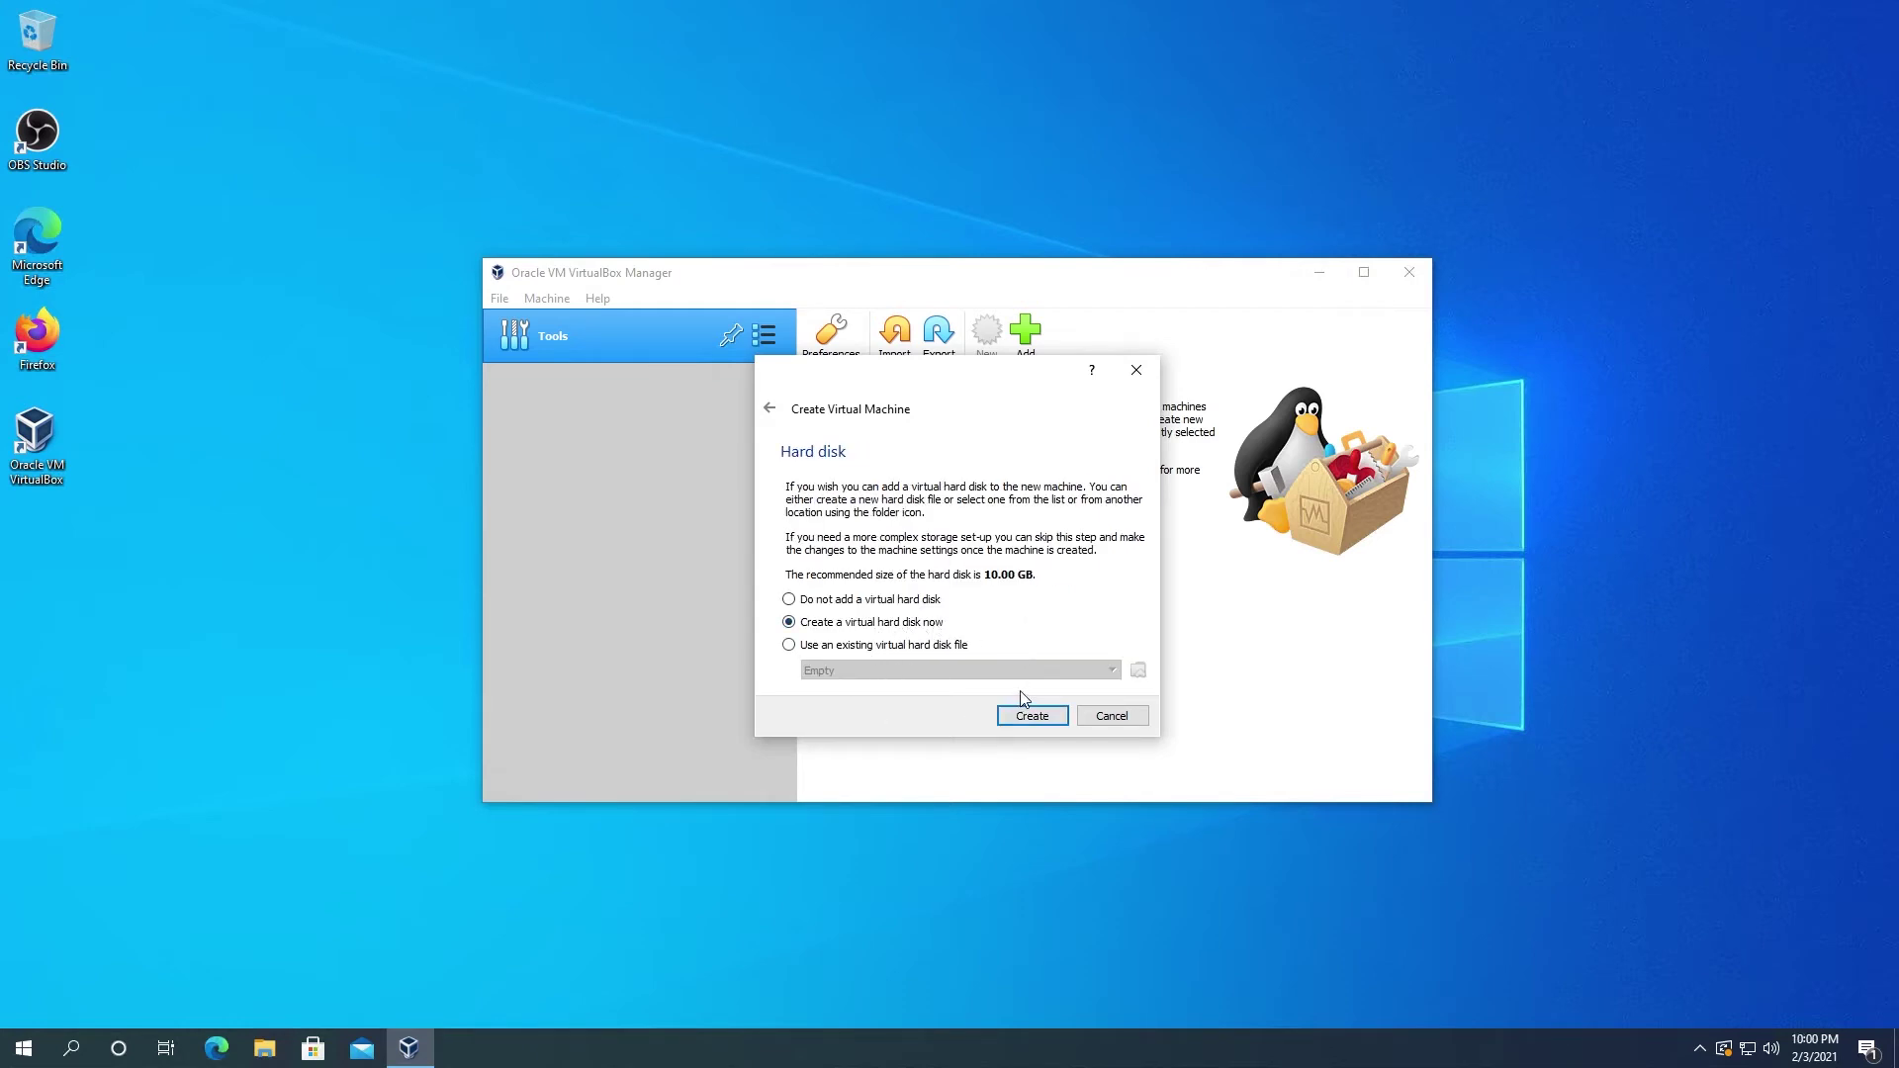
Step: Create a new VDI virtual hard disk of 30.00 GB for the Linux ubuntu machine
left_click(1038, 719)
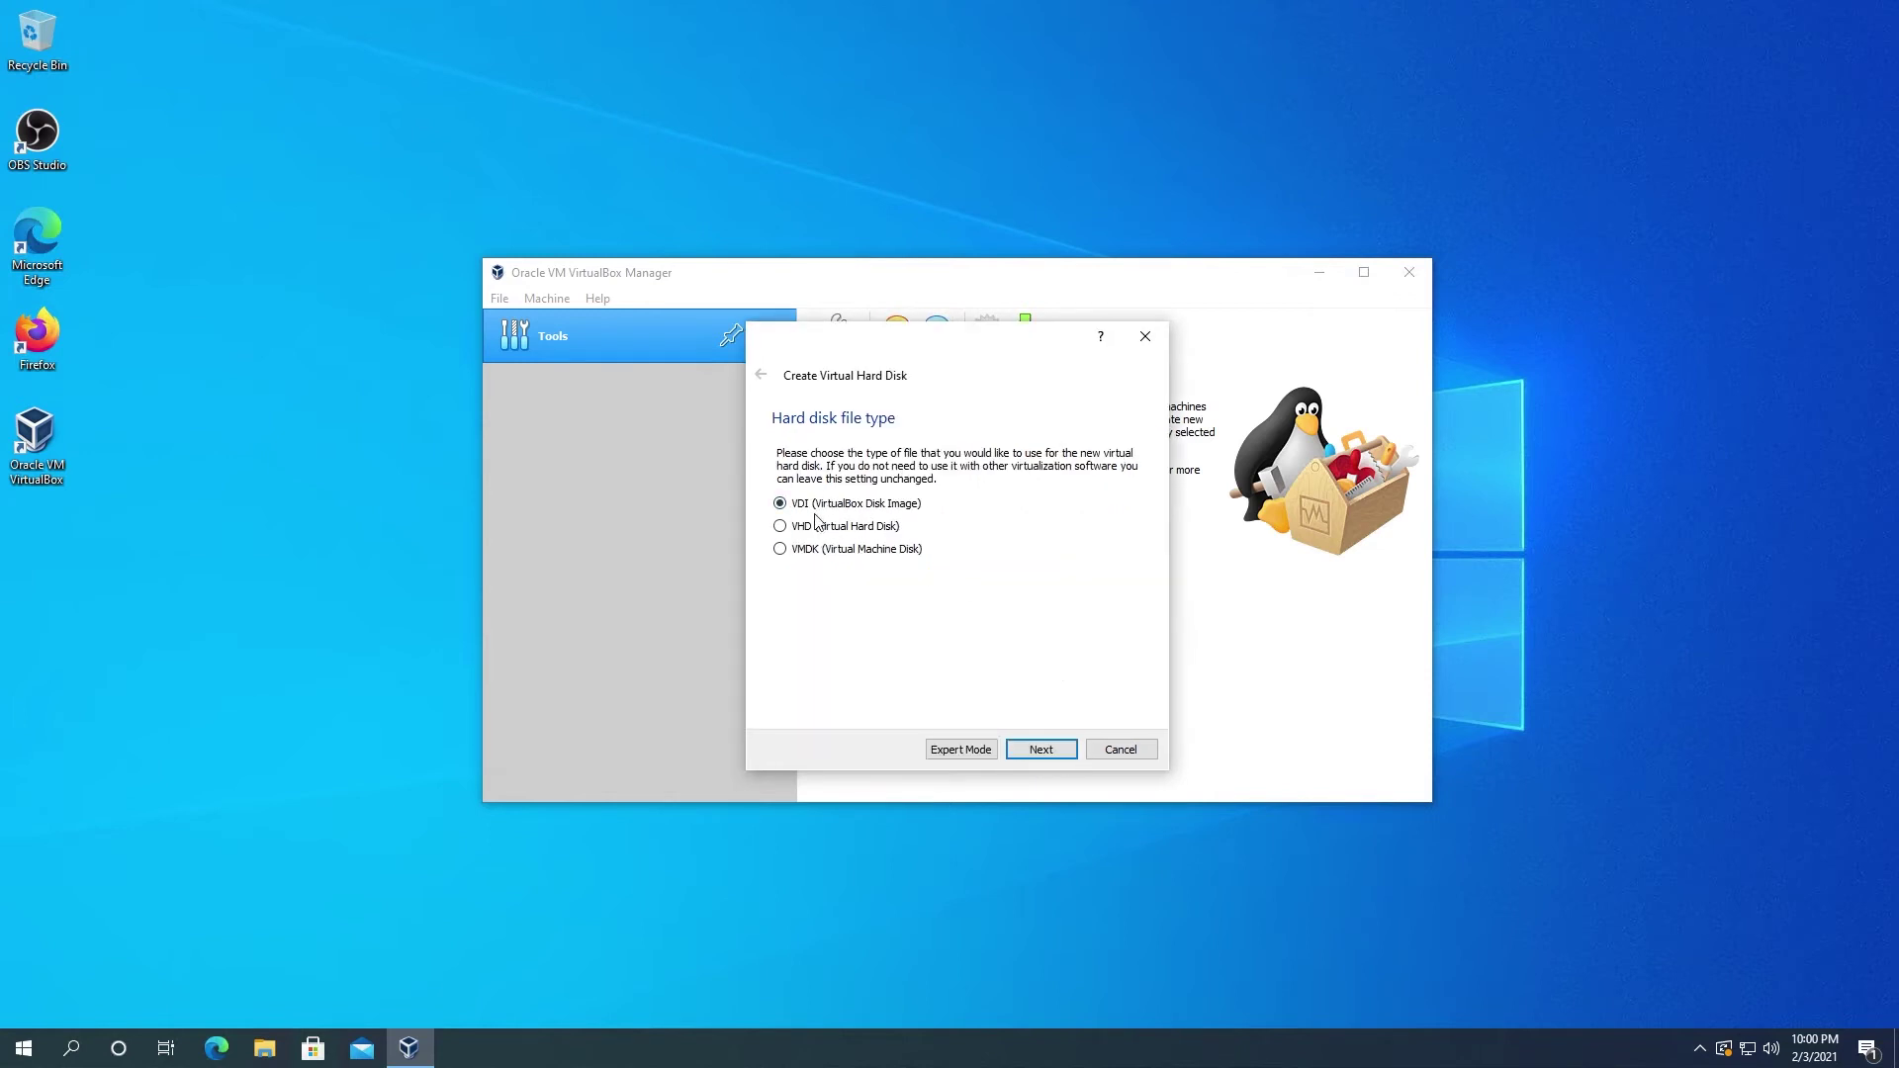
left_click(1047, 749)
left_click(1043, 749)
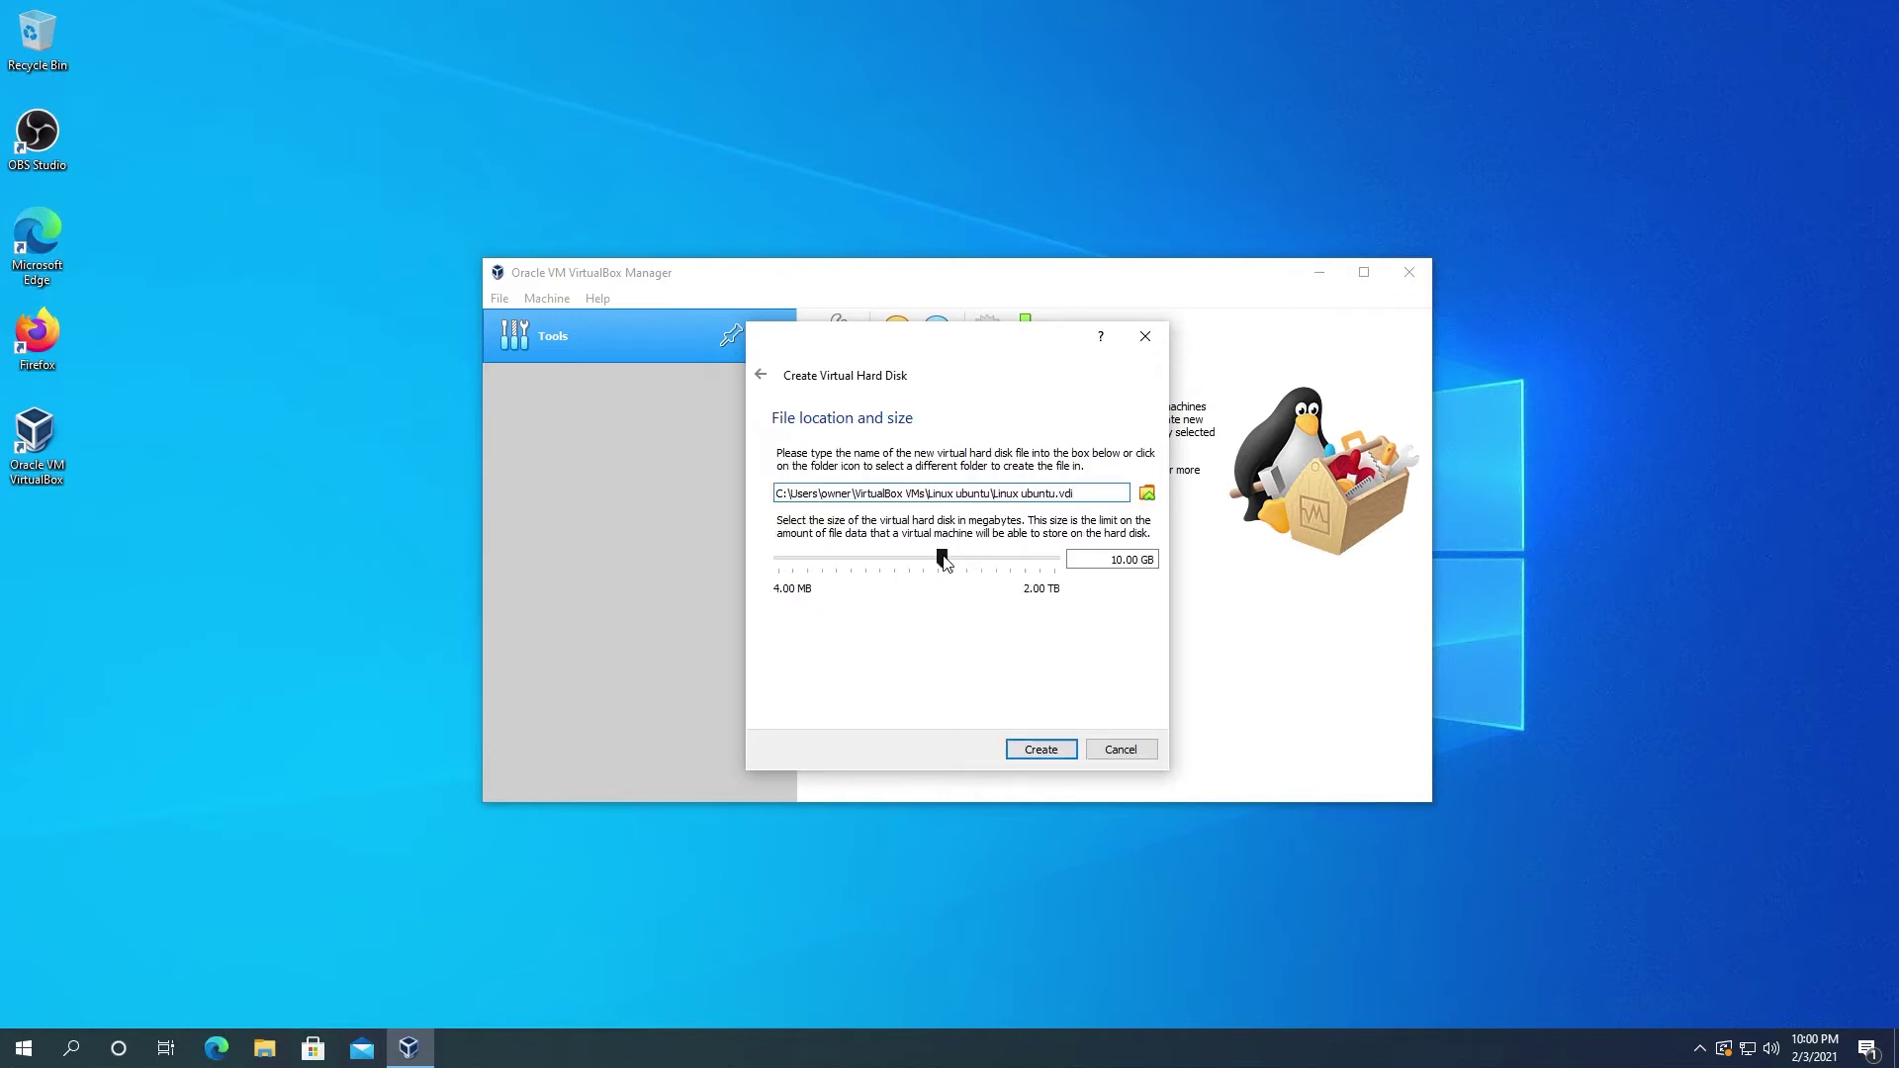
left_click_drag(944, 562, 977, 561)
key("Tab")
type("30.00")
left_click(1044, 751)
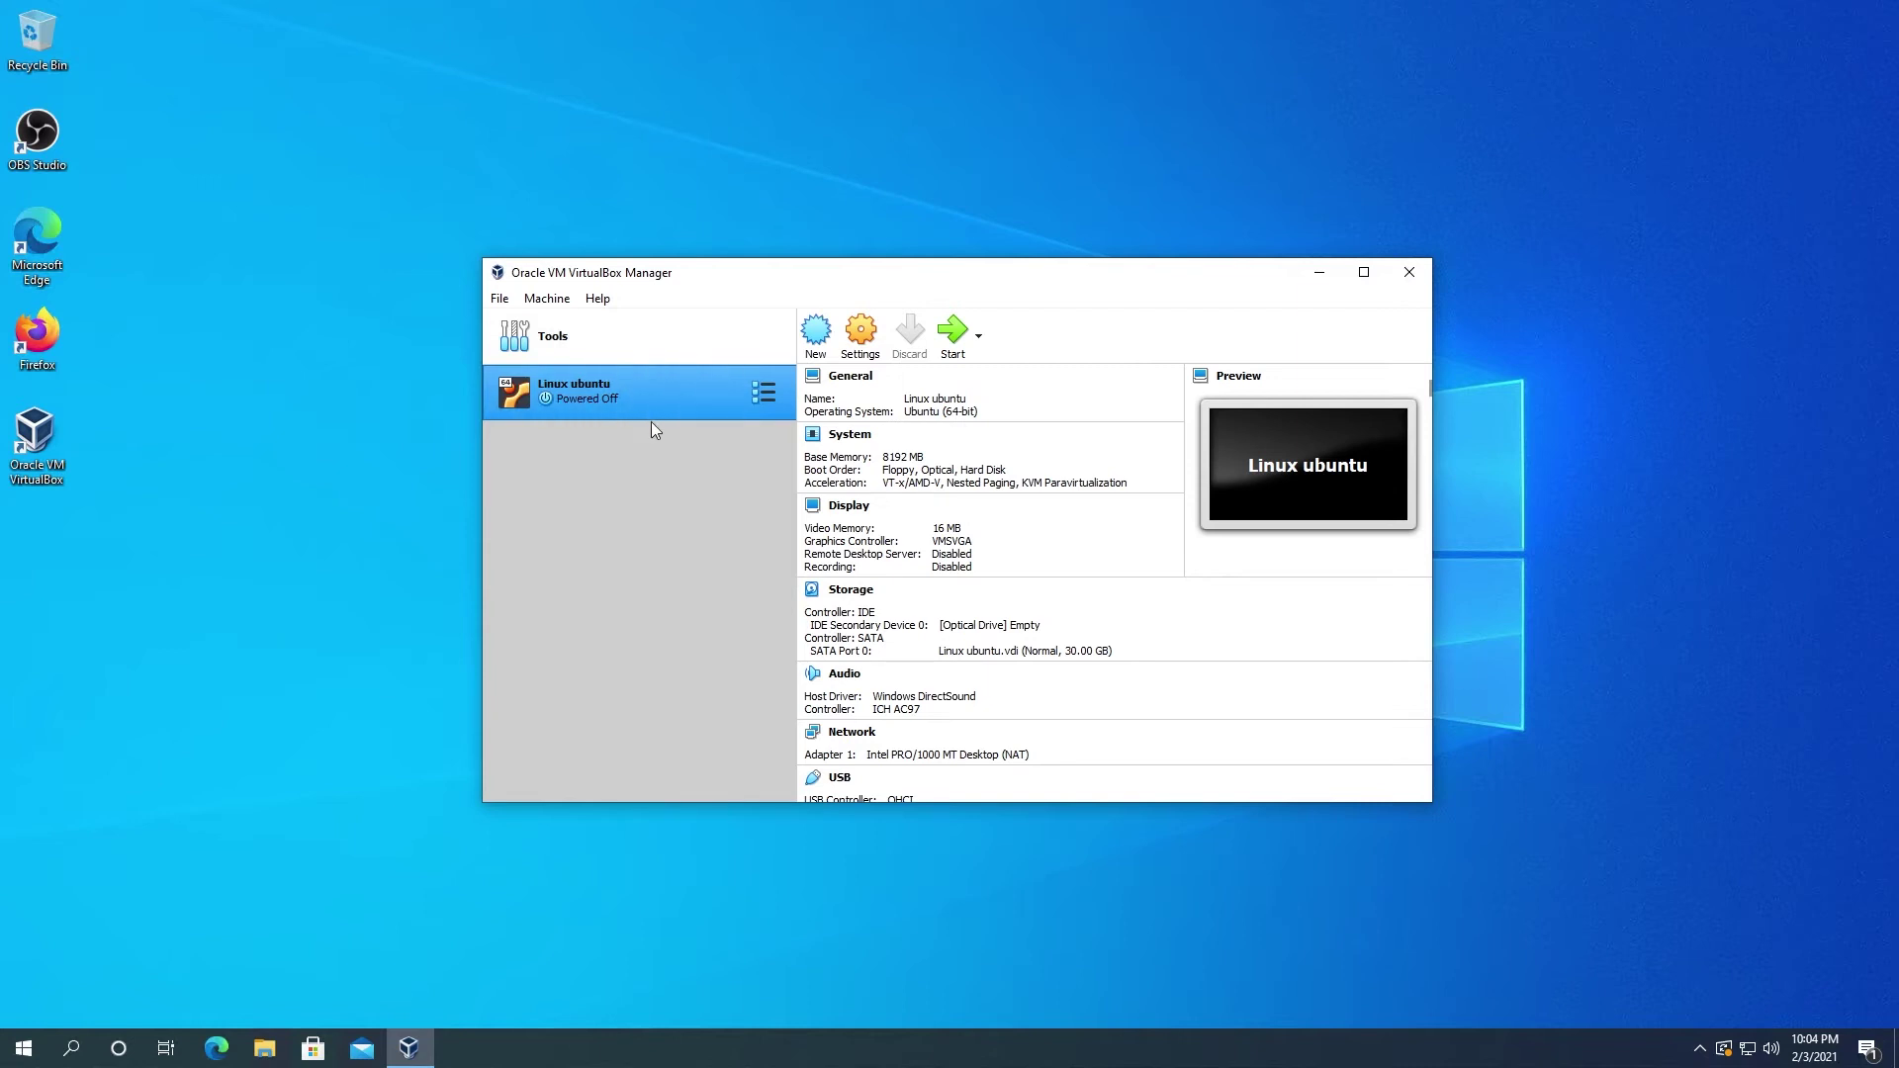
Step: Set the Linux ubuntu machine's processor count to 2 in its system settings
left_click(858, 340)
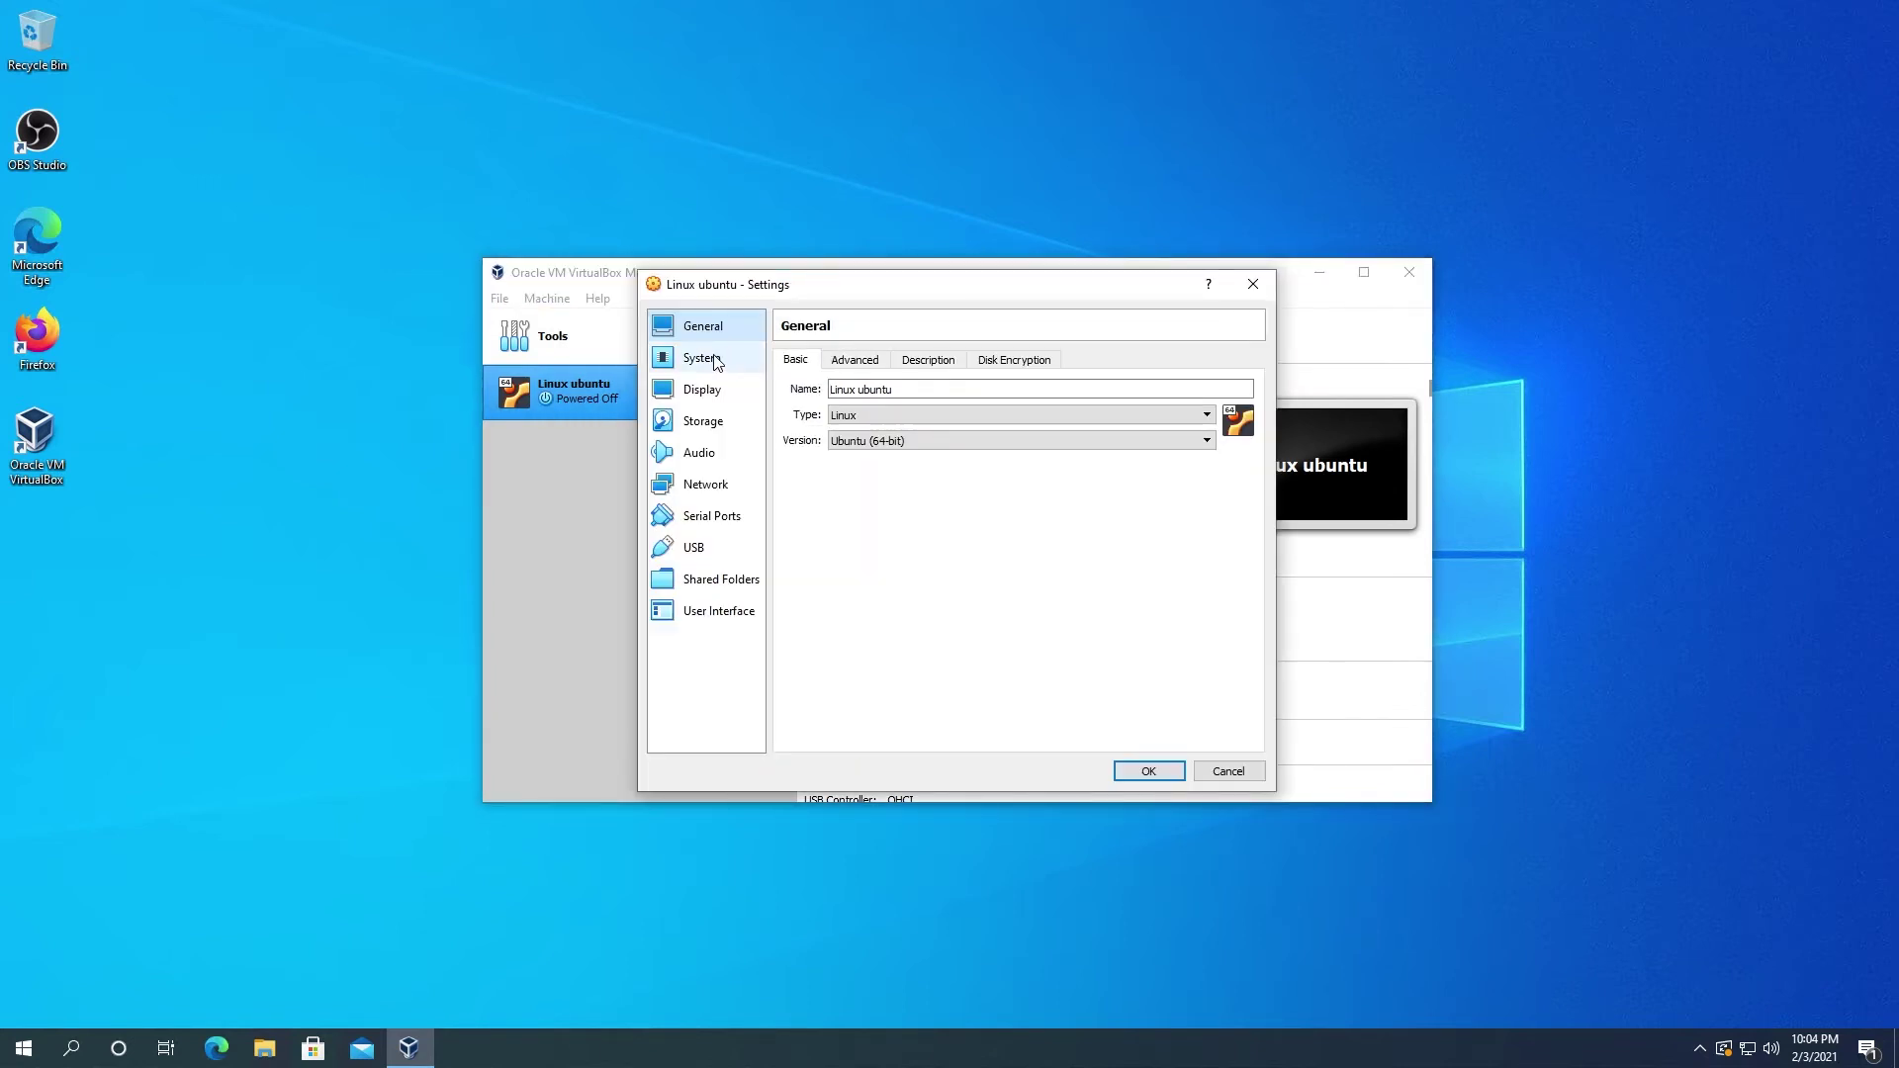
left_click(716, 362)
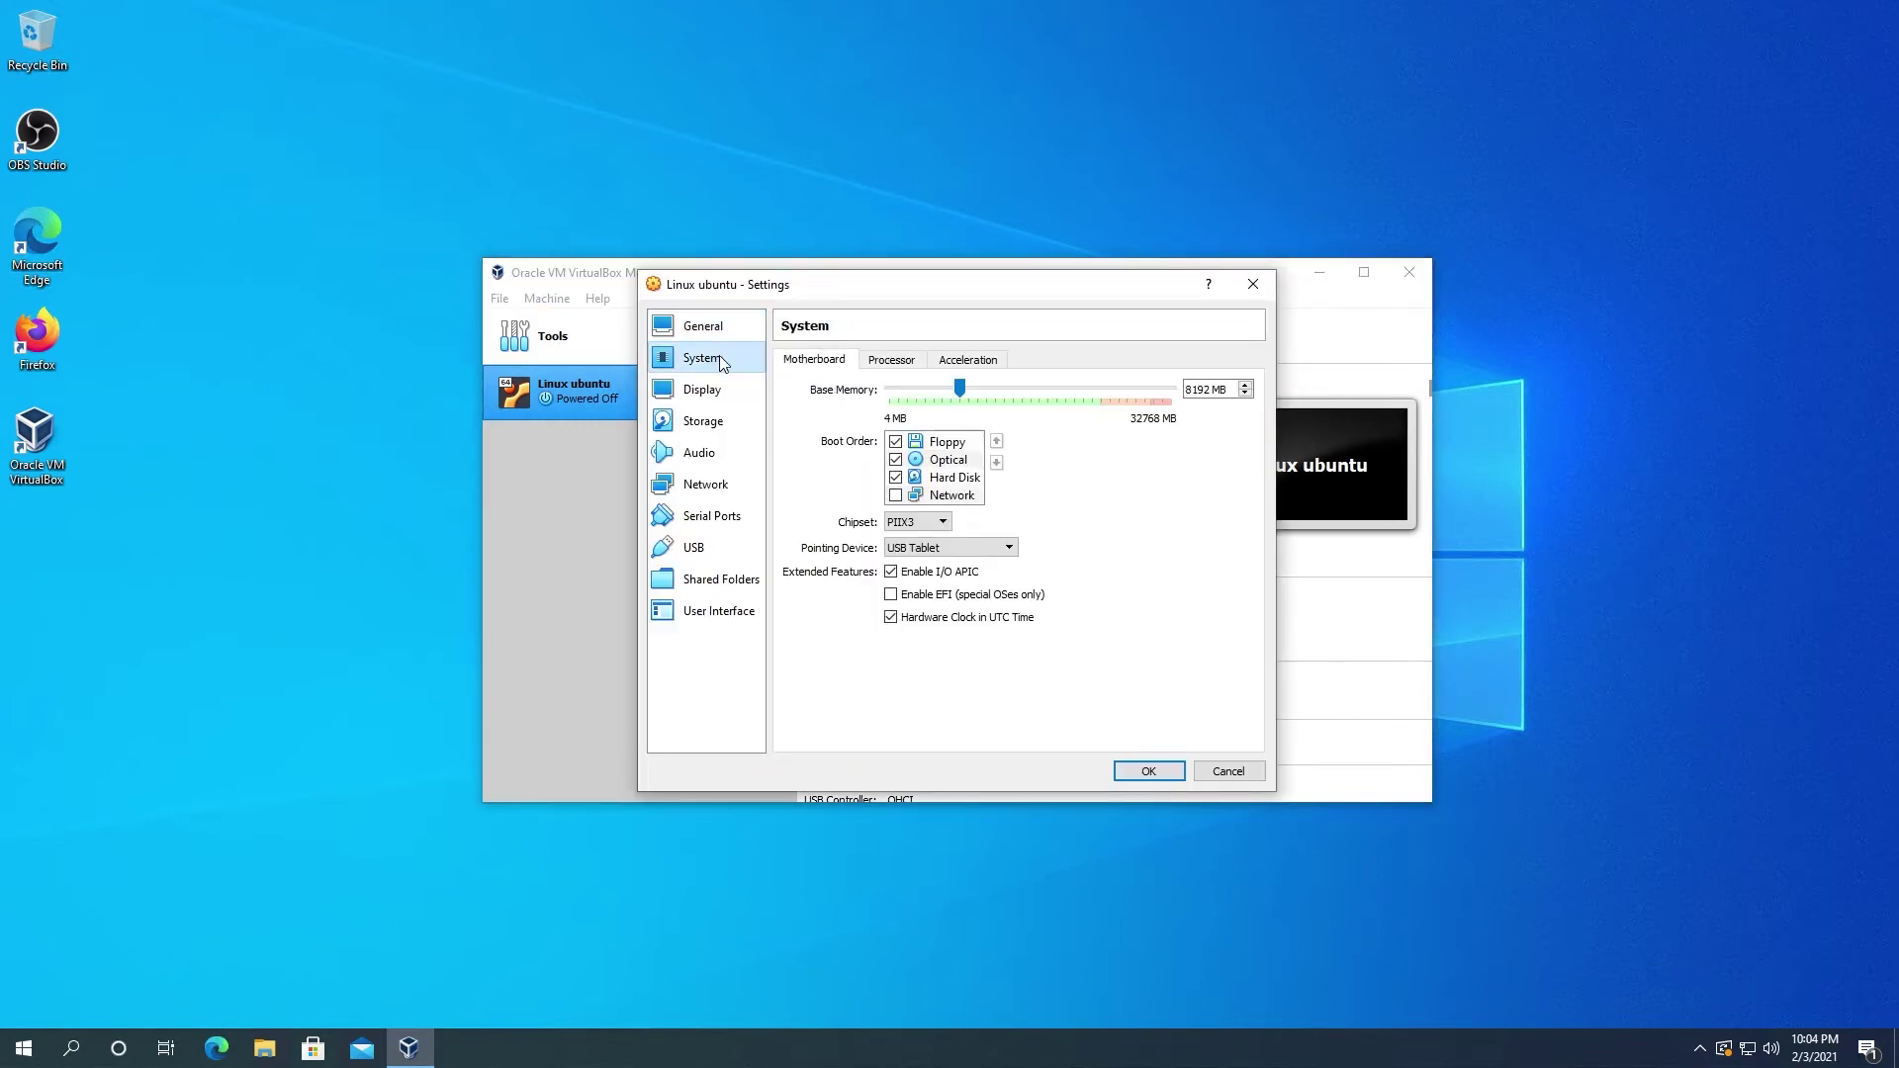
left_click(895, 362)
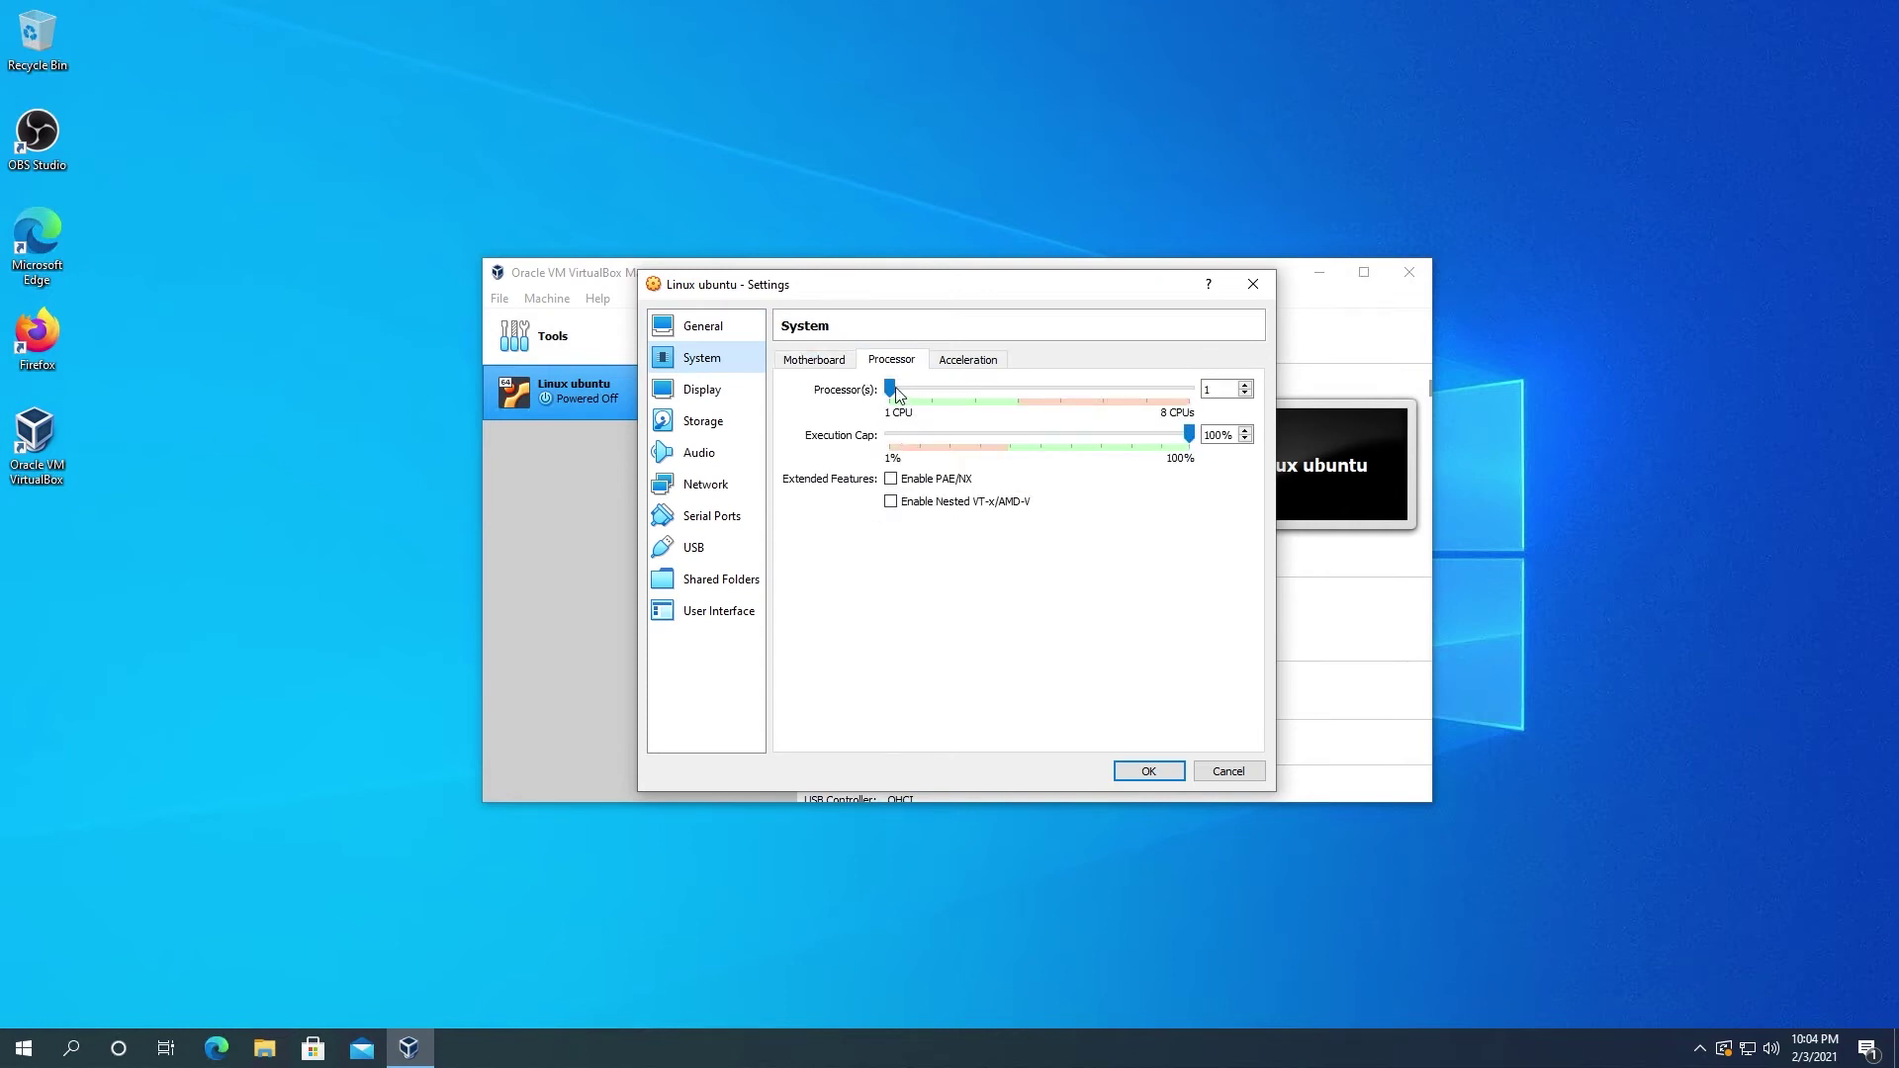
left_click_drag(892, 390, 930, 398)
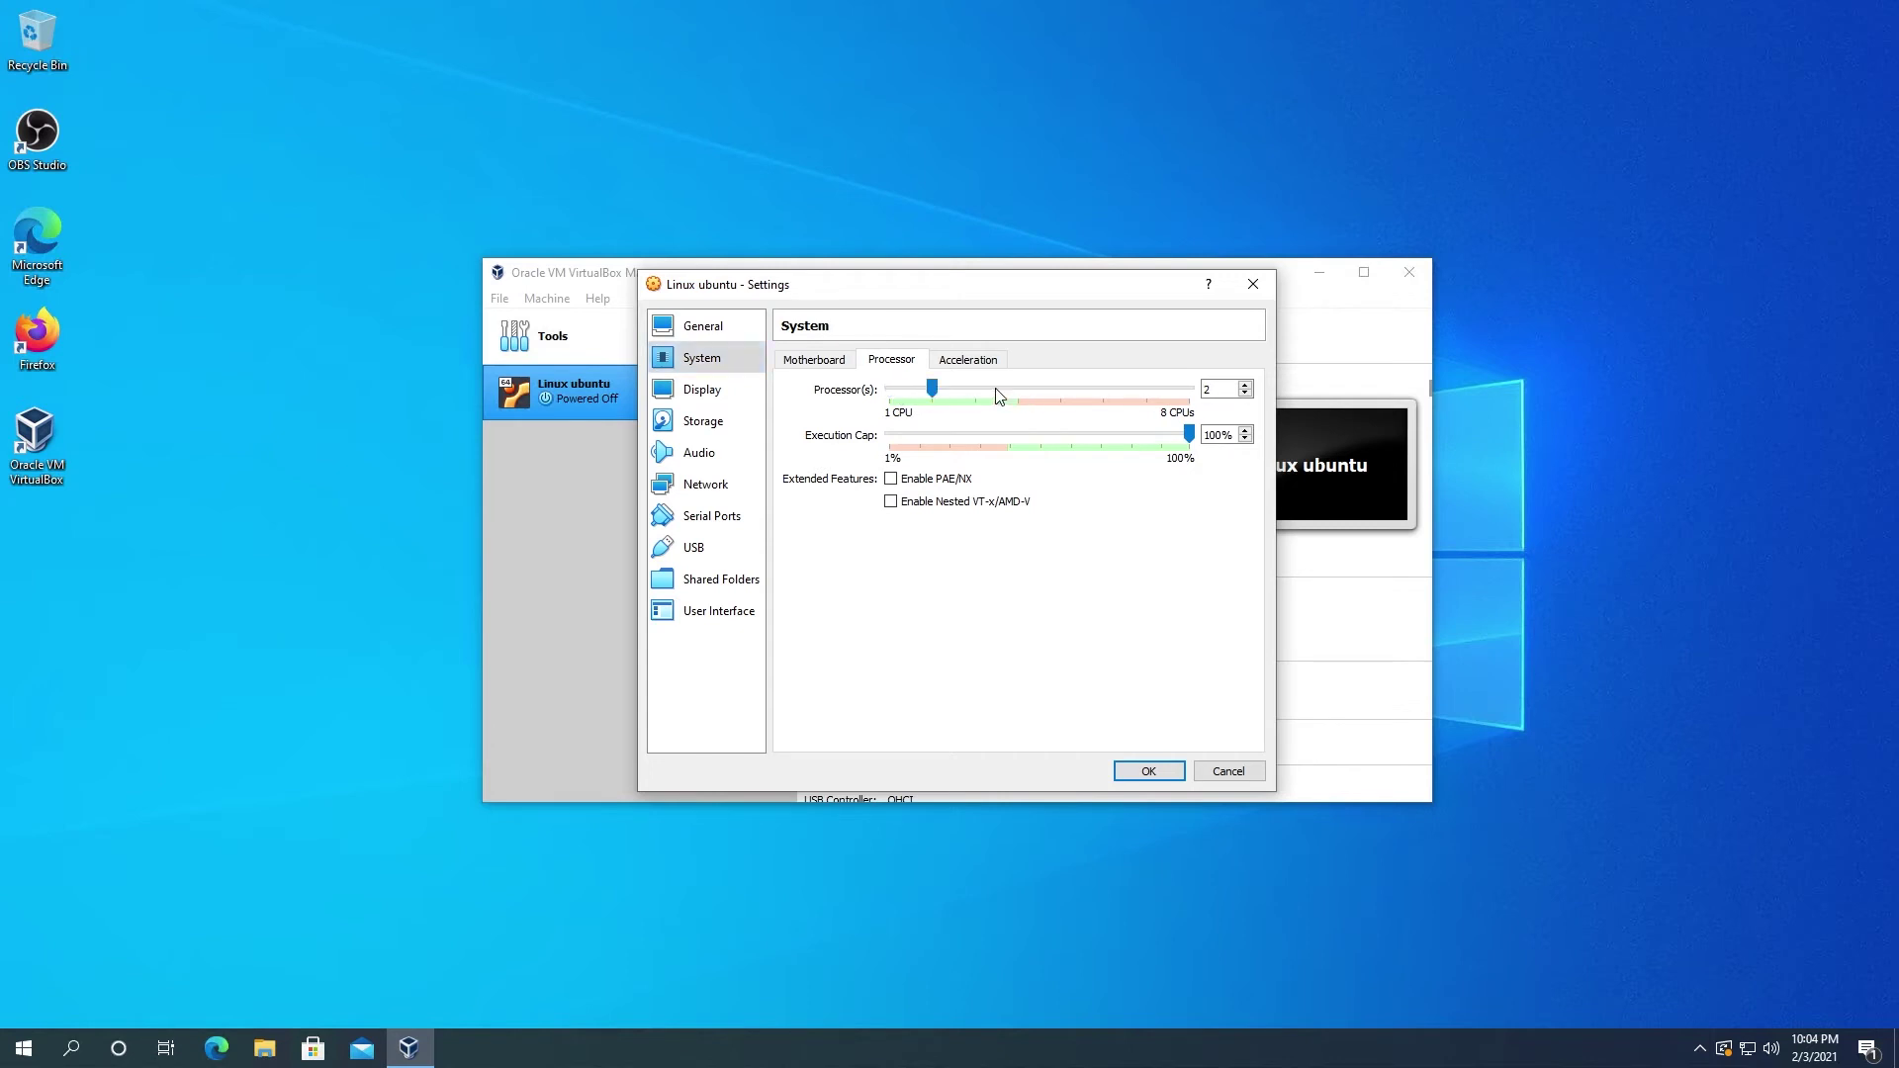
Step: Attach ubuntu-20.04.1-desktop-amd64.iso from Downloads as an optical disk on the Linux ubuntu machine's IDE controller and save the settings
left_click(705, 425)
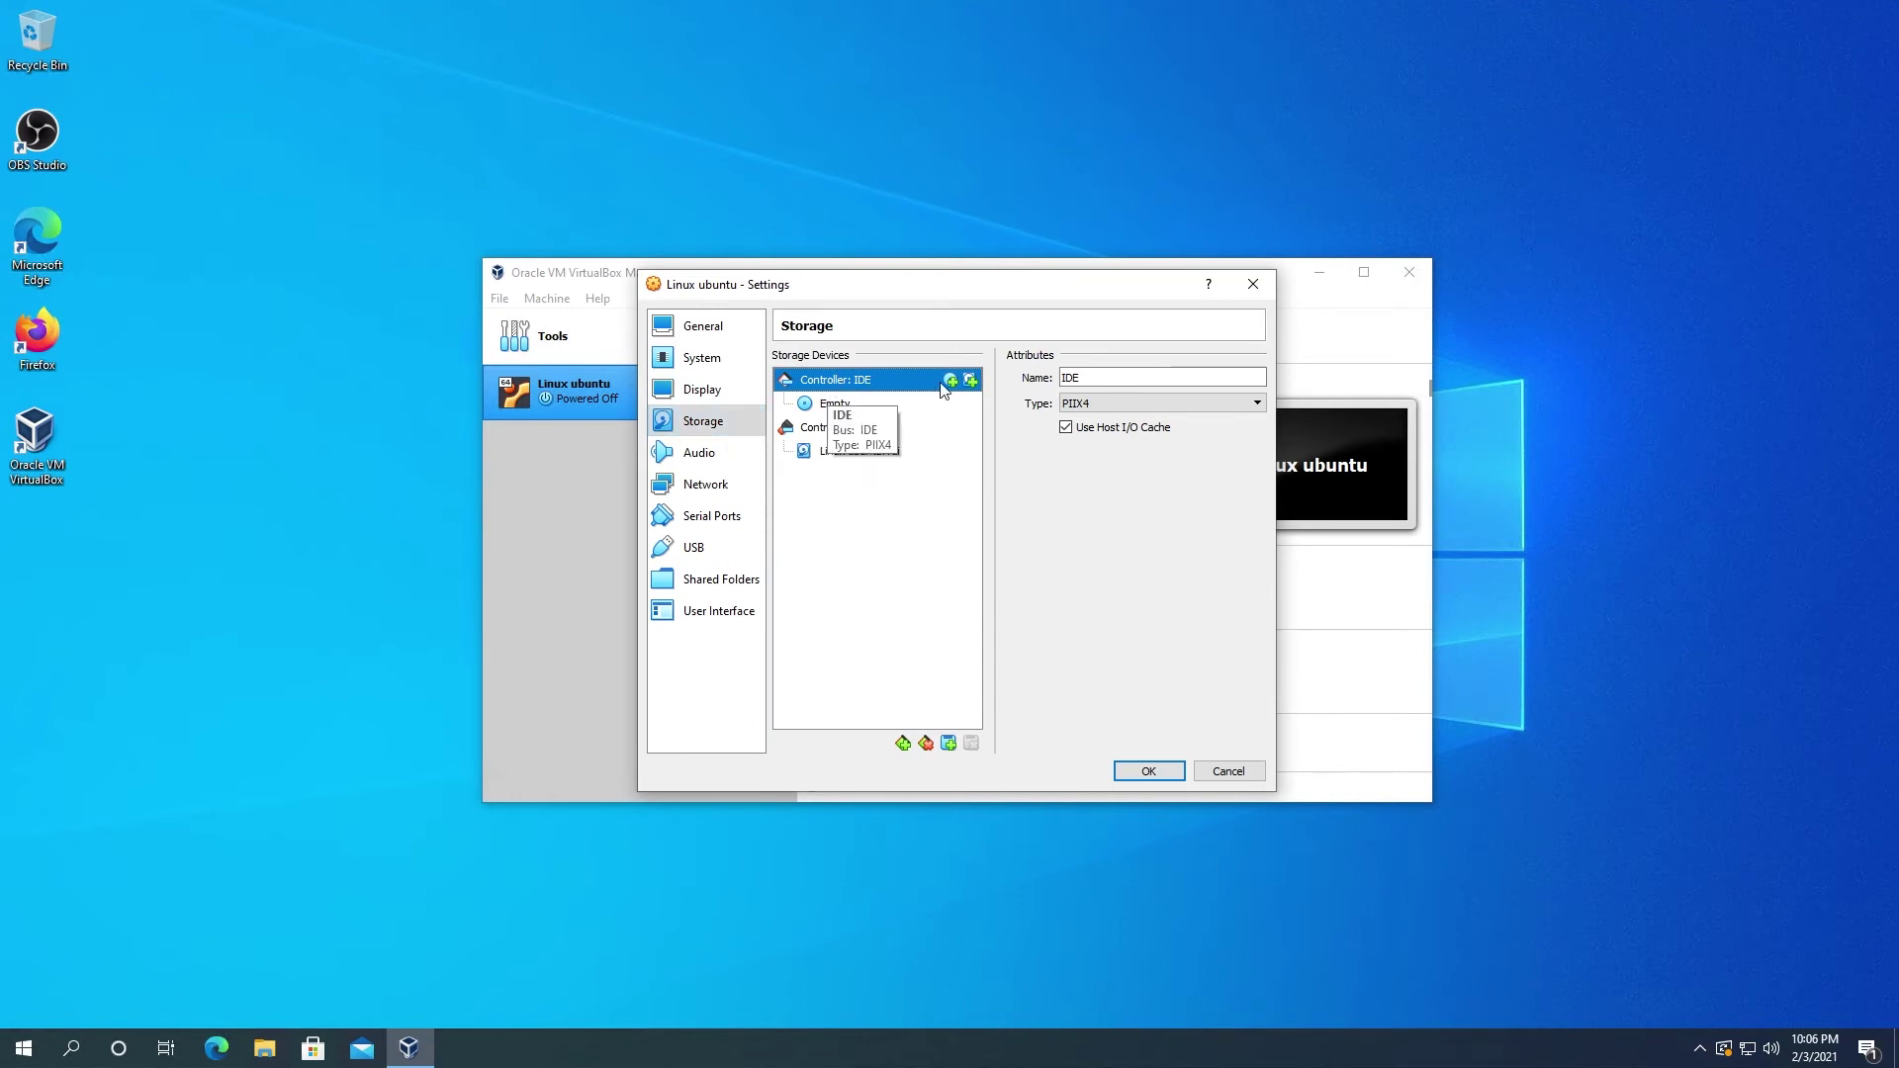
left_click(950, 381)
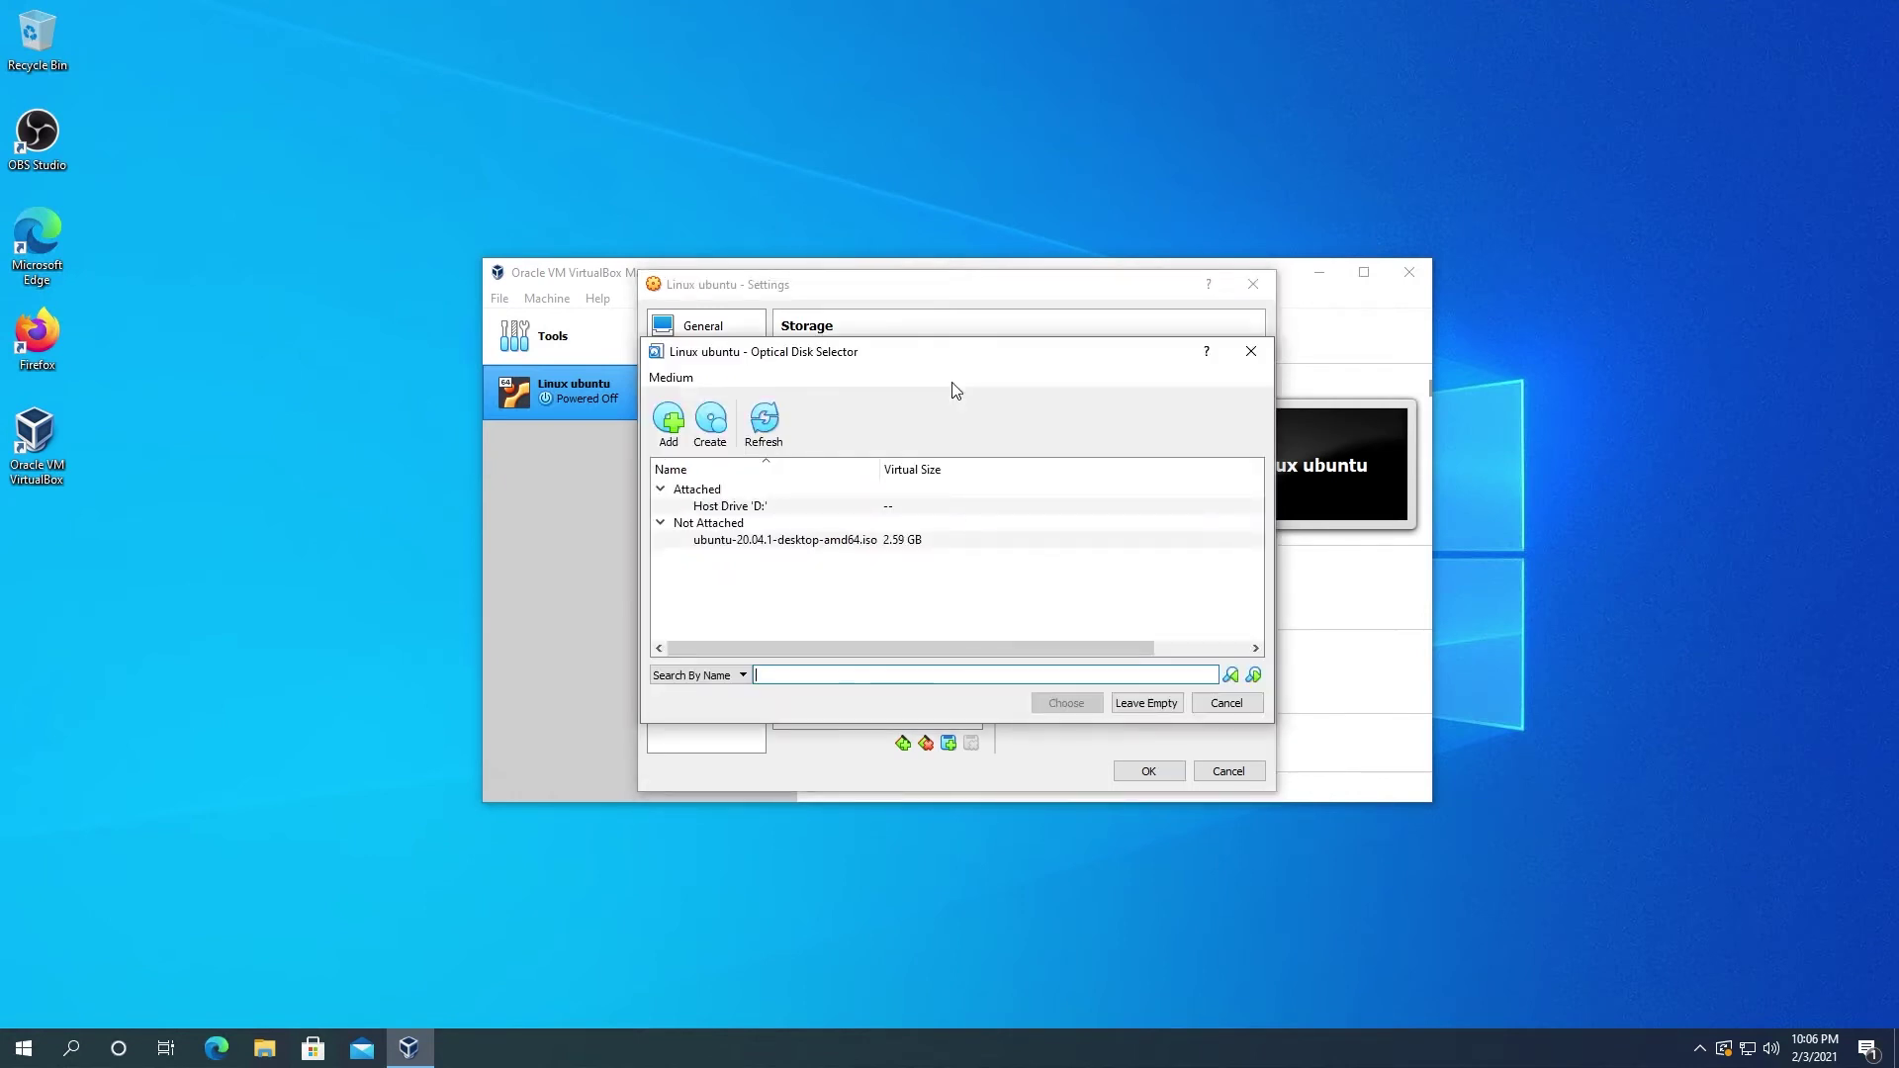
left_click(681, 420)
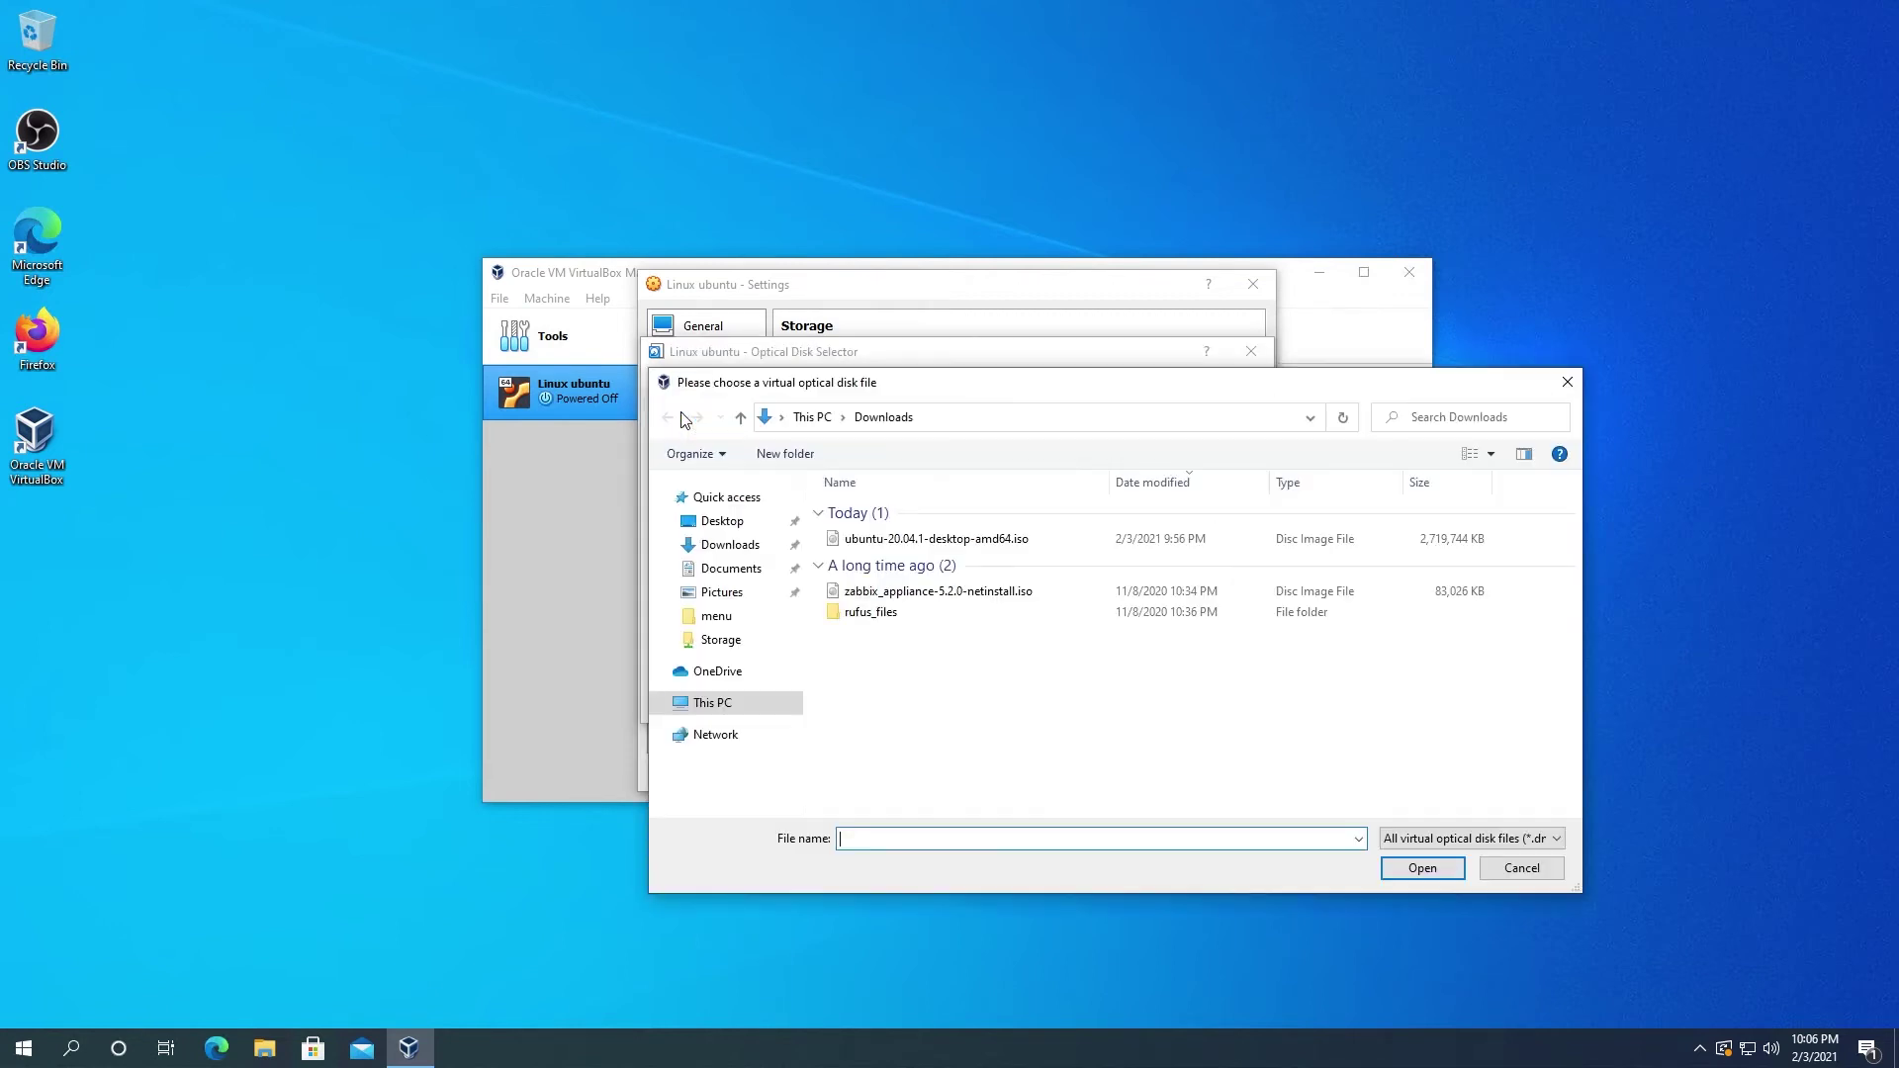
left_click(744, 550)
left_click(903, 550)
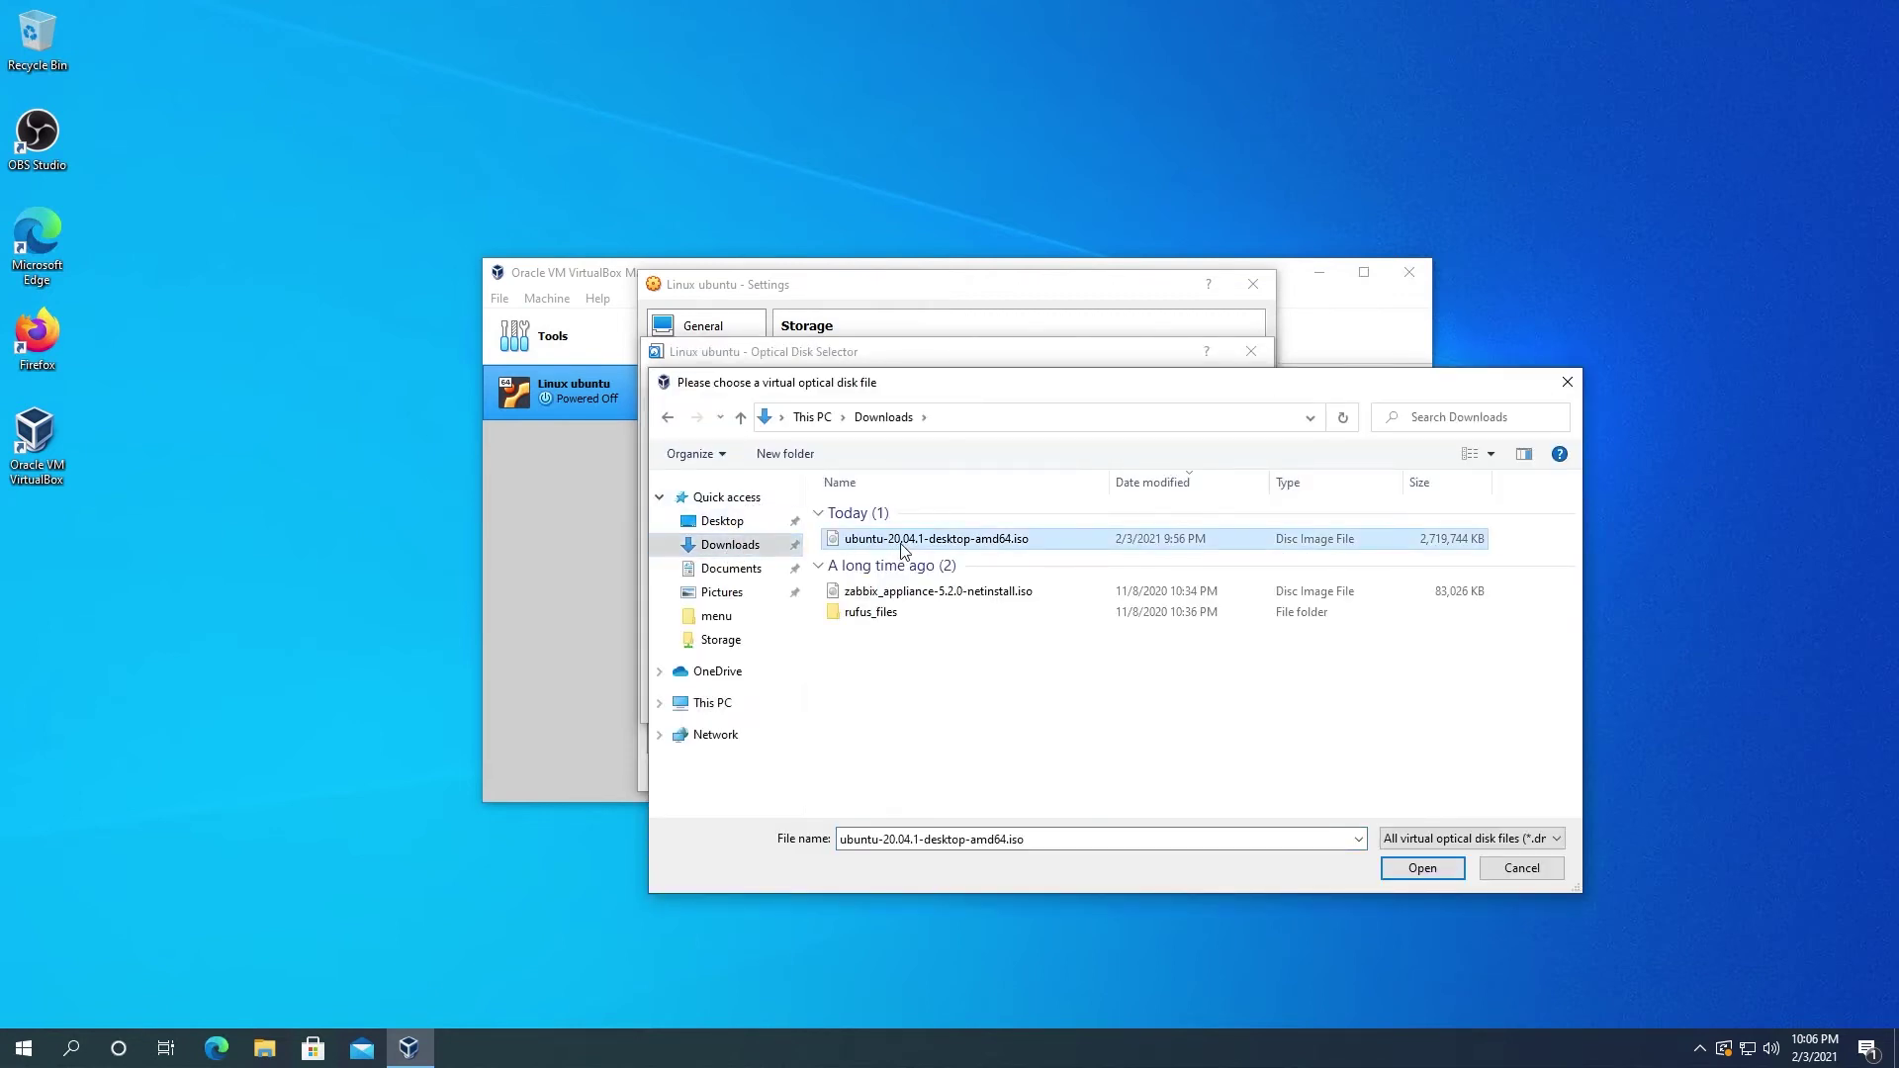
left_click(1423, 867)
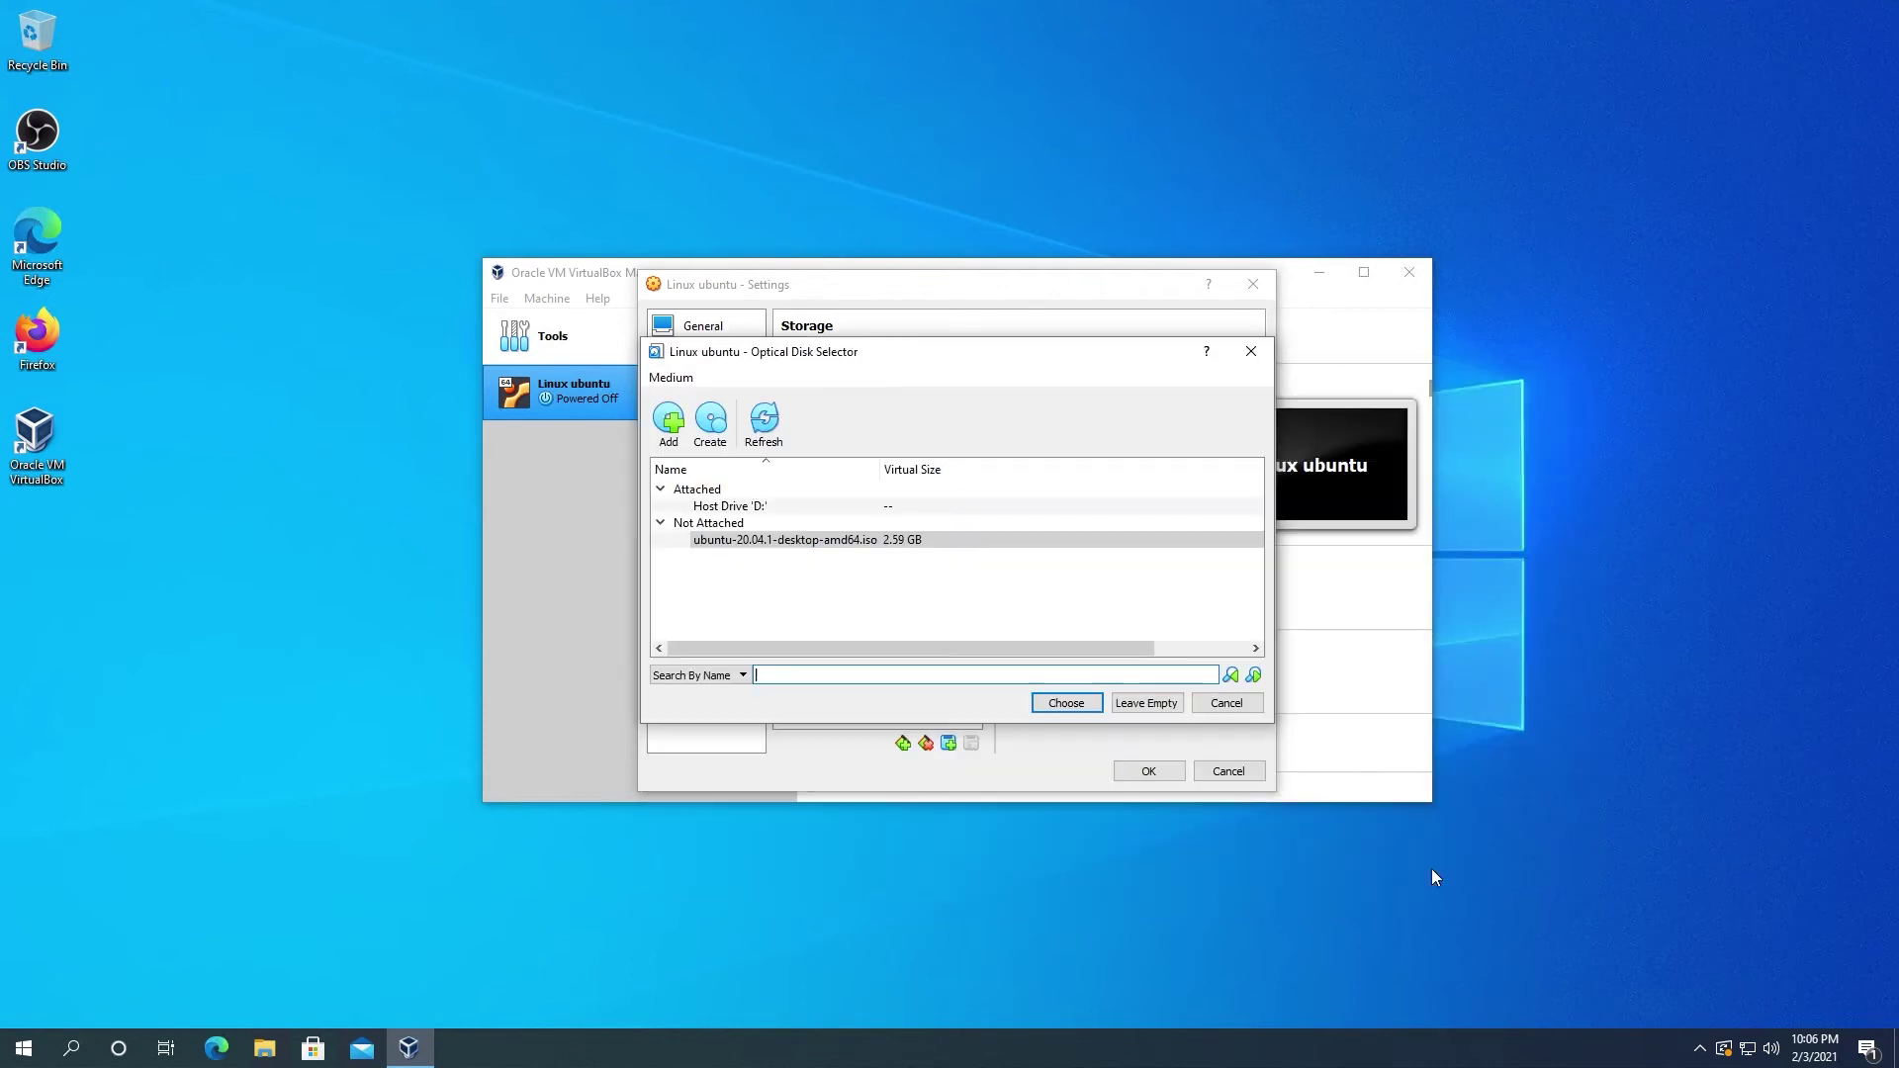
left_click(1065, 704)
left_click(1148, 771)
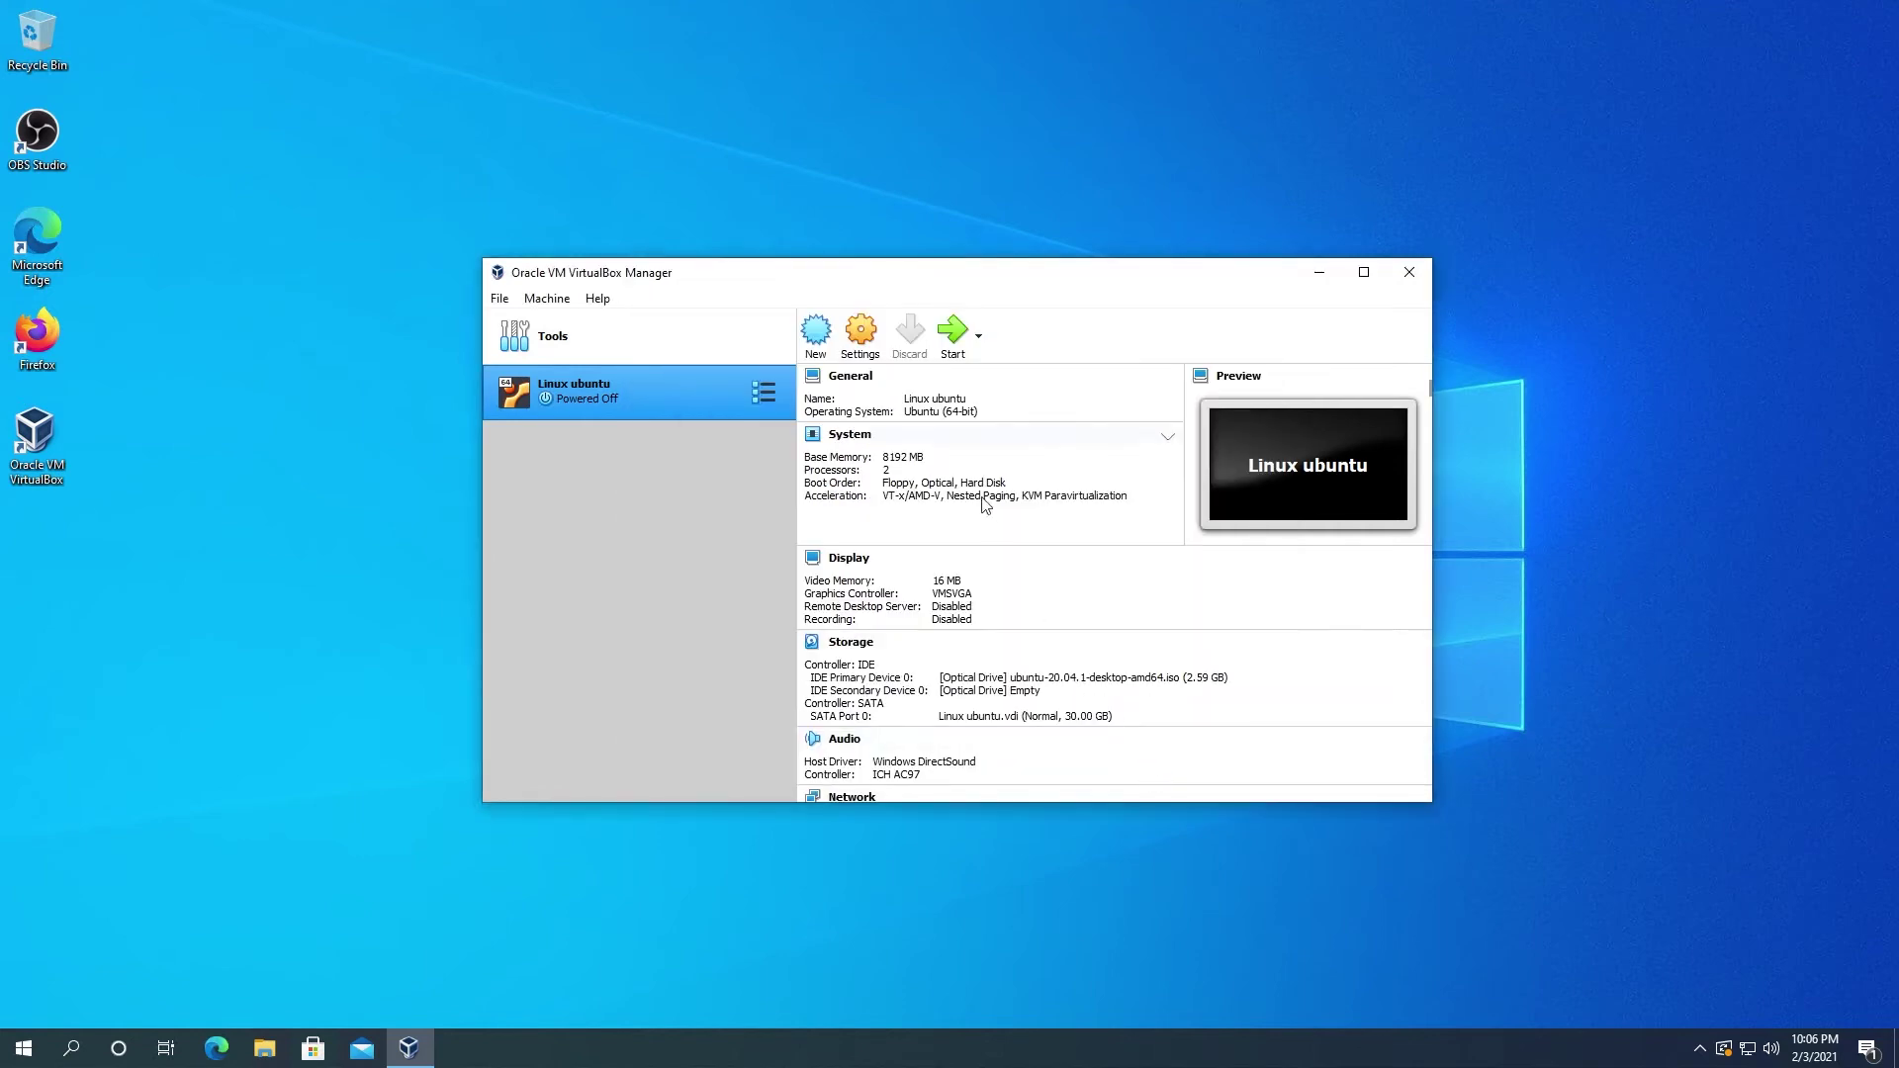
Step: Start the Linux ubuntu machine and begin installing Ubuntu in English with the English (US) keyboard layout
left_click(956, 336)
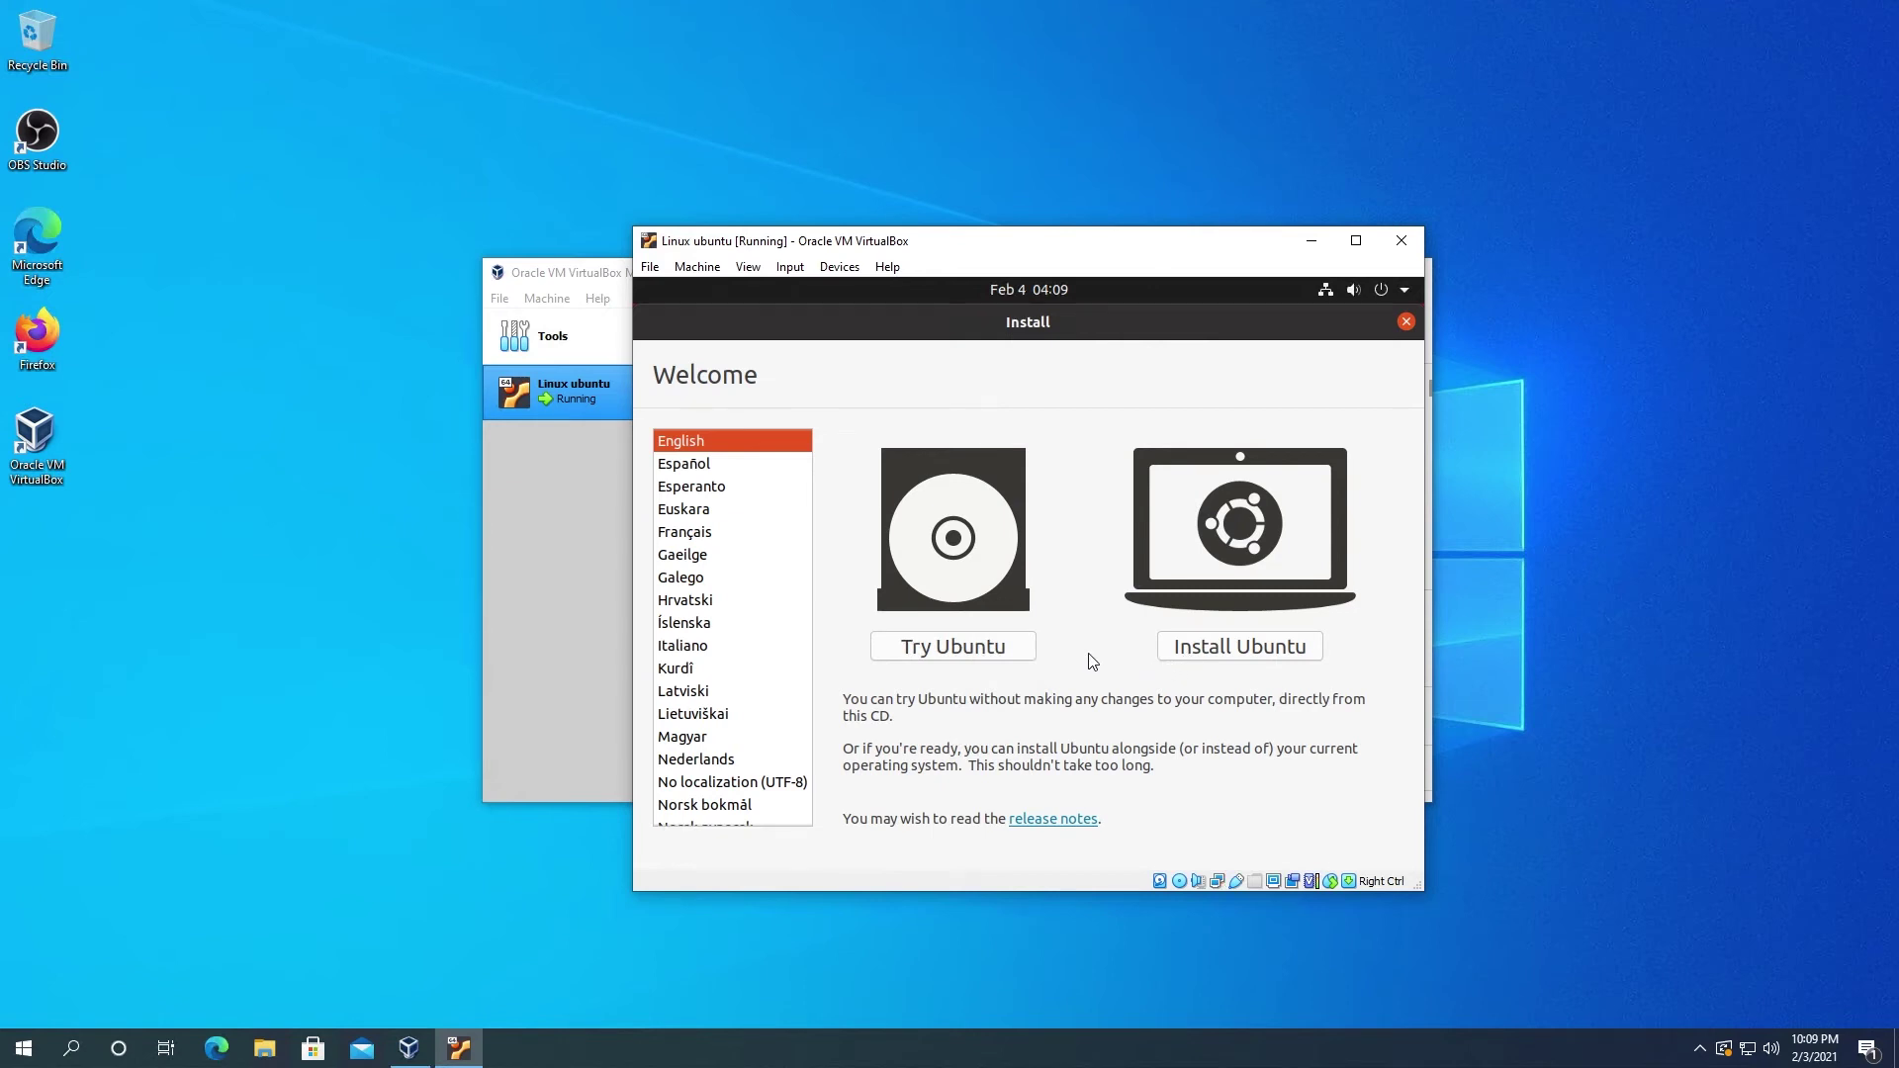
left_click(1232, 650)
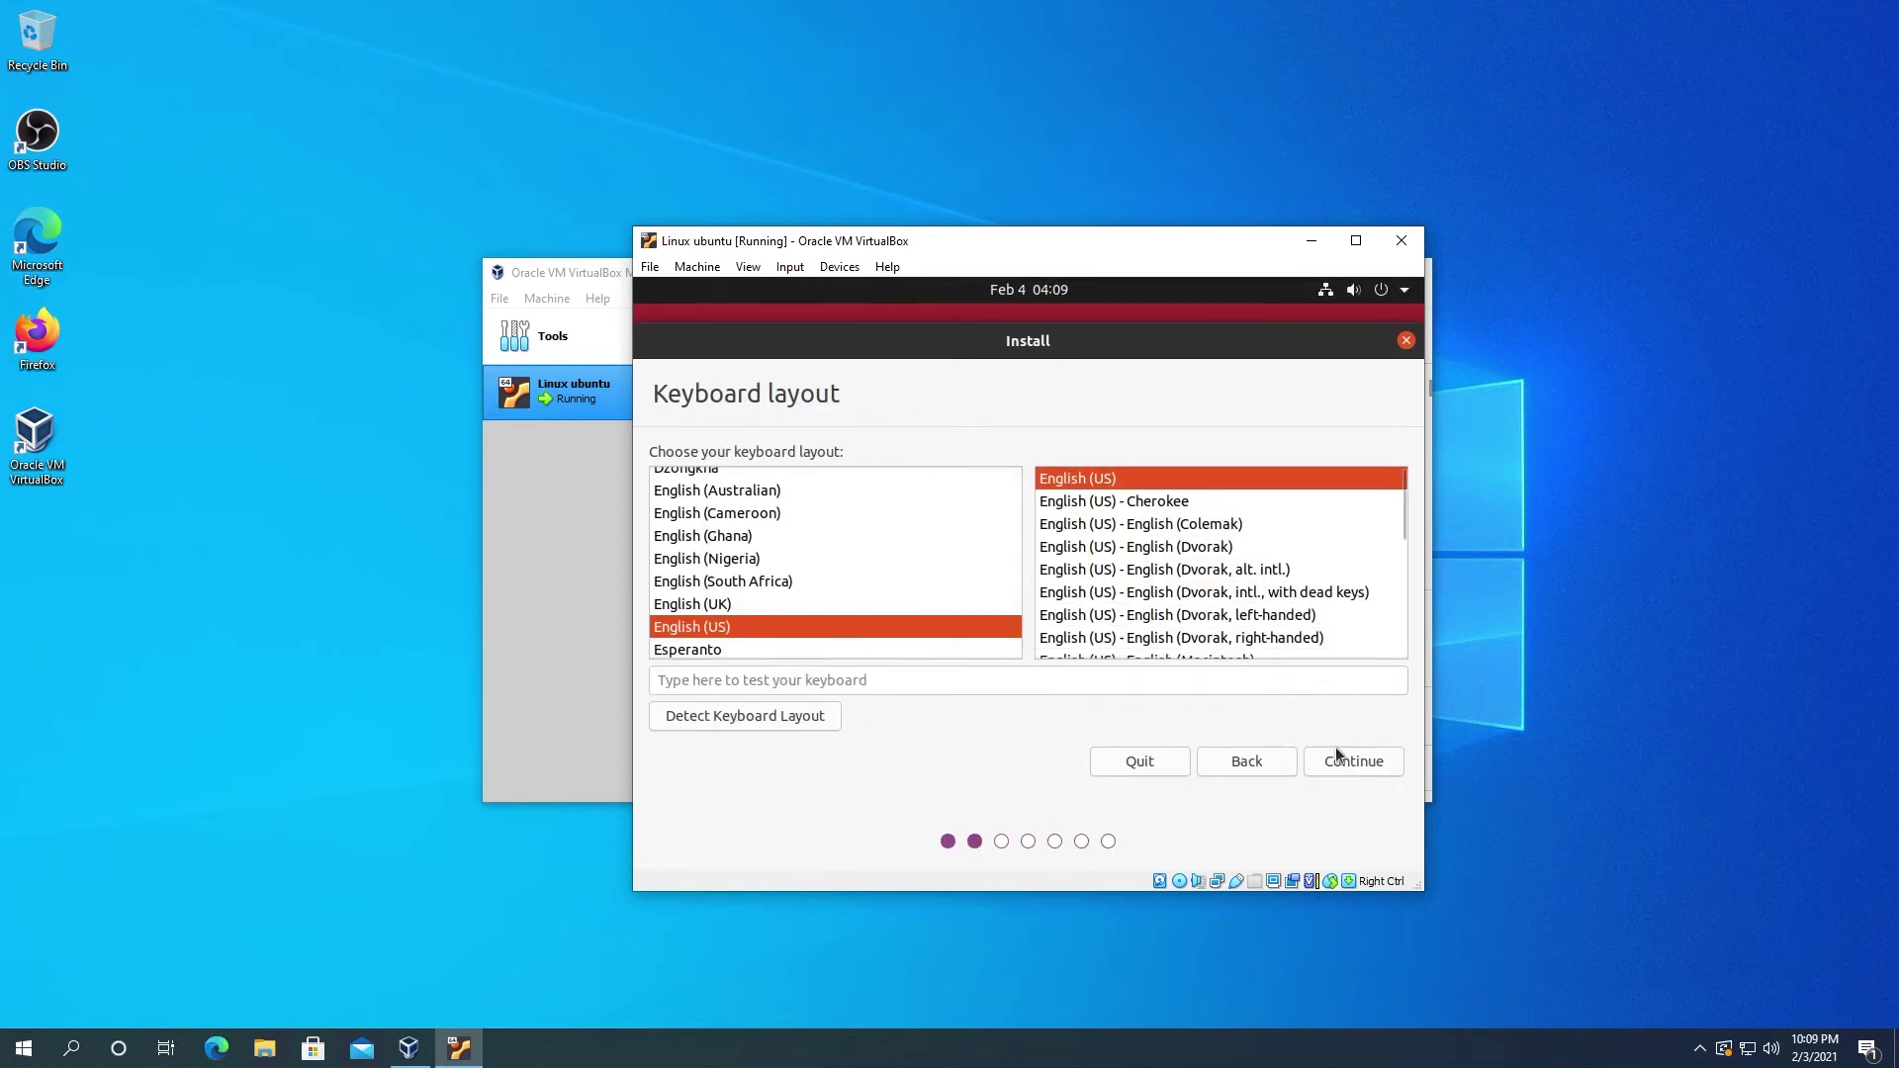
left_click(1338, 757)
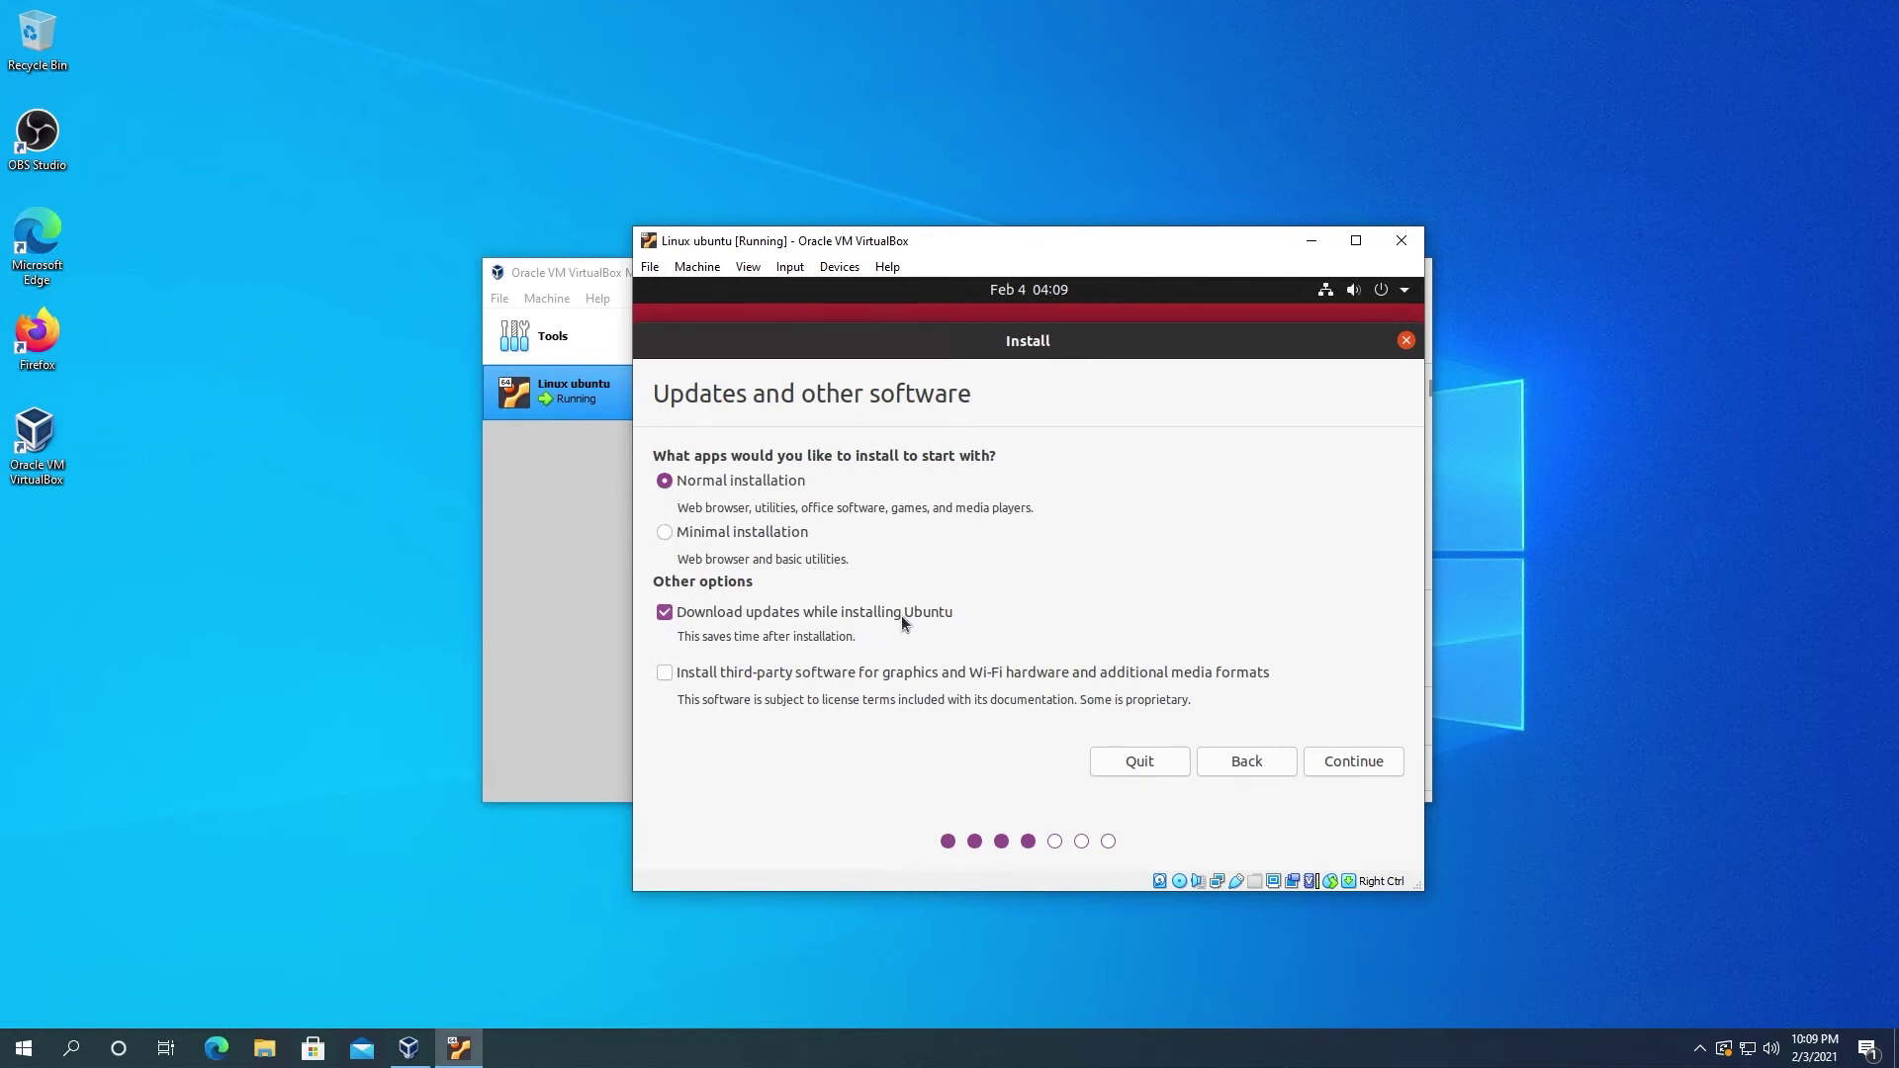
Step: Choose a minimal installation without downloading updates while installing Ubuntu
left_click(664, 612)
left_click(744, 539)
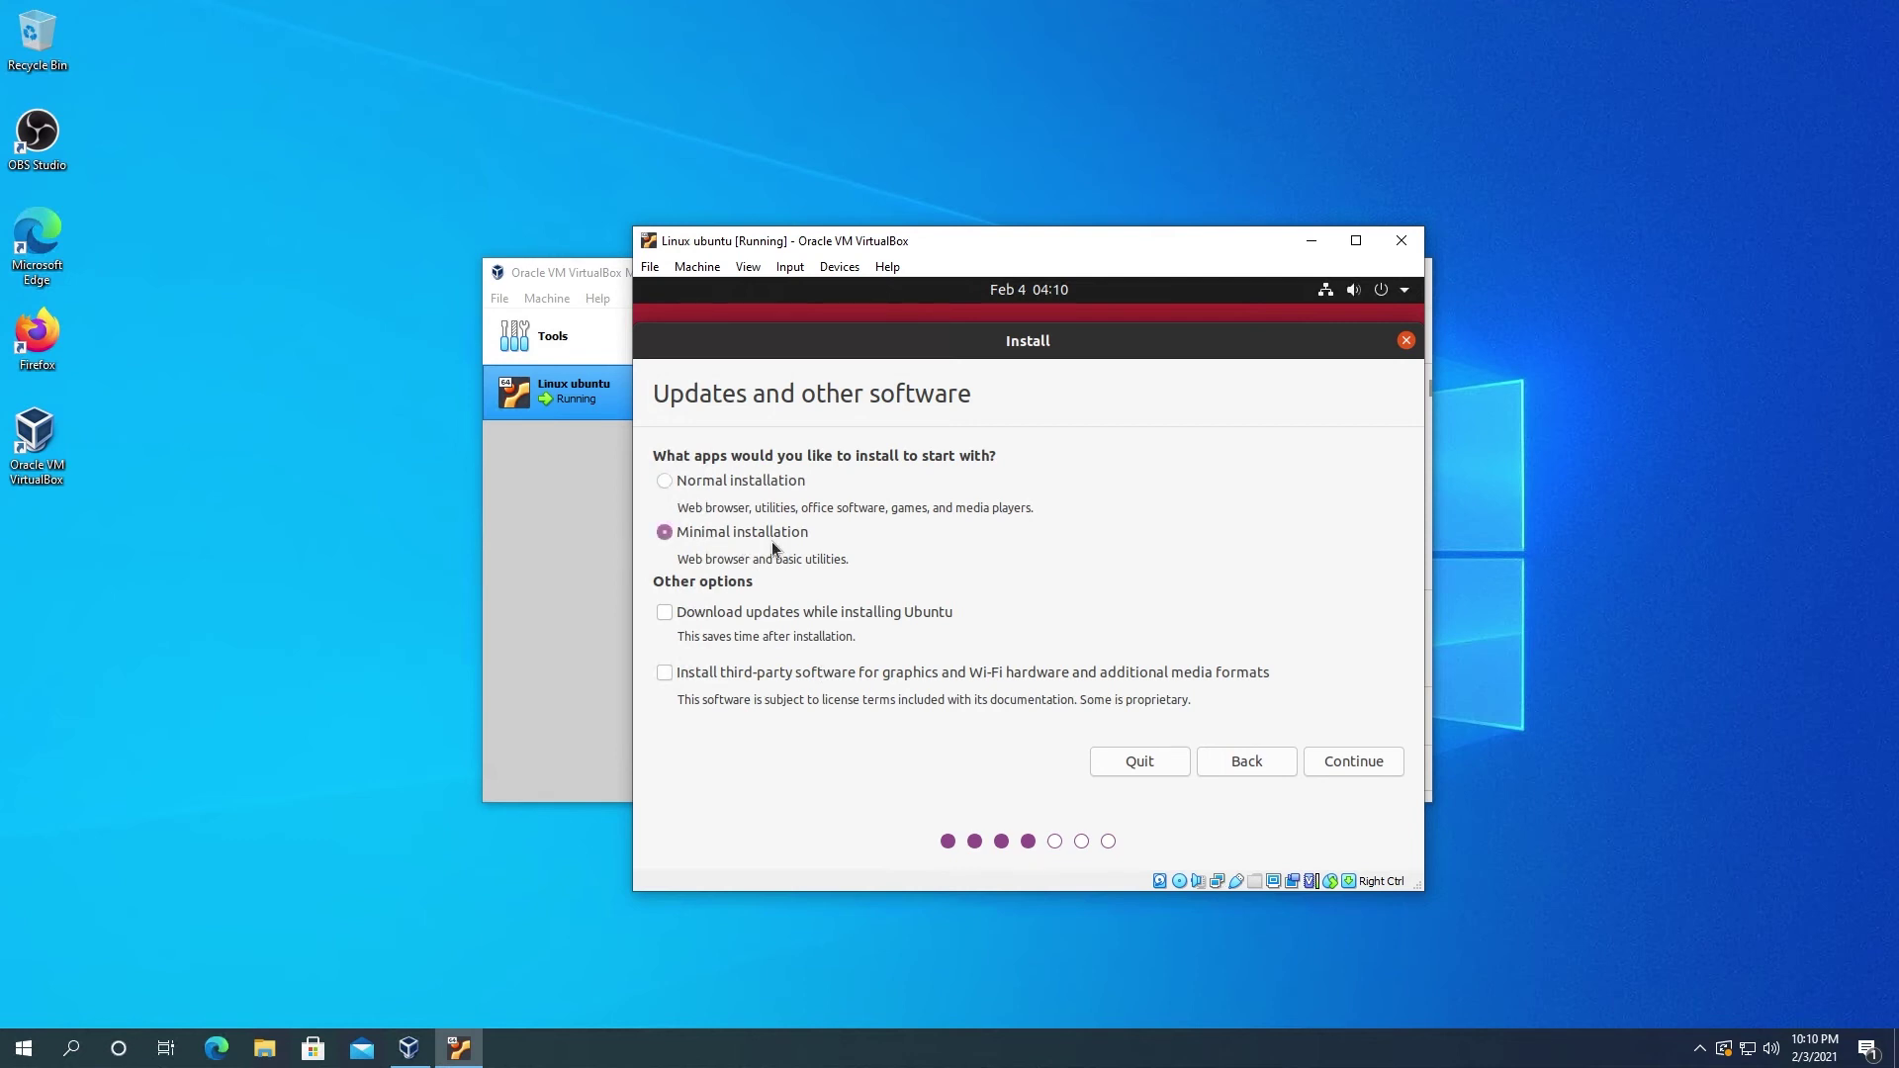
left_click(1367, 757)
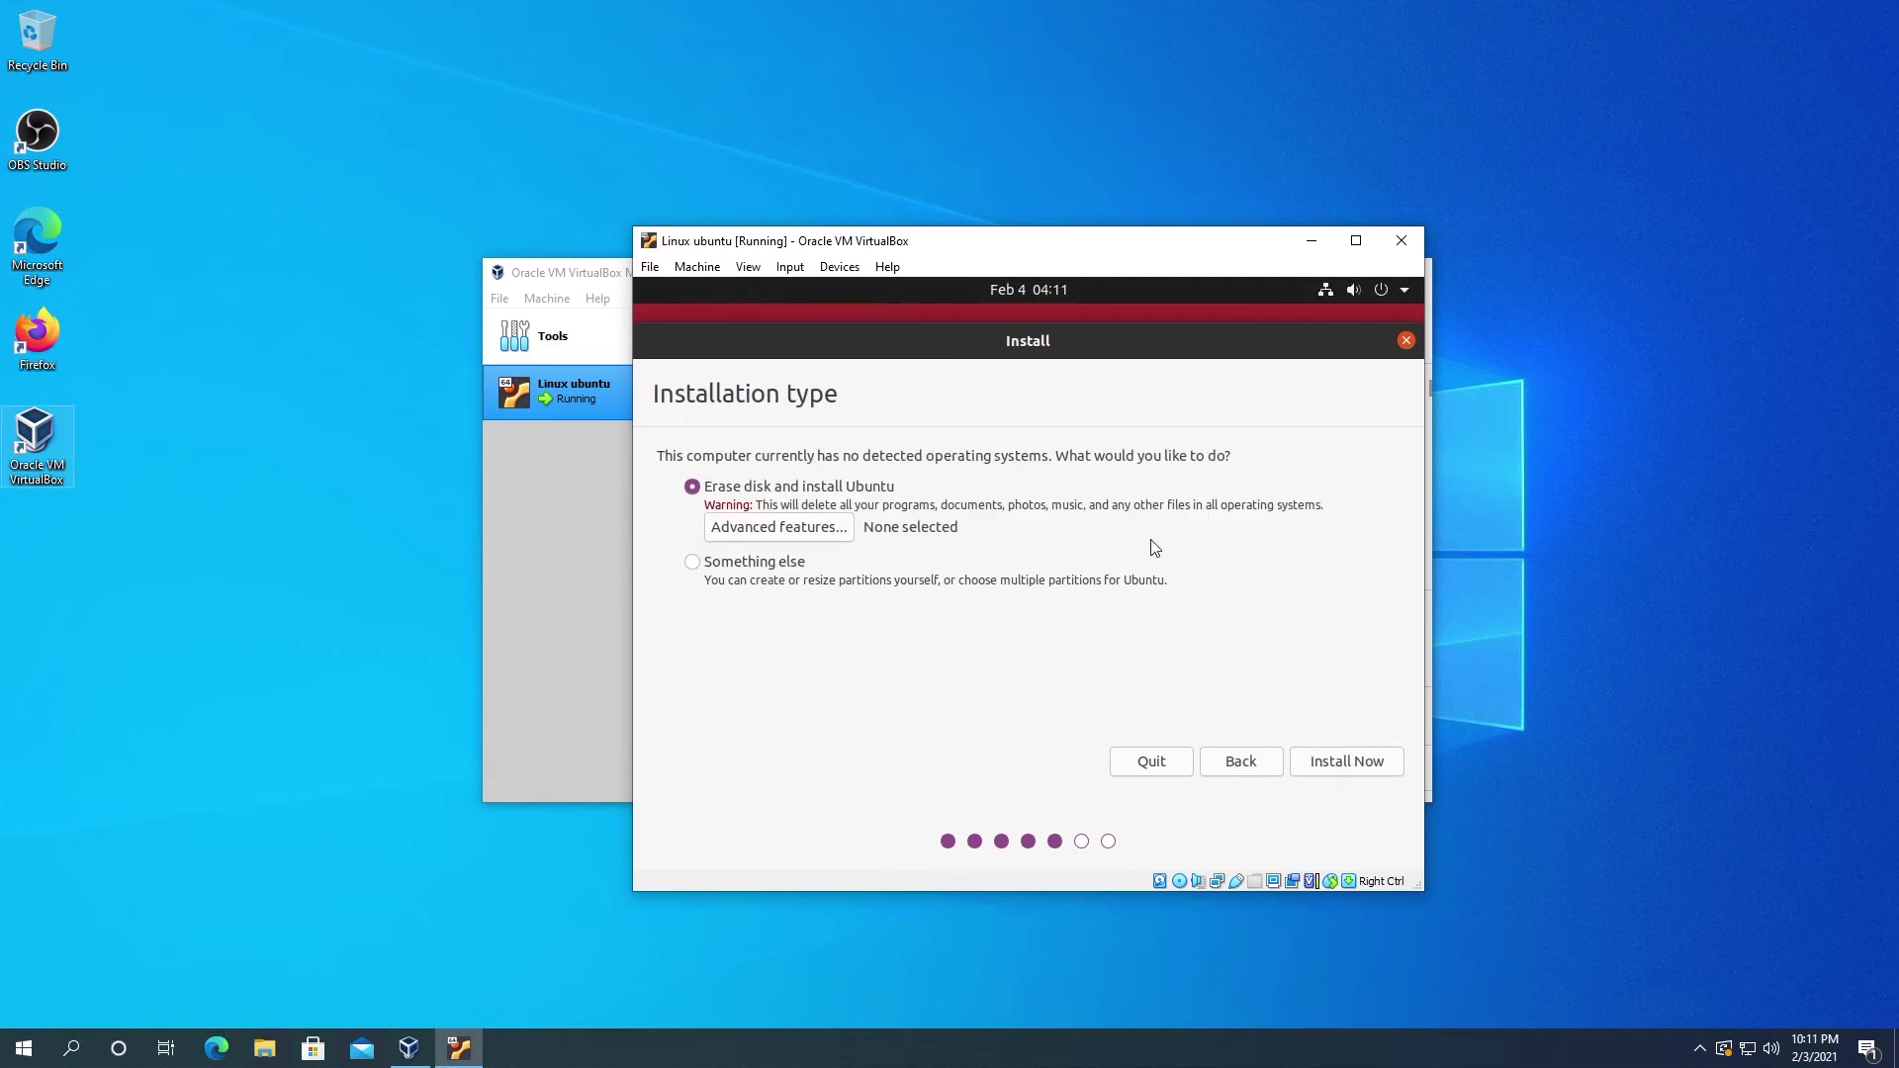
Step: Install Ubuntu by erasing the disk, accept writing the changes to it, and keep Chicago as the location
left_click(1363, 764)
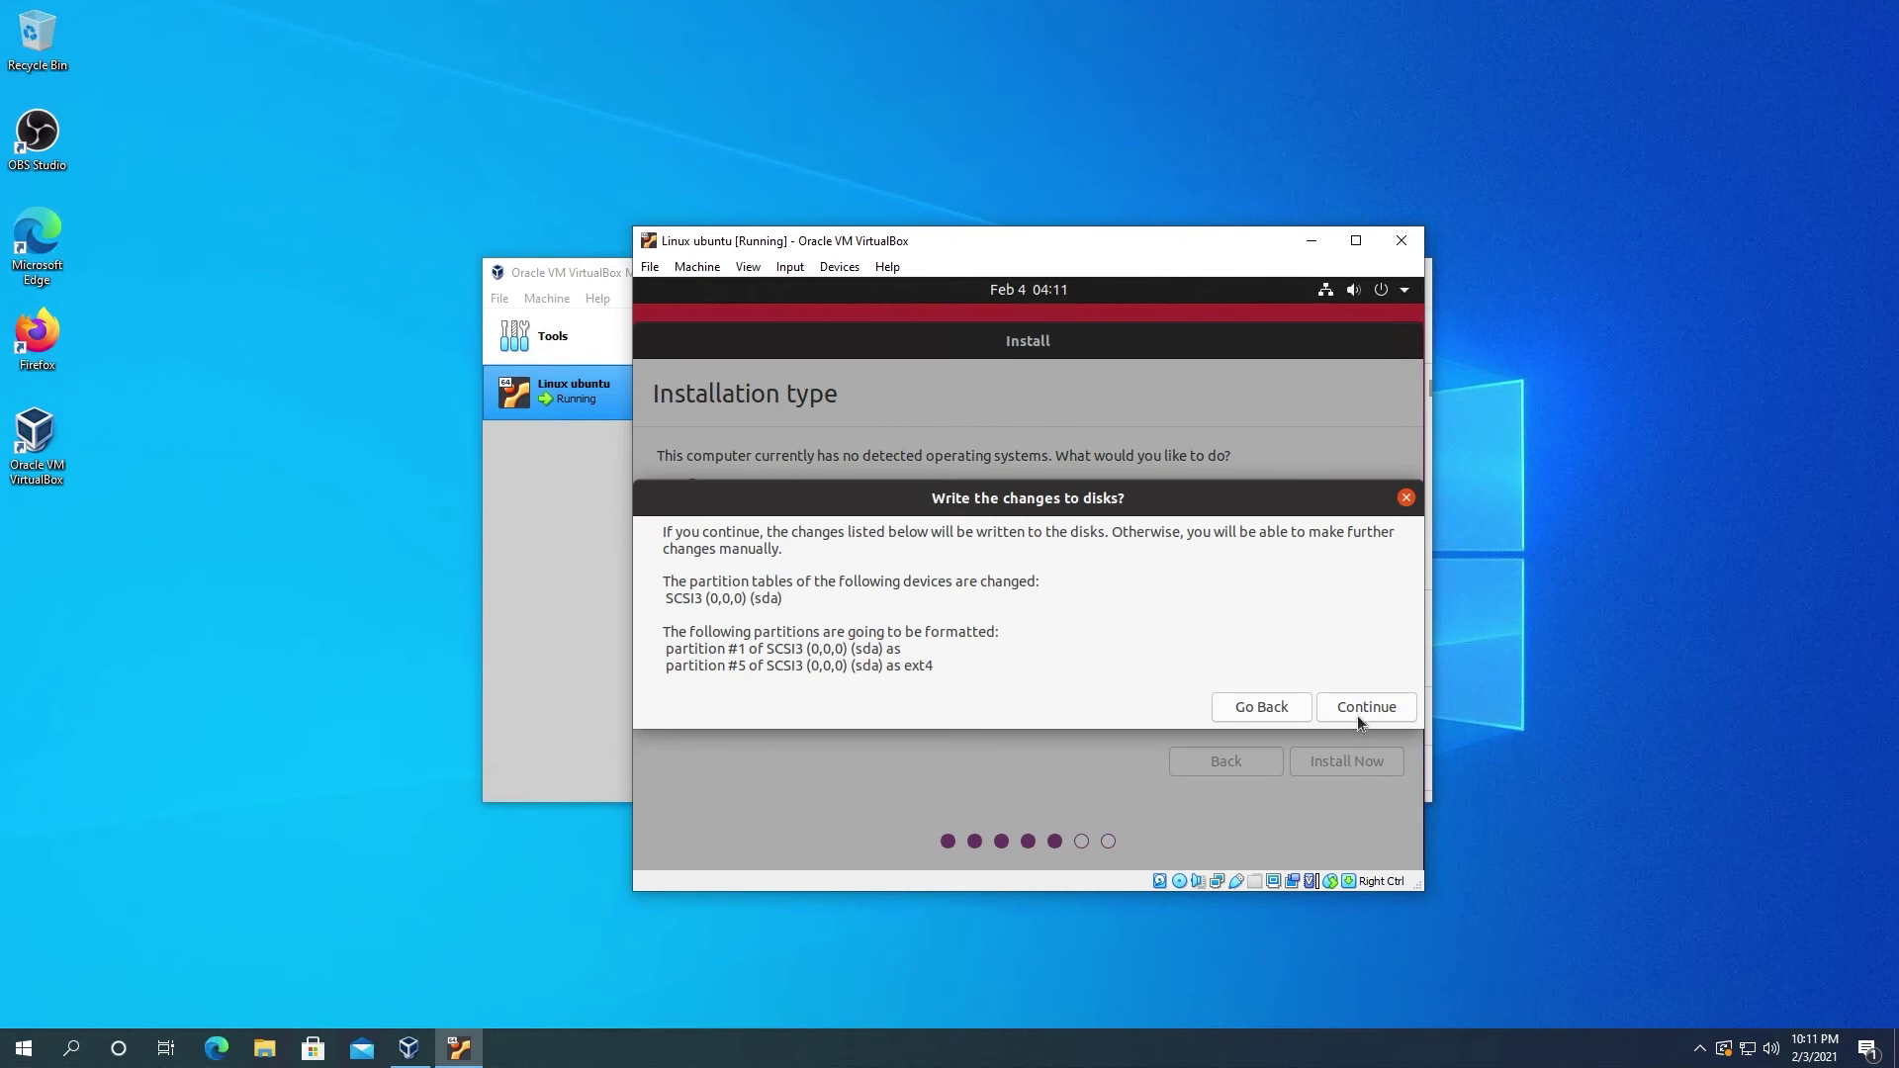
left_click(1363, 706)
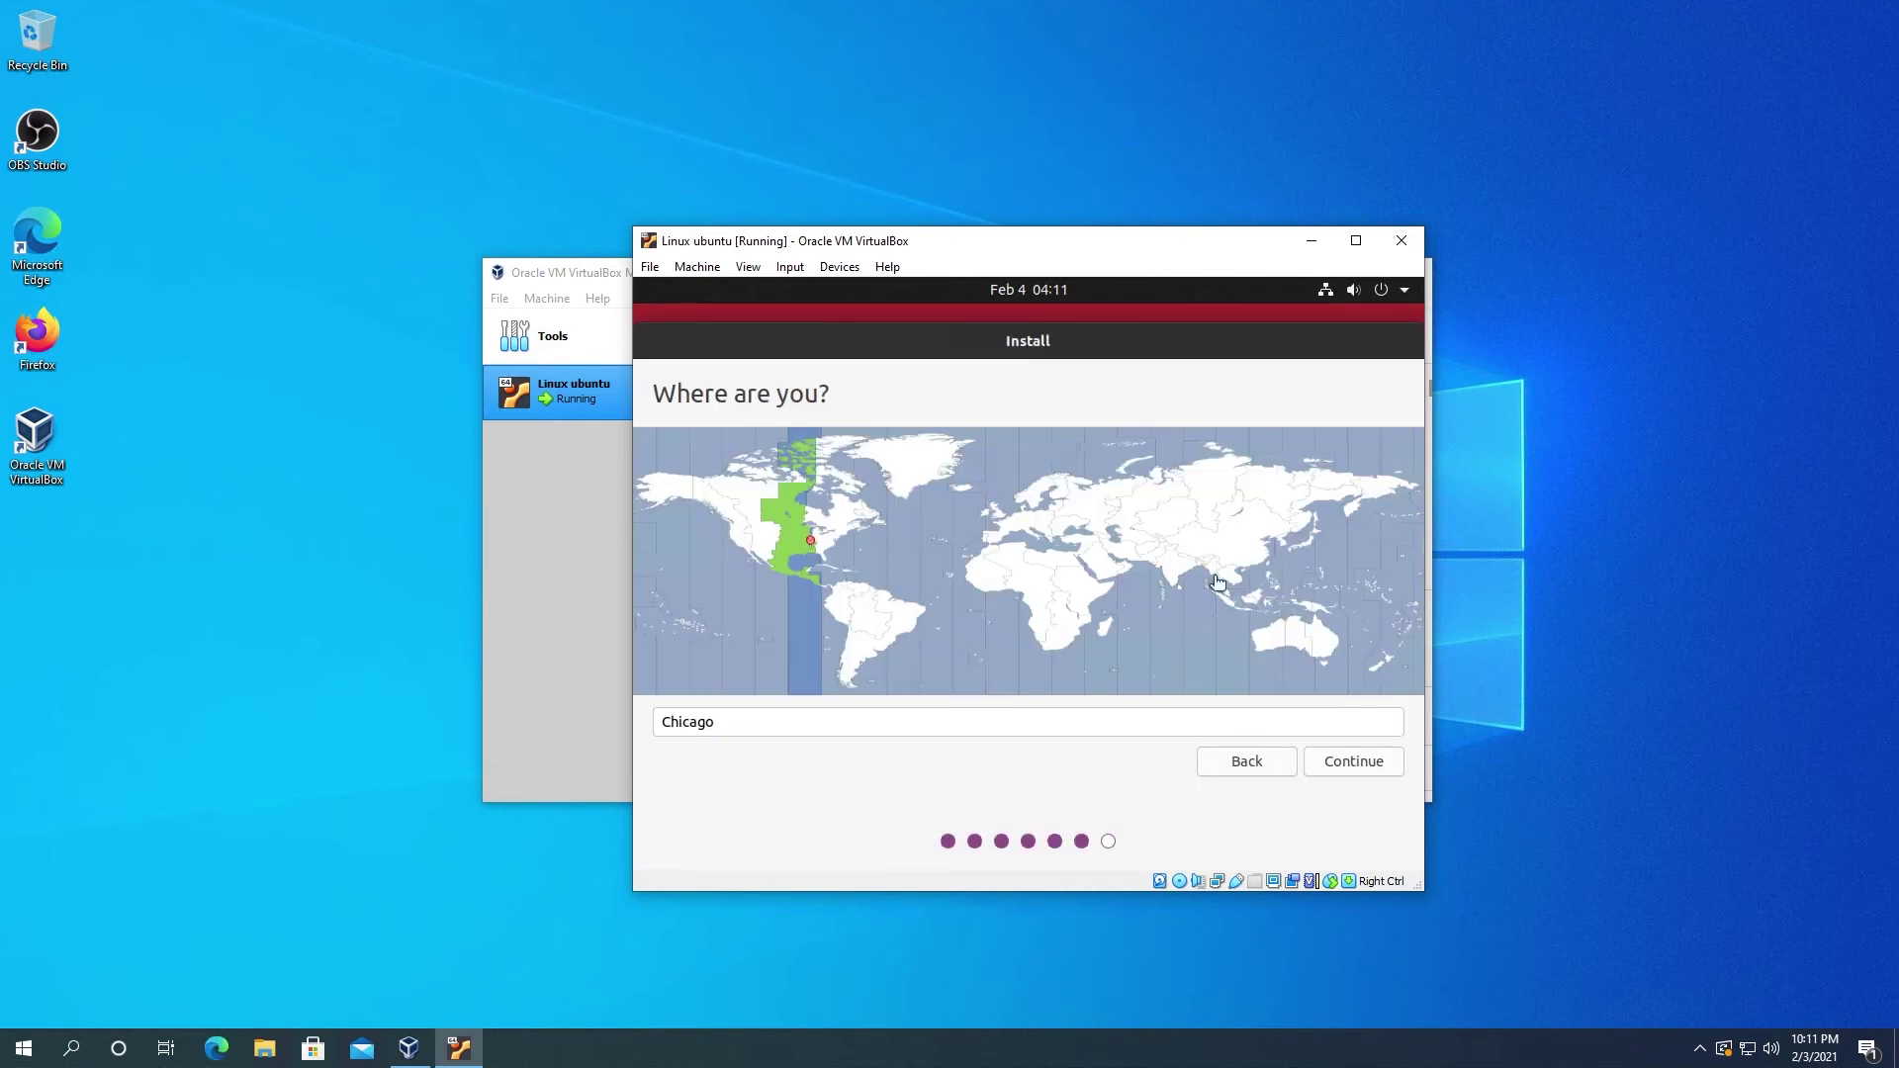
left_click(1347, 770)
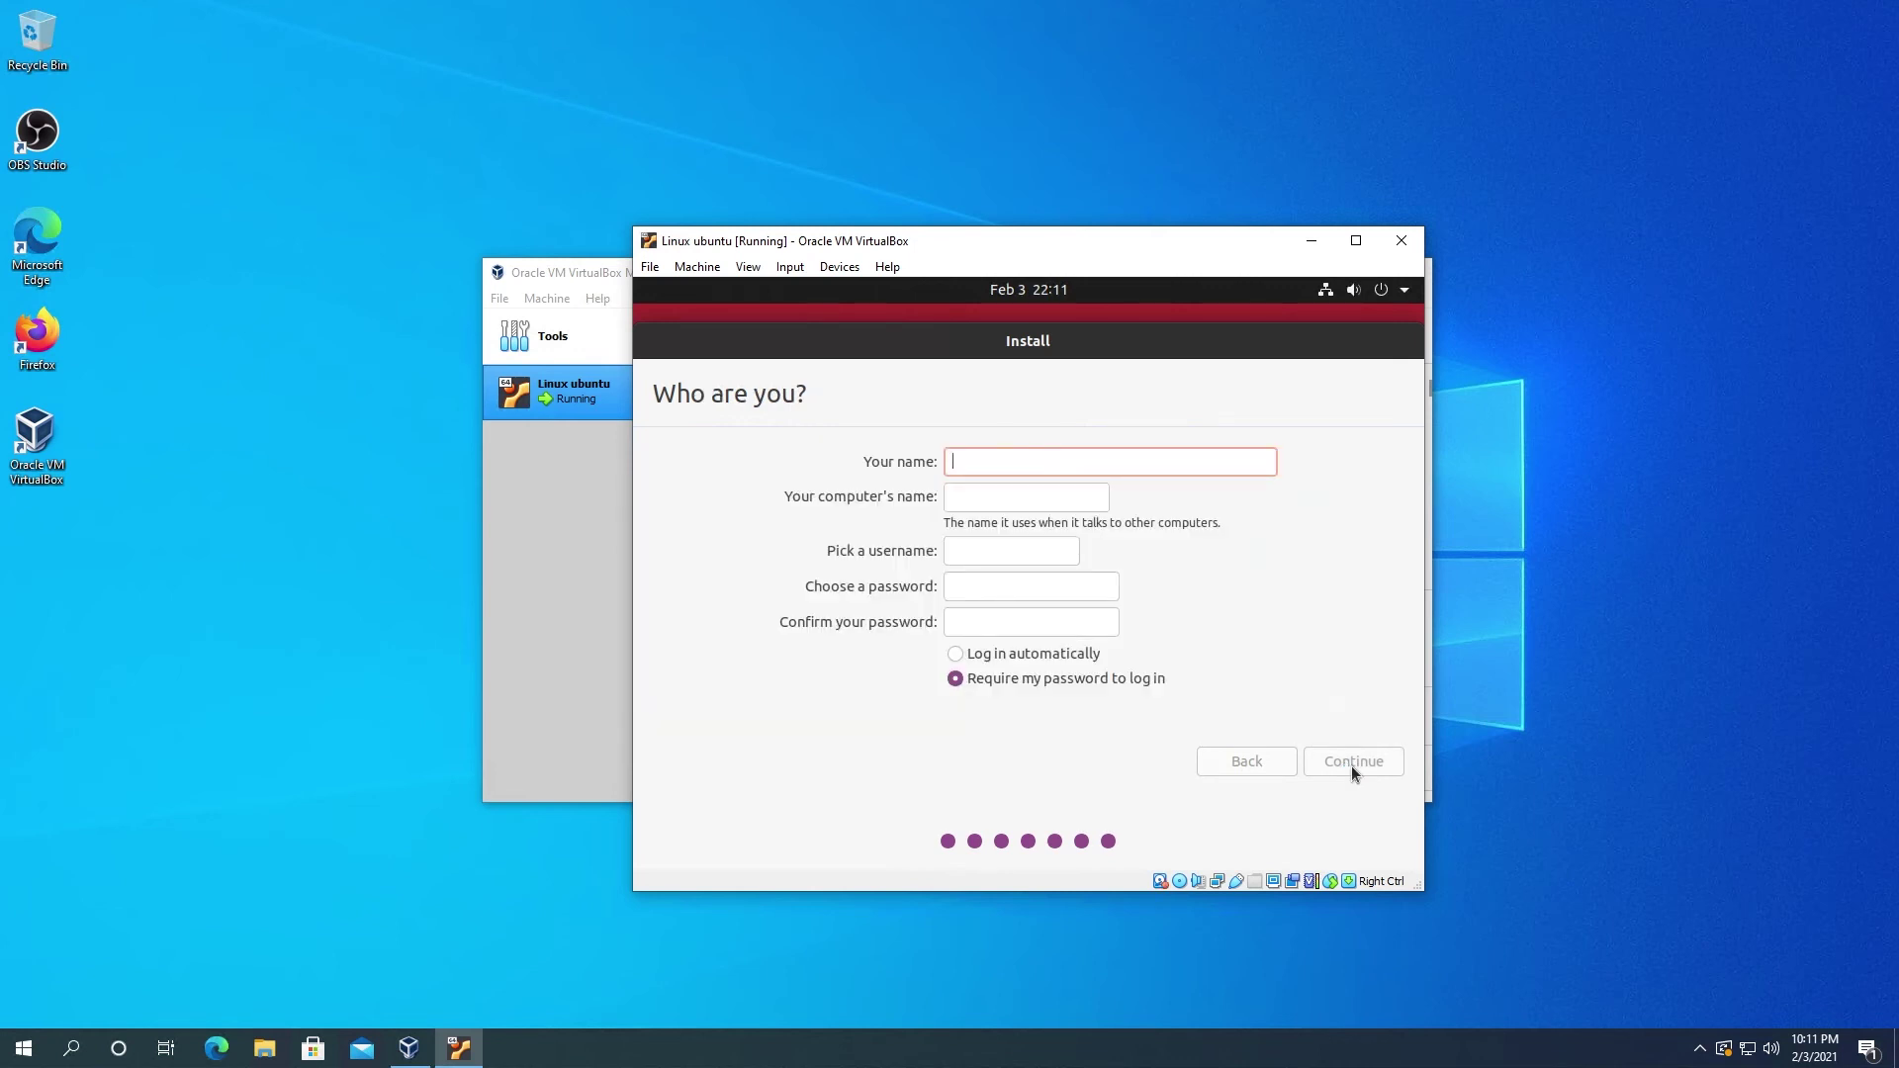
Step: Create the user account atech, enter and confirm its password, enable automatic login, and continue the installation
type("atech")
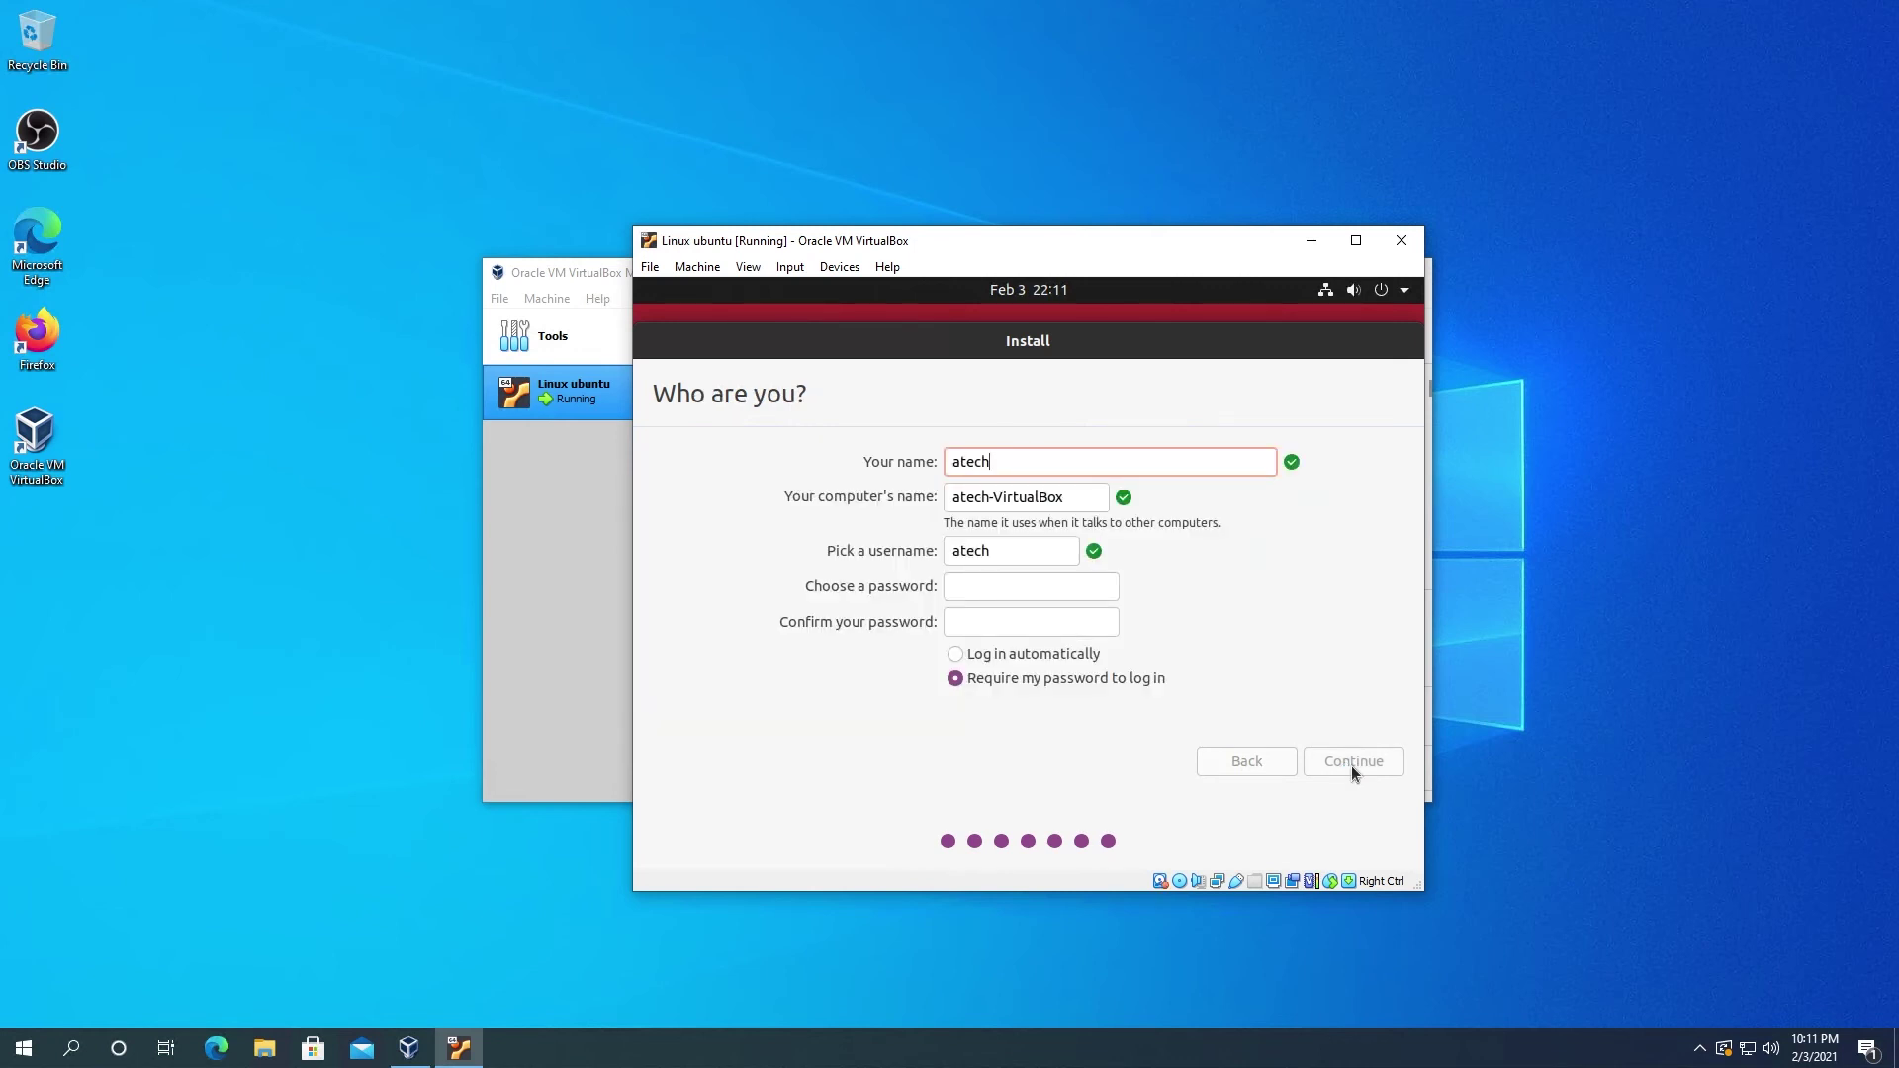
left_click(1023, 590)
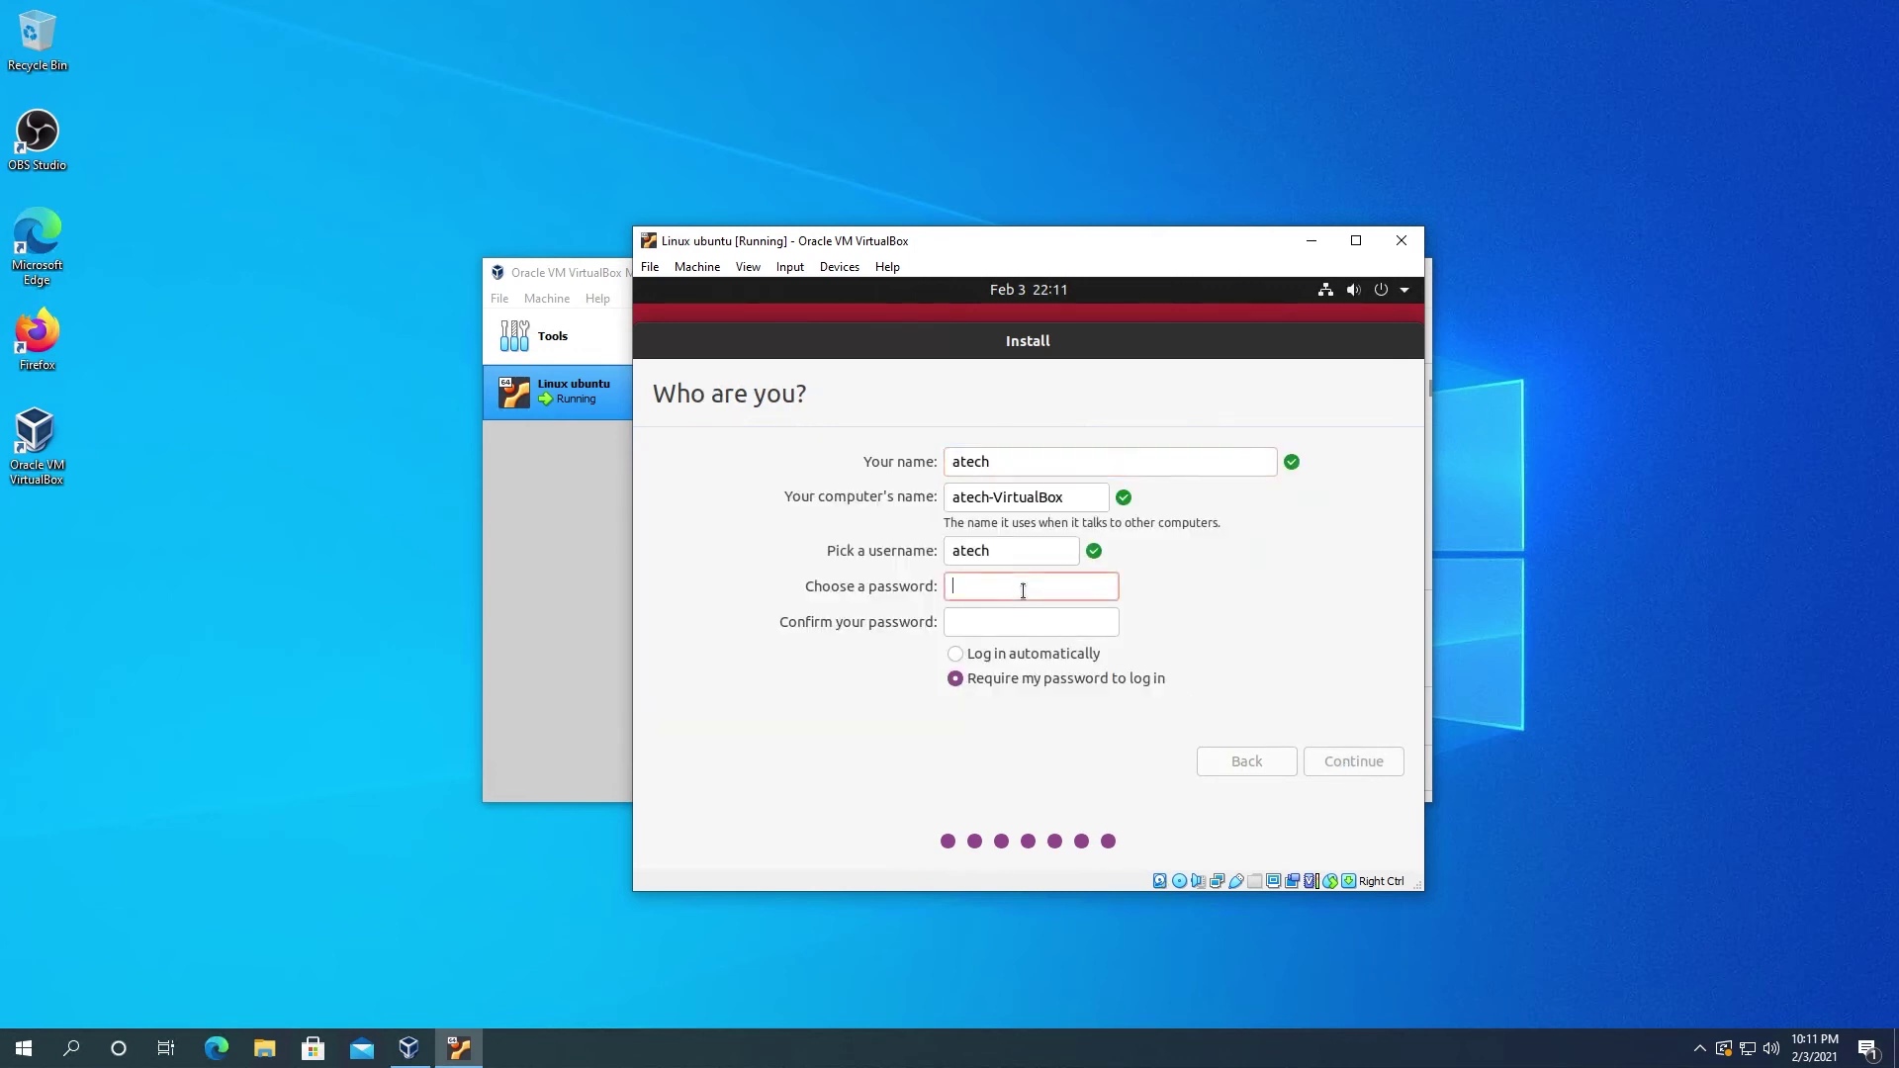
type("********")
key("Tab")
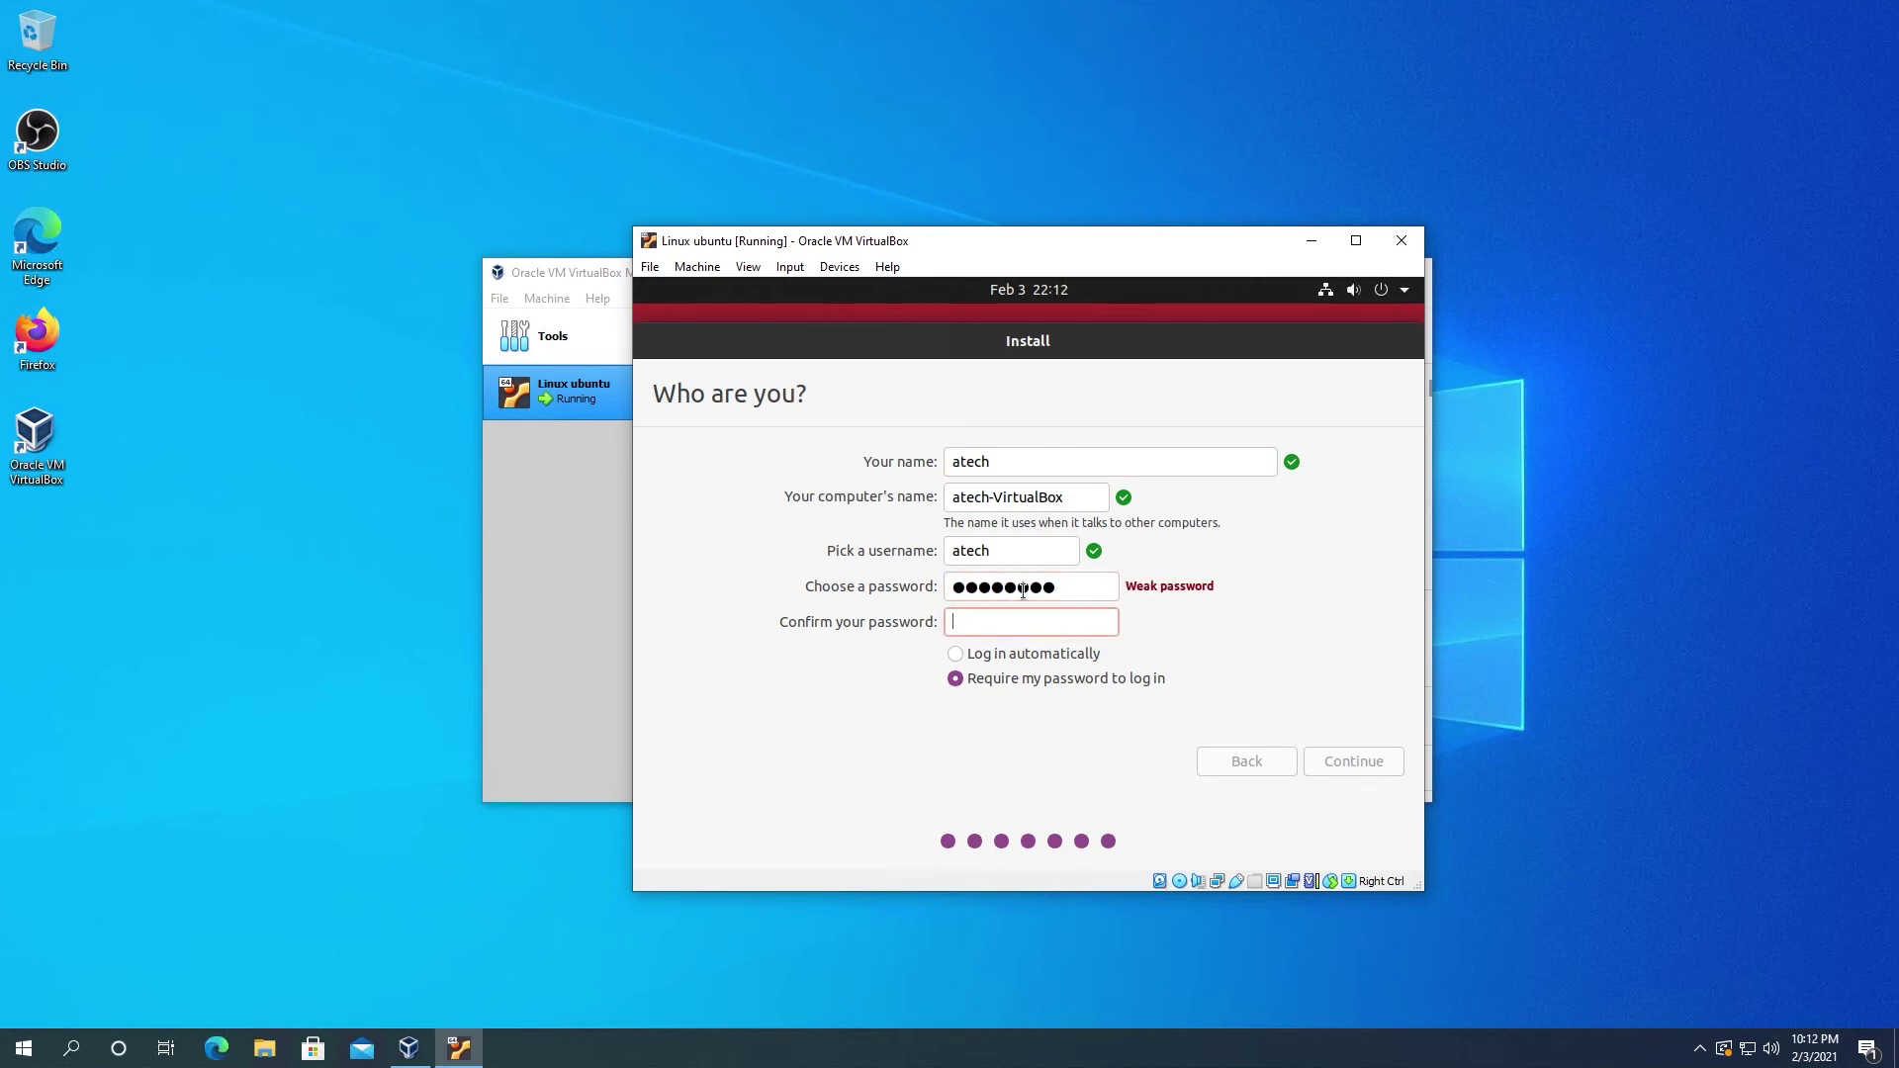
type("********")
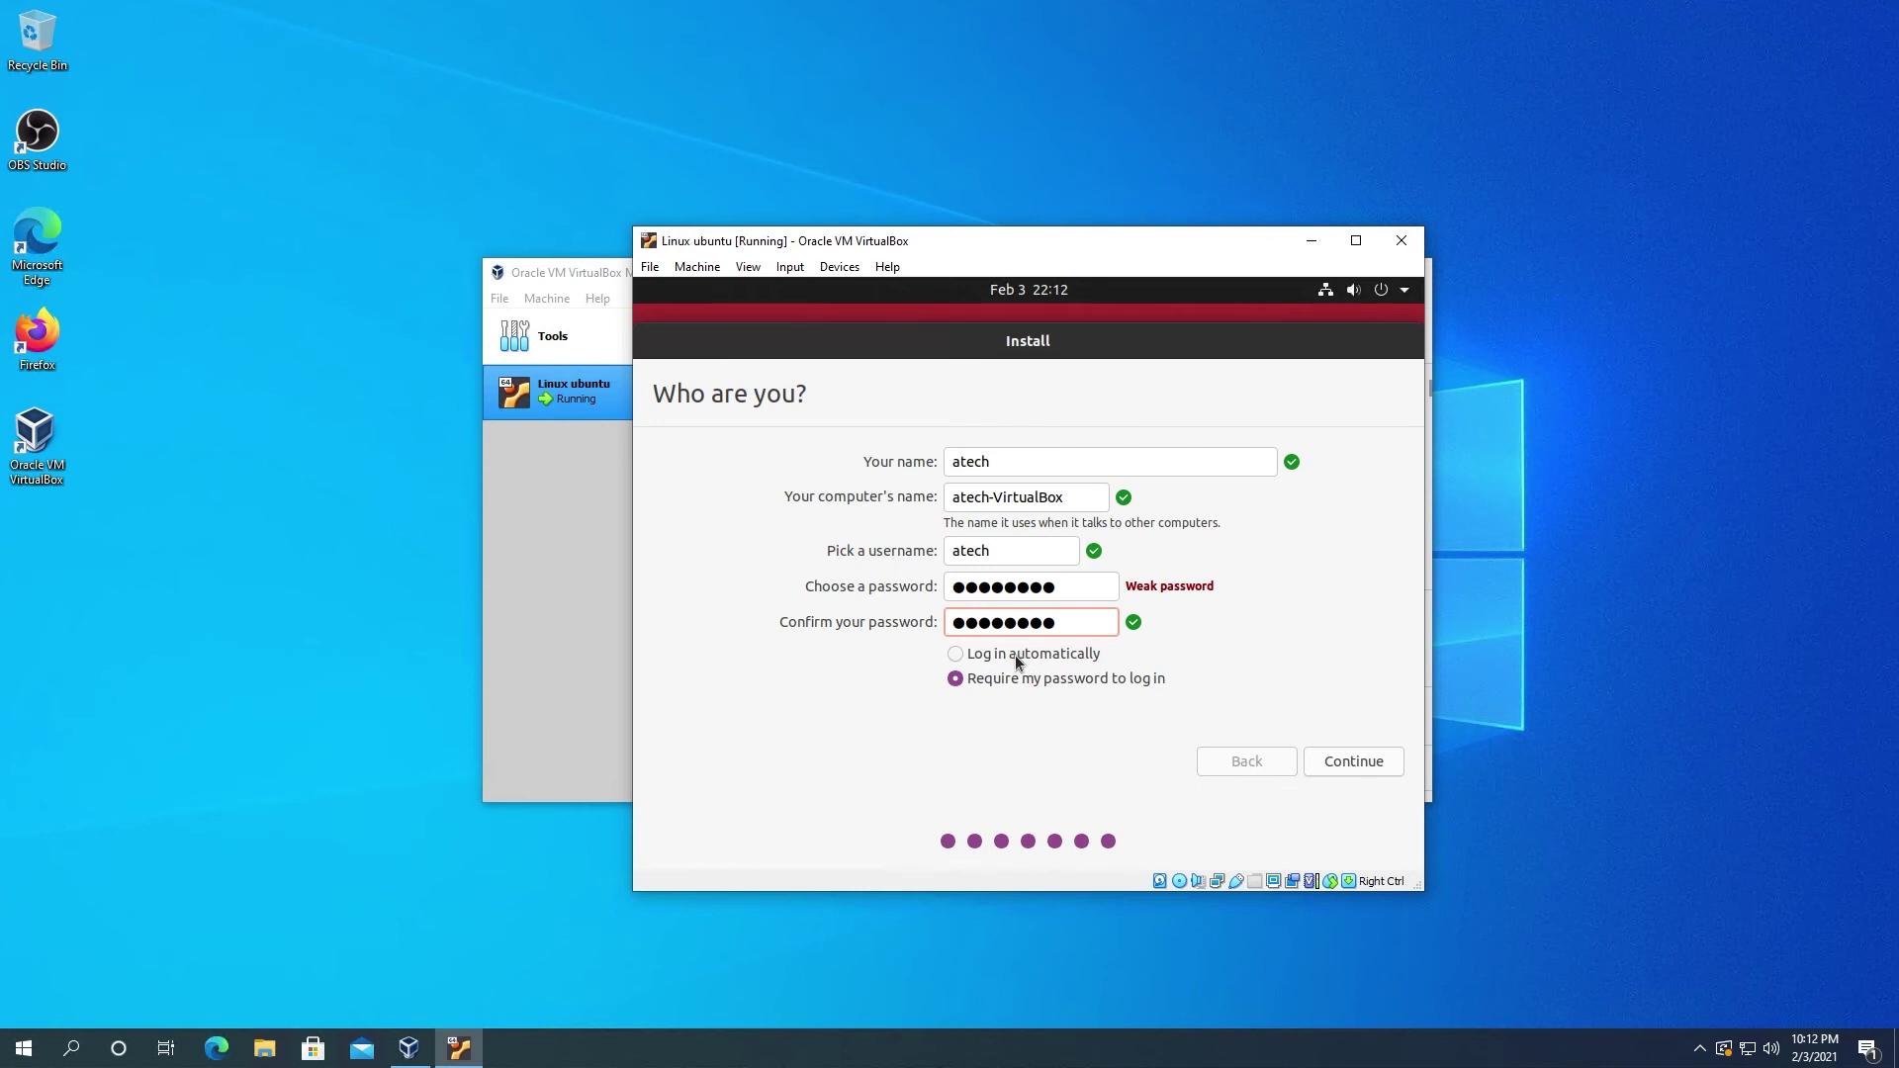
left_click(1015, 655)
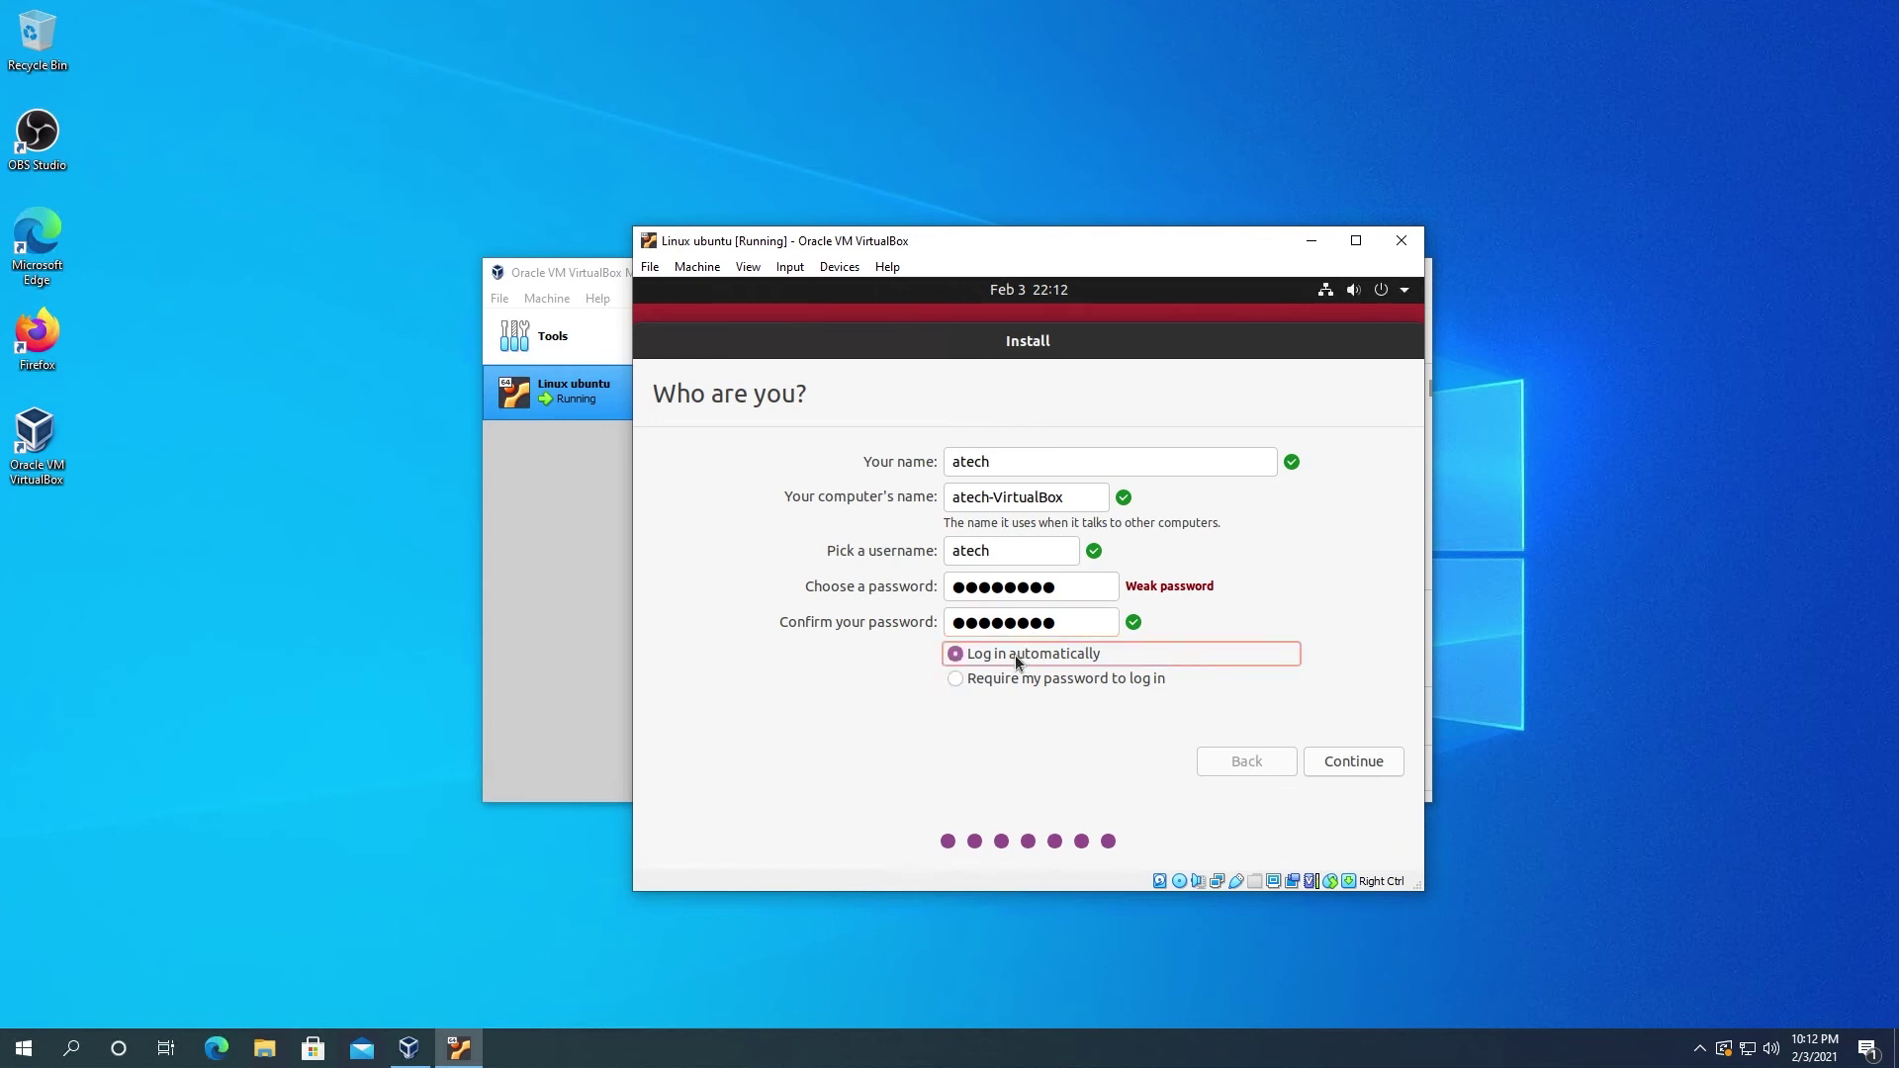
left_click(1340, 759)
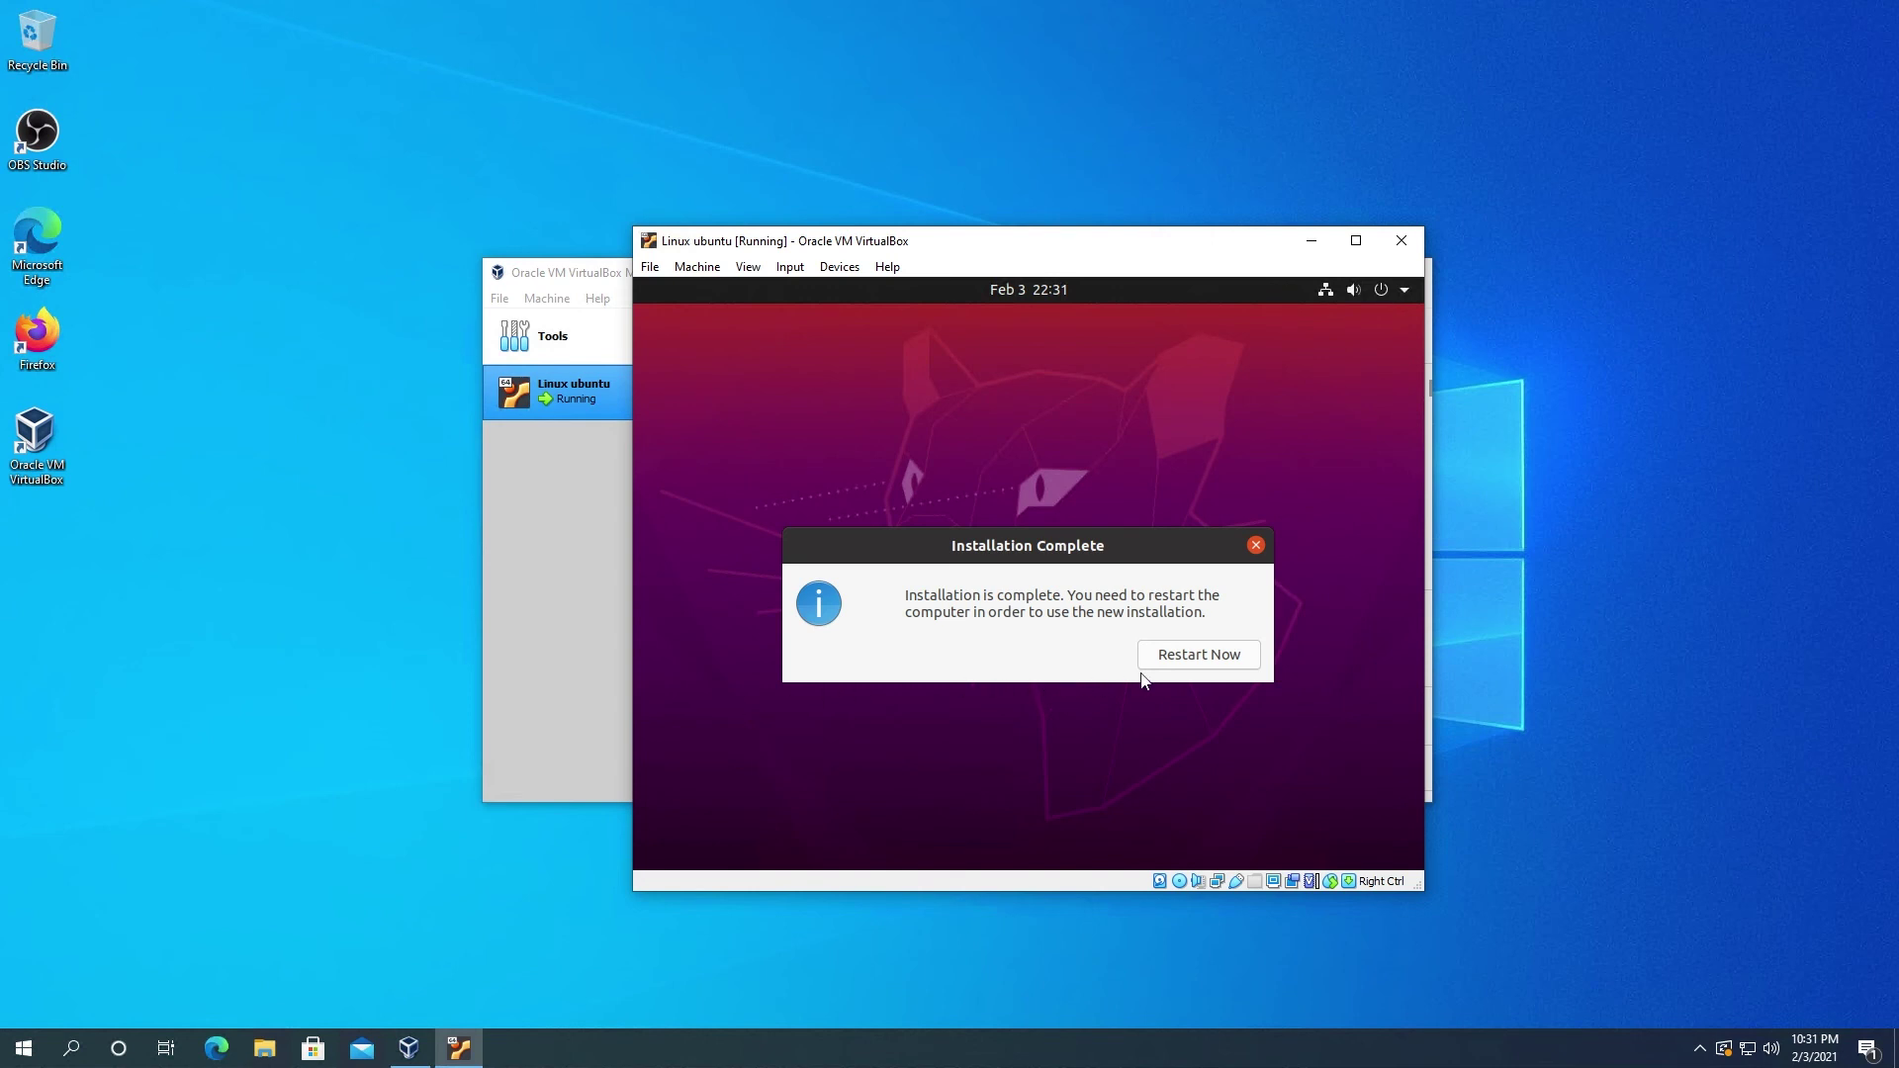
Step: Restart into the new Ubuntu installation and finish the welcome setup, skipping online accounts and Livepatch, sending no system info, and leaving location services off
left_click(1200, 657)
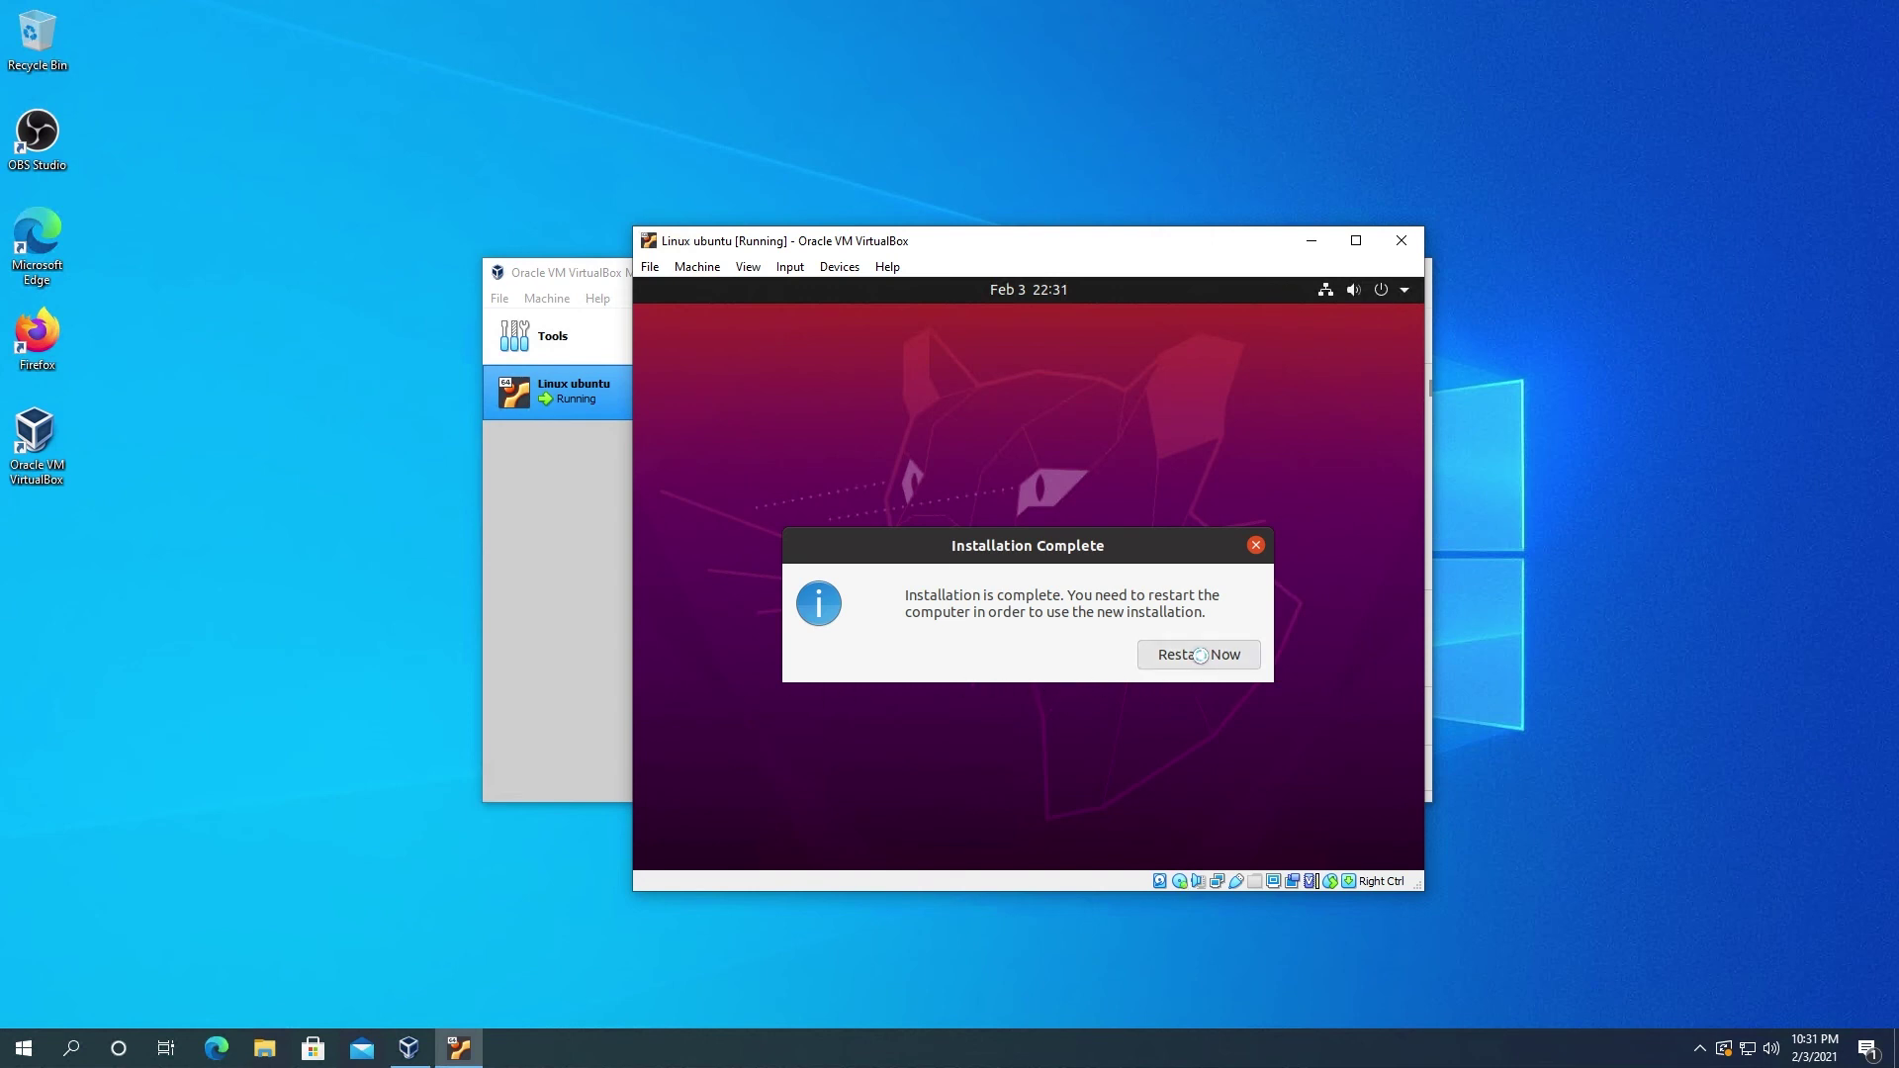
key("Return")
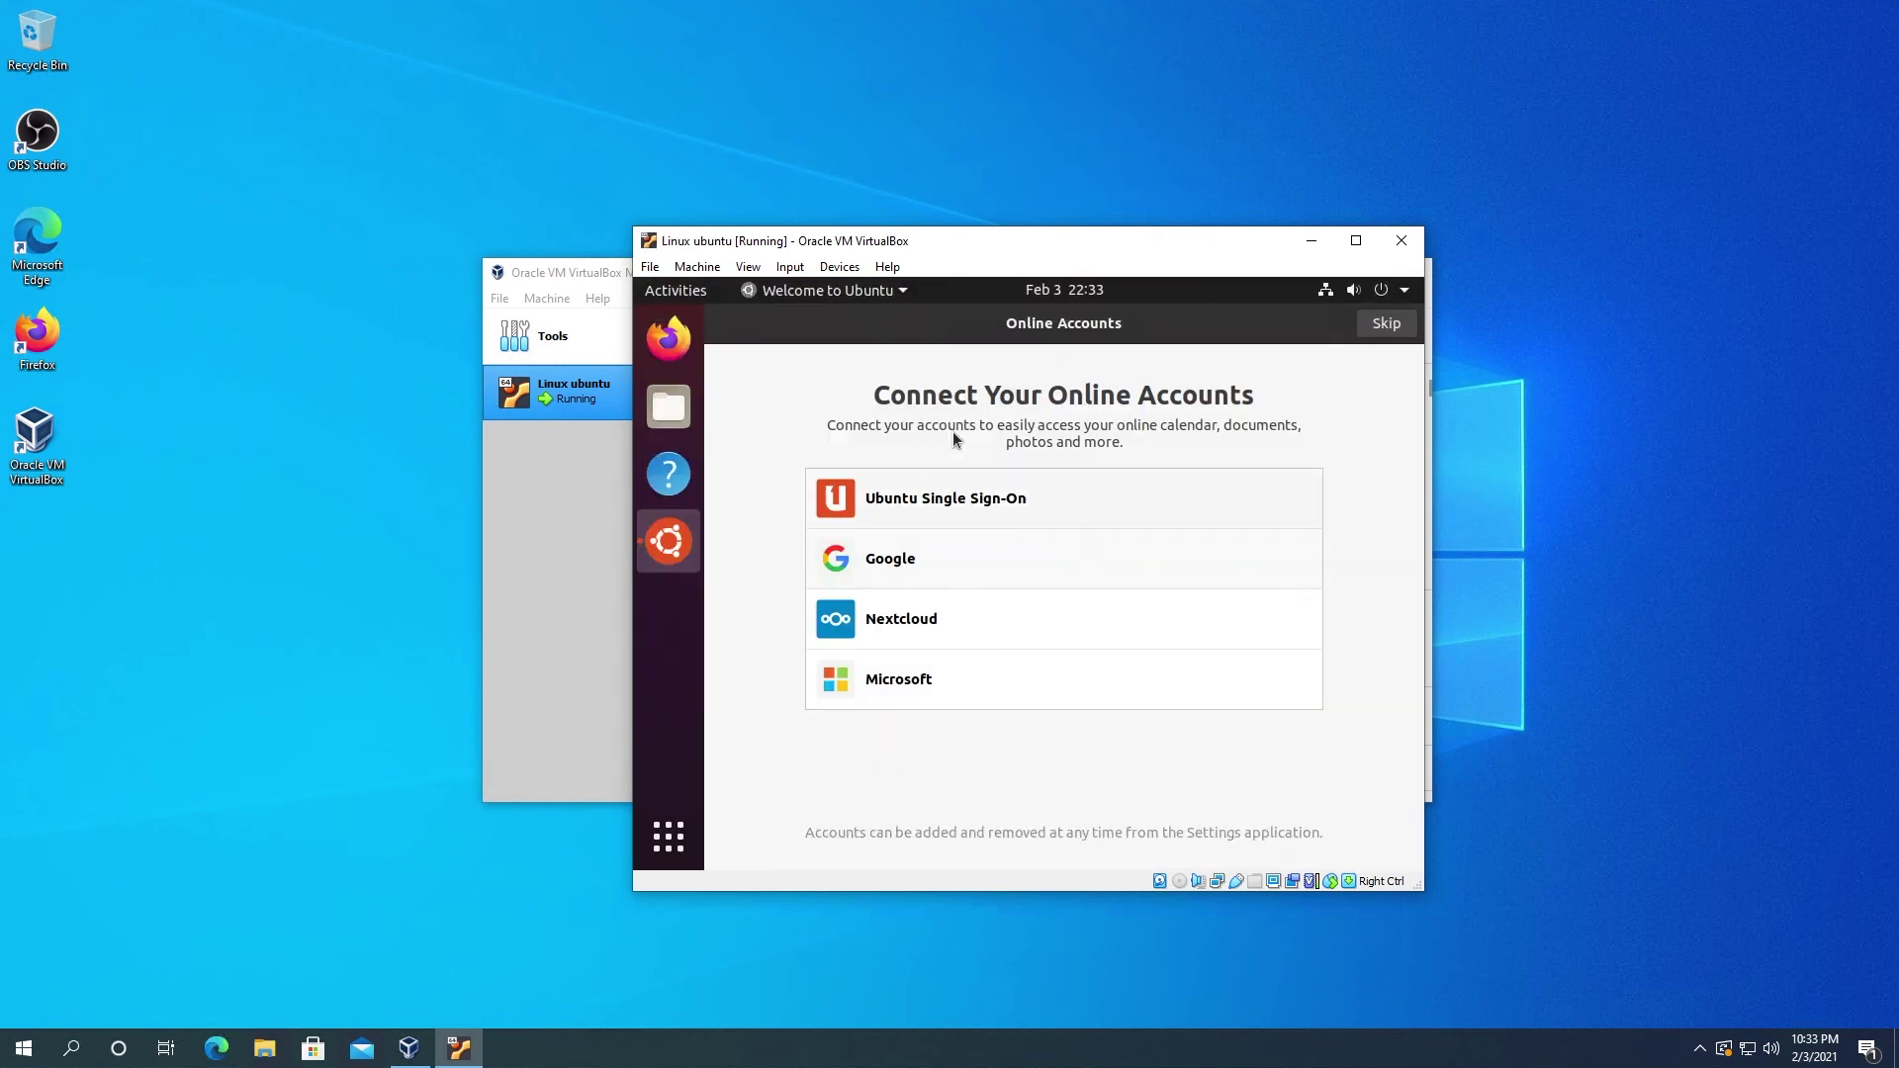
left_click(1385, 325)
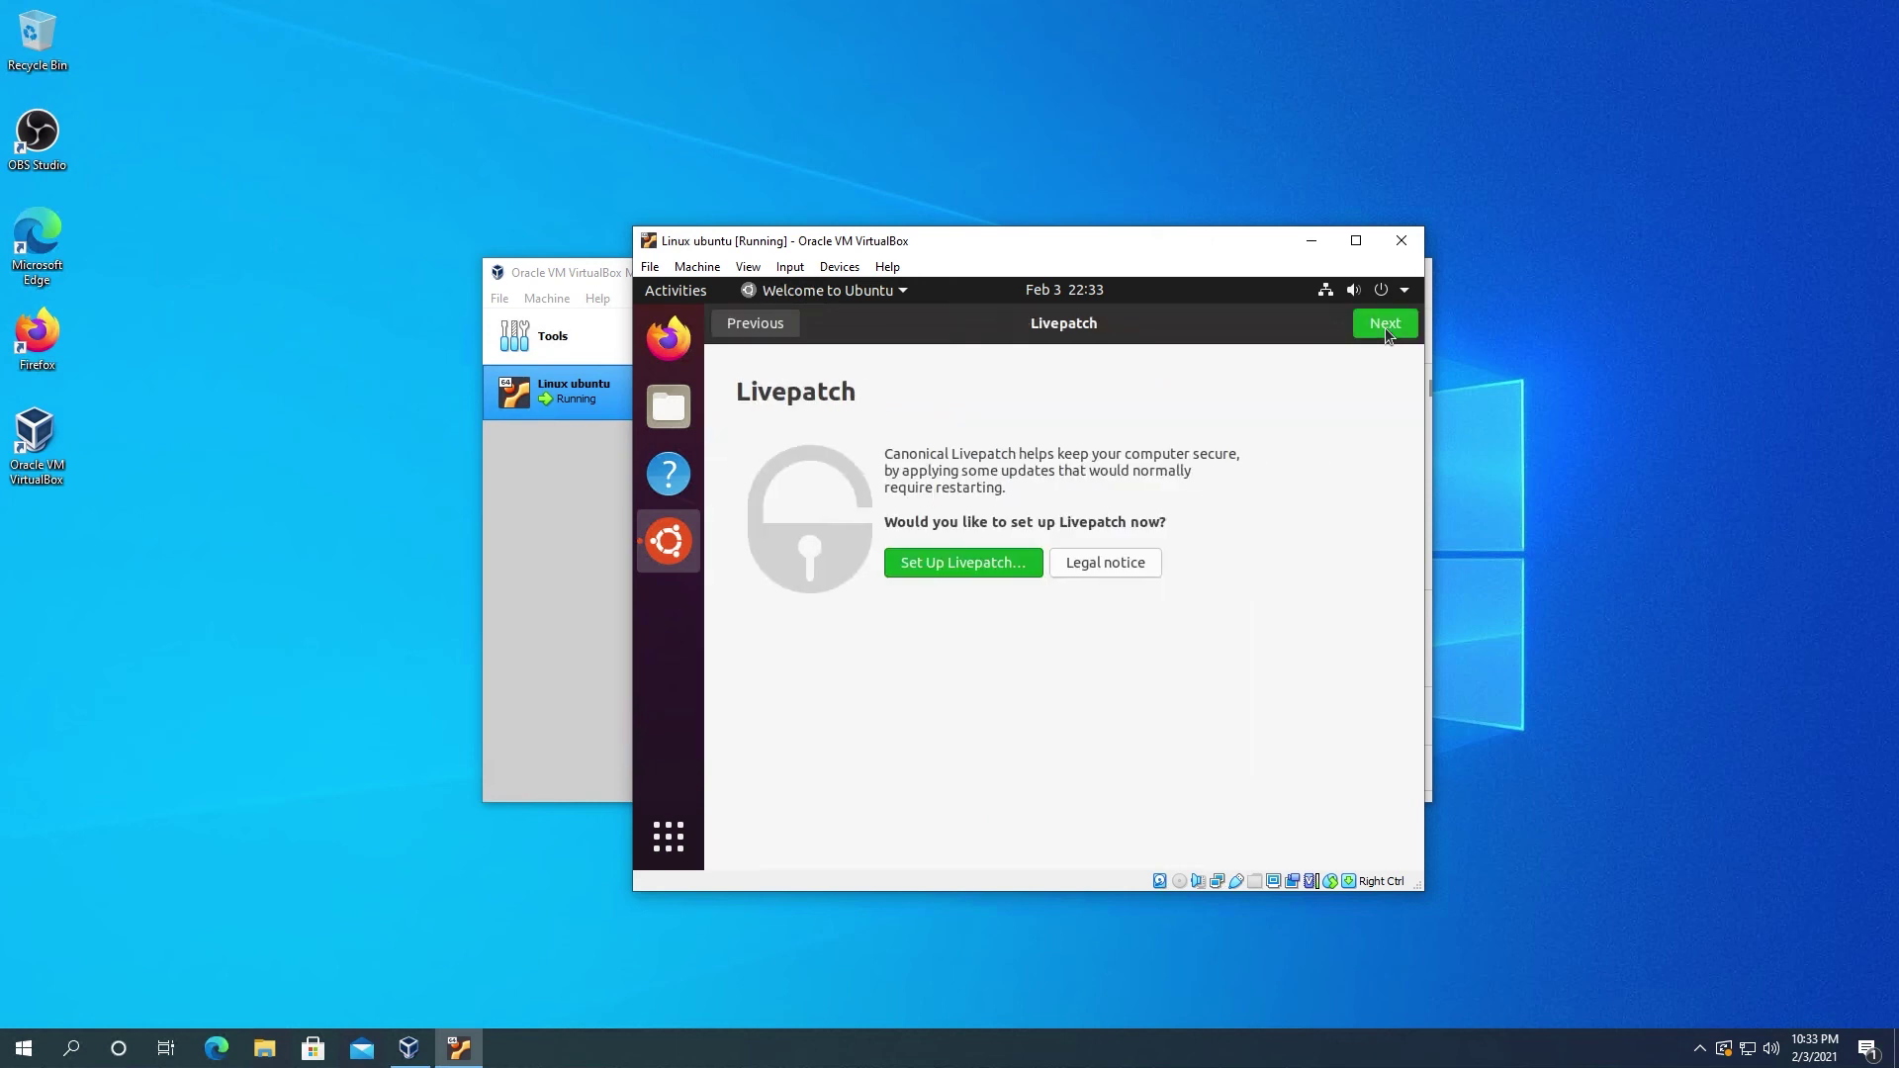
left_click(1385, 324)
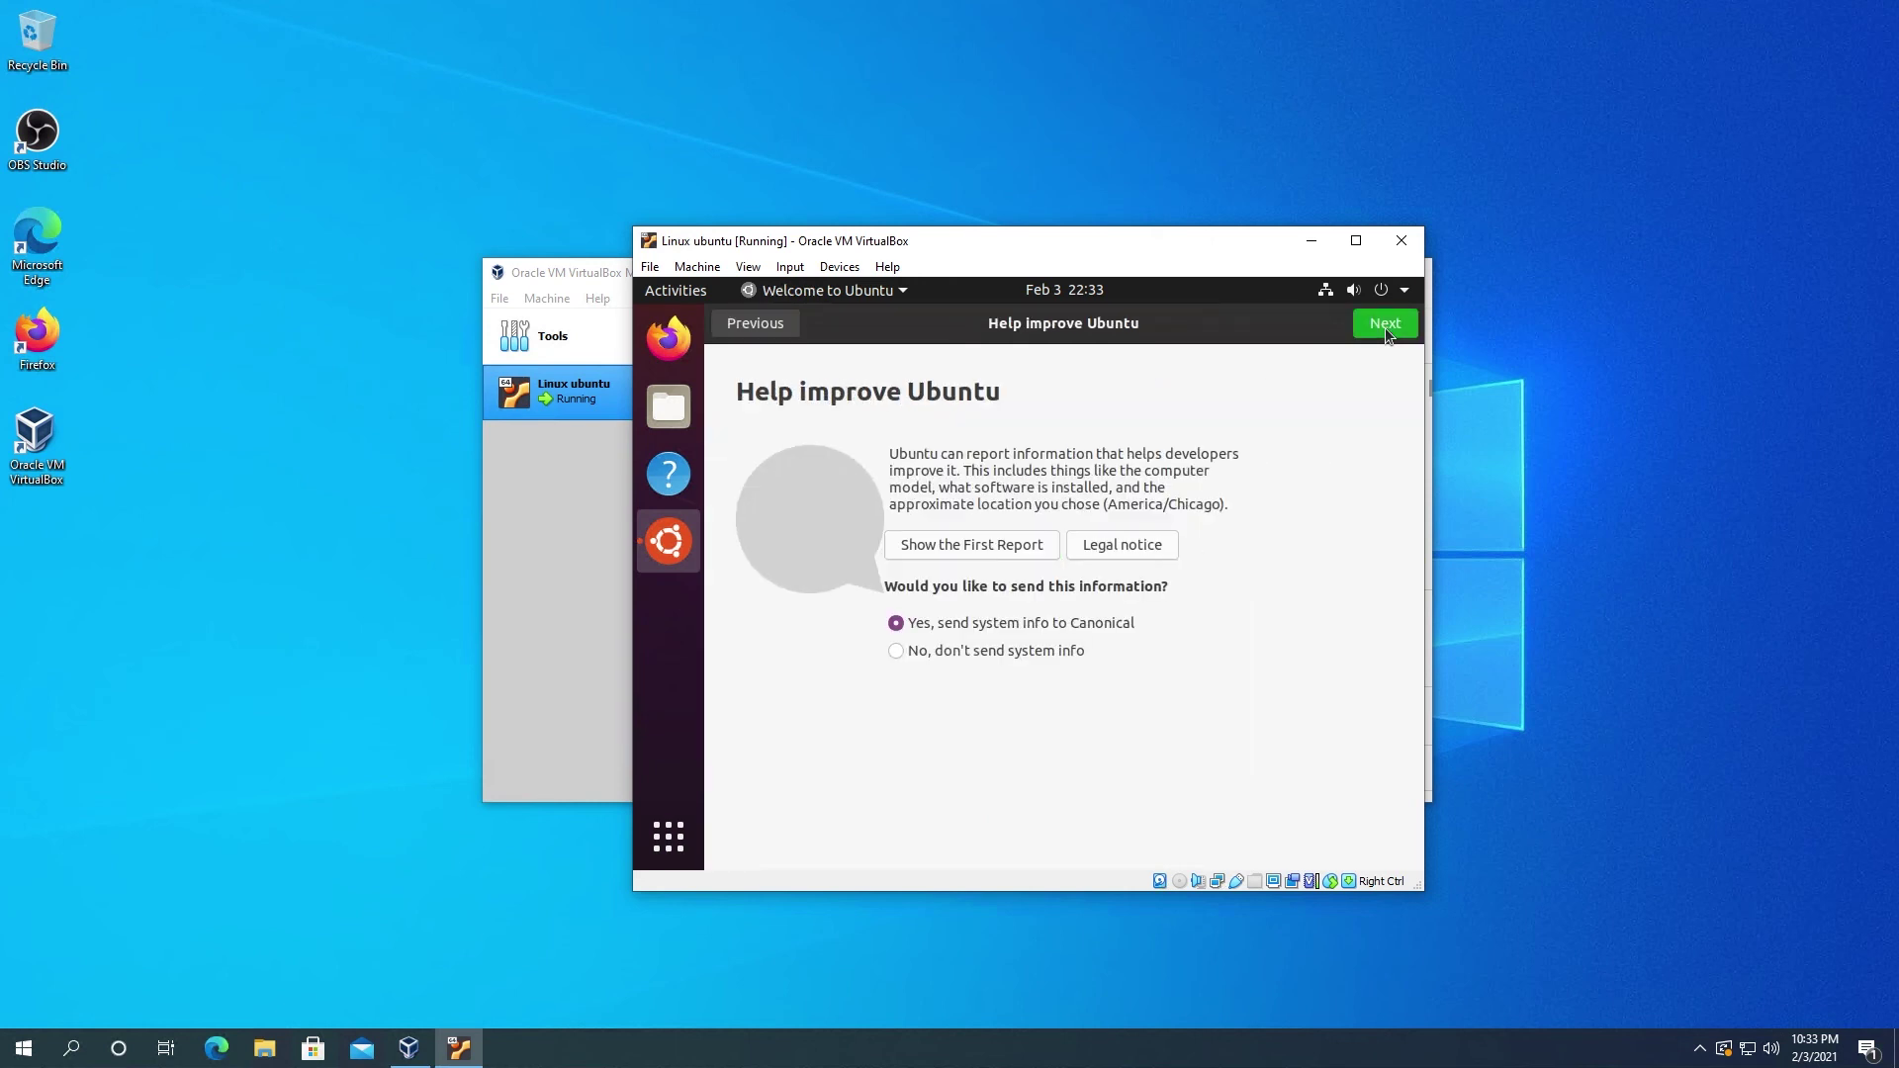
left_click(981, 649)
left_click(1384, 325)
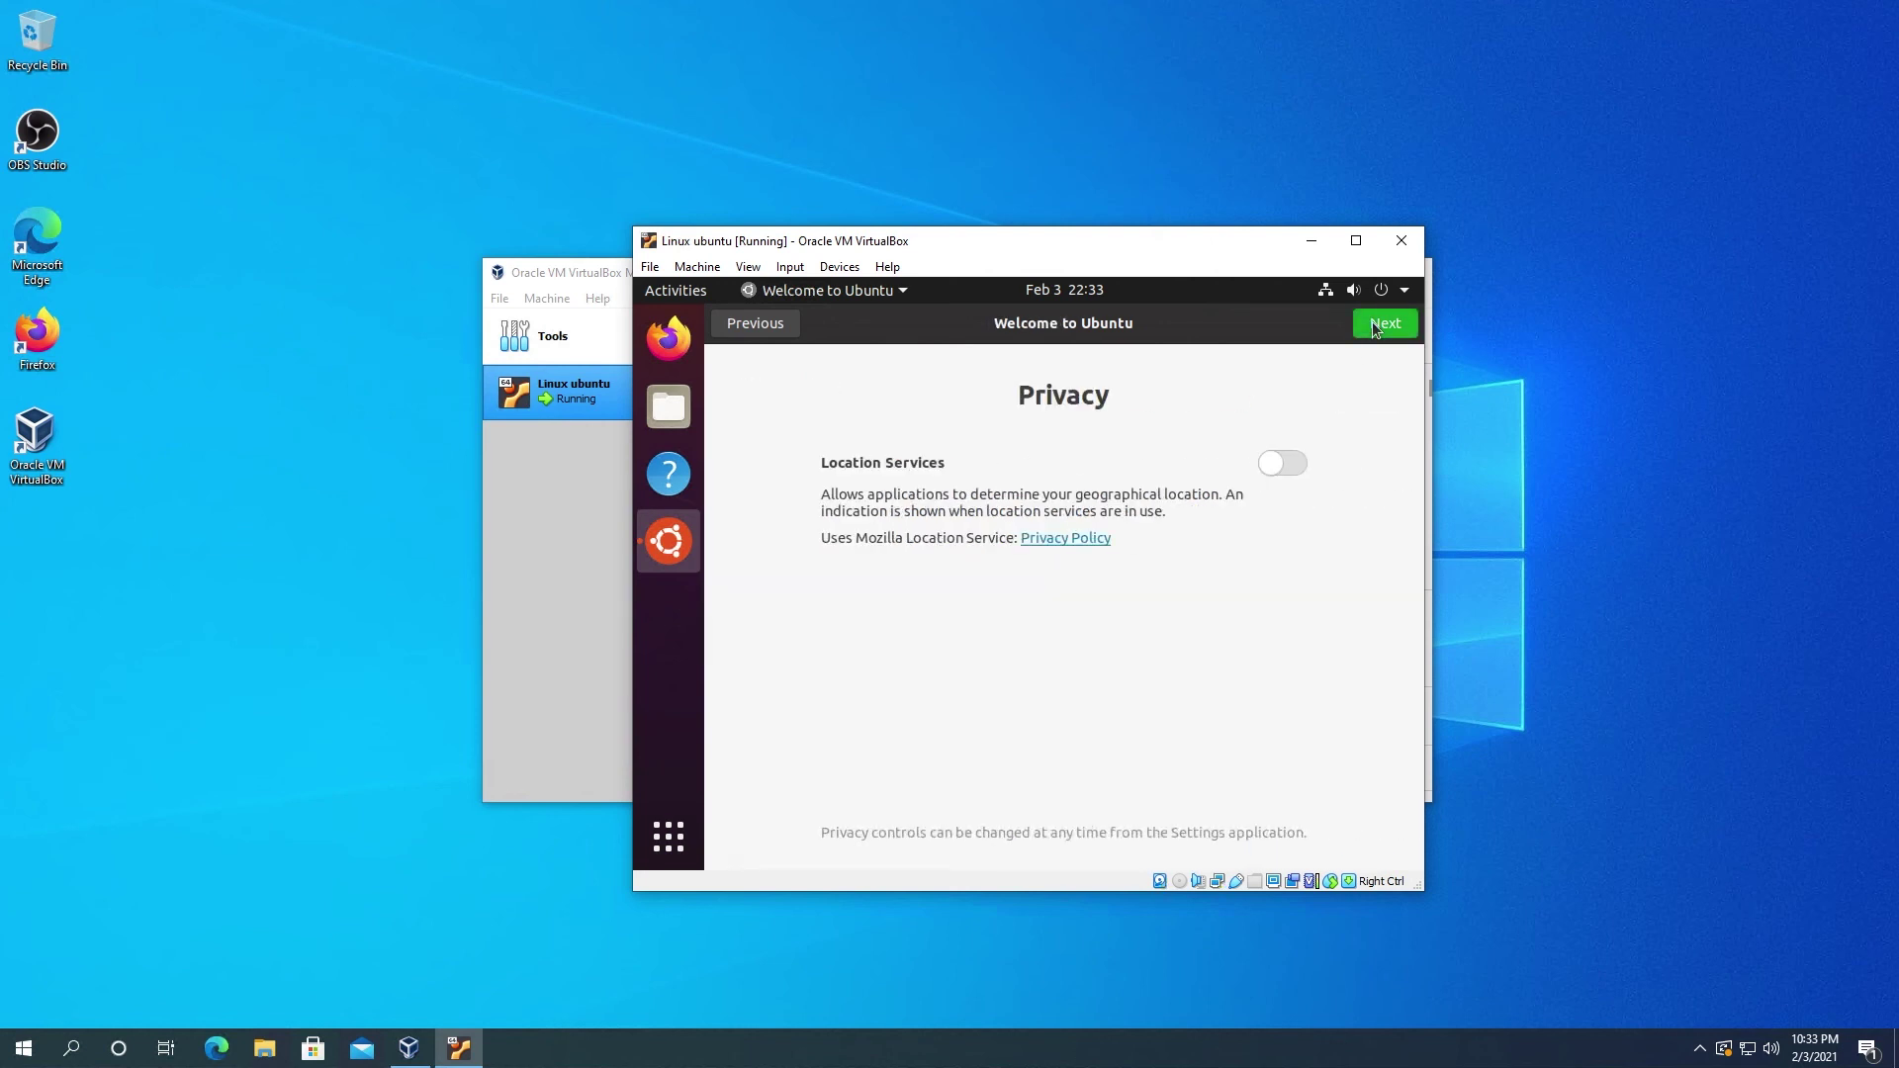
left_click(1383, 325)
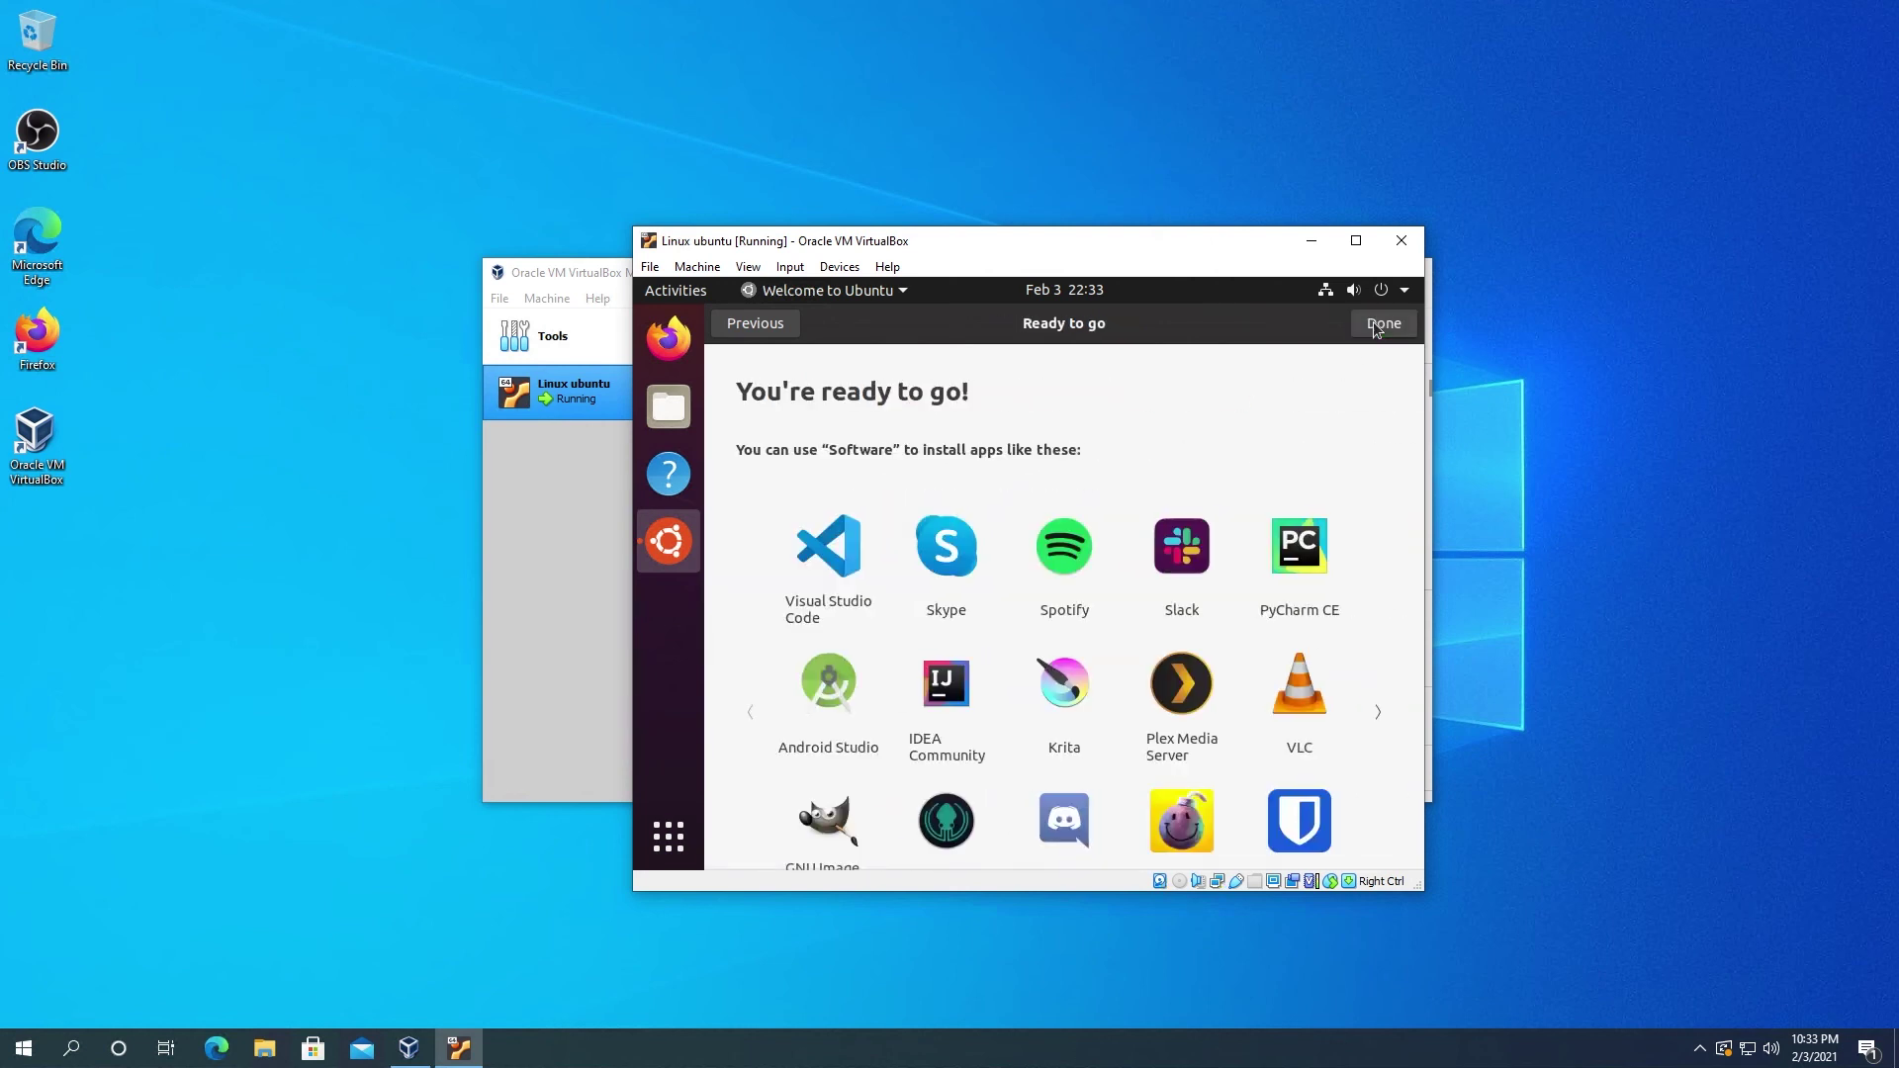
left_click(1377, 327)
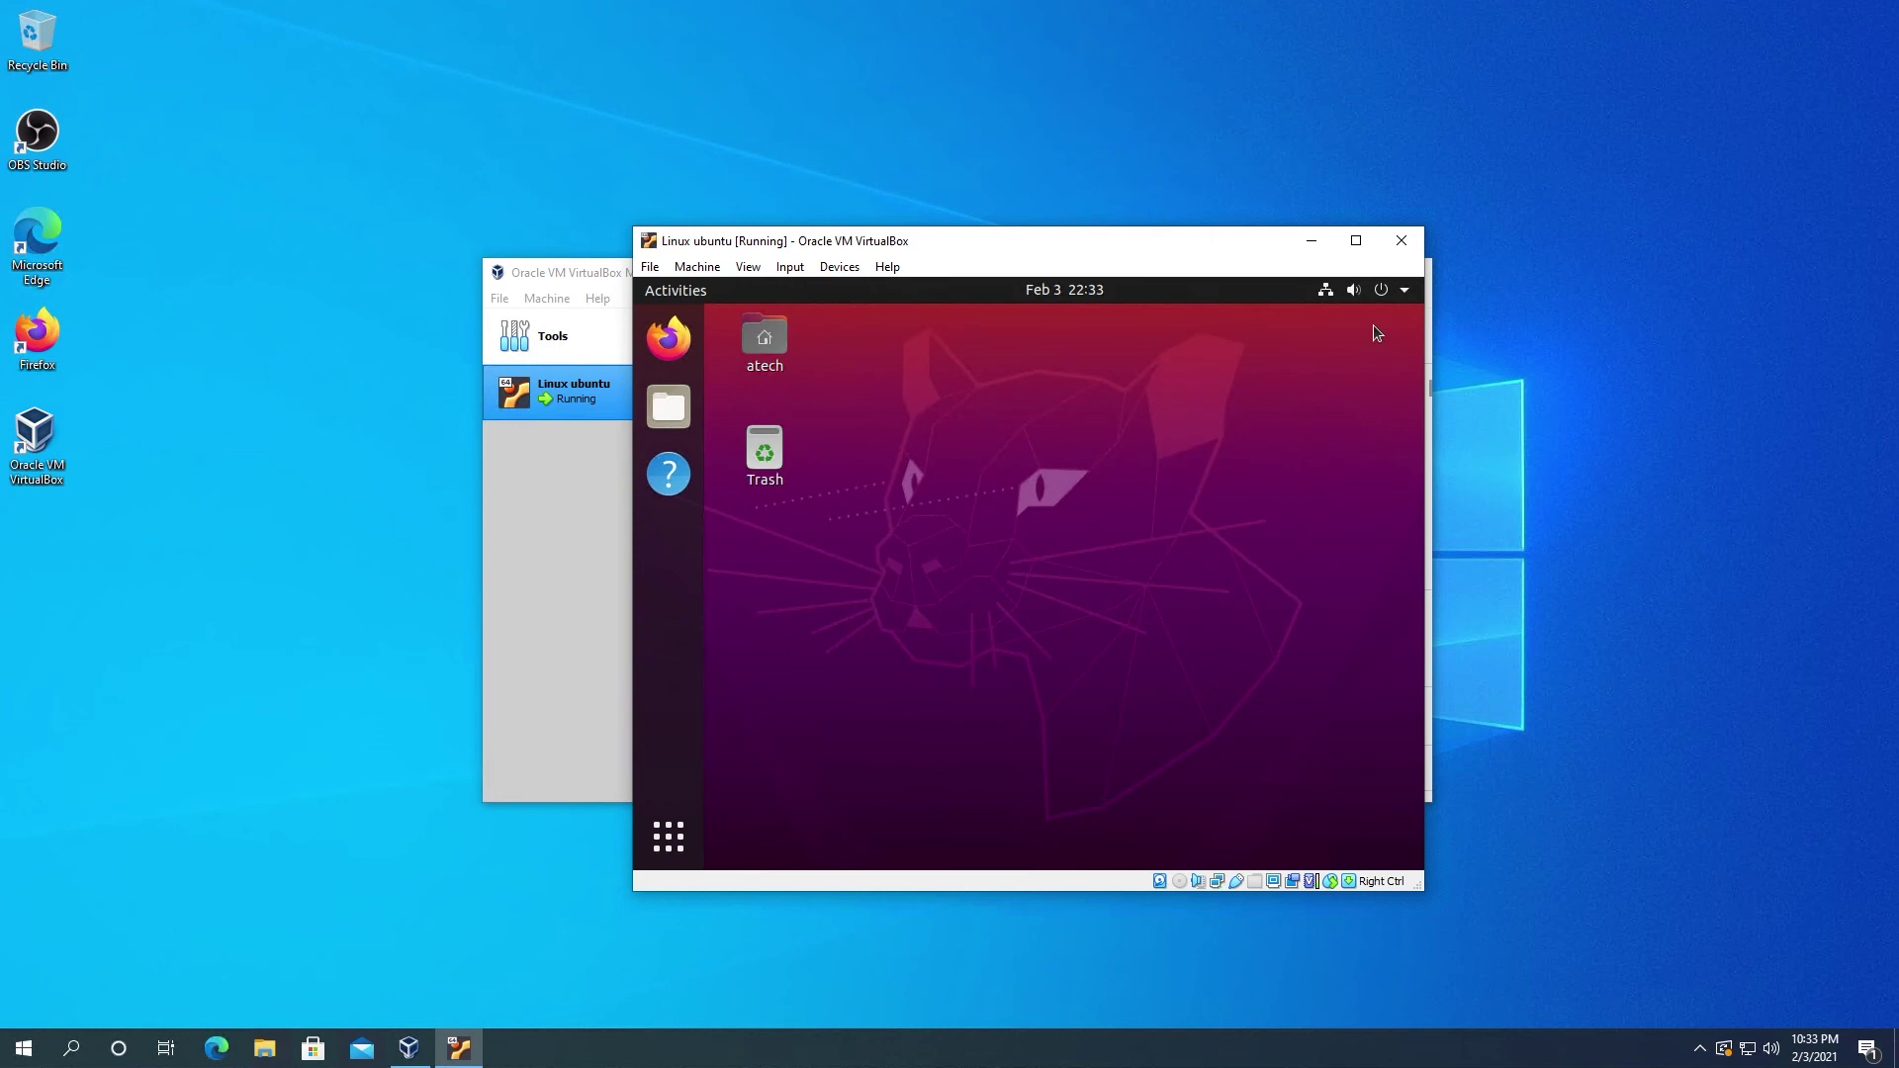